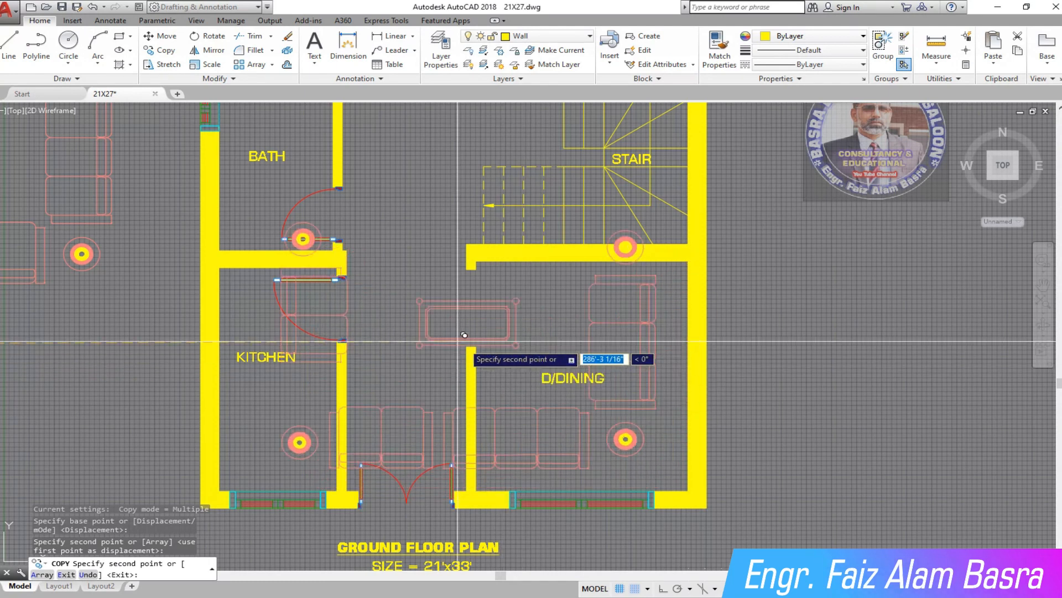
Step: Place the copy of the sofa set in the empty area east of the ground floor plan and end the copying
scroll(603, 365, down, 2)
click(671, 362)
key(Escape)
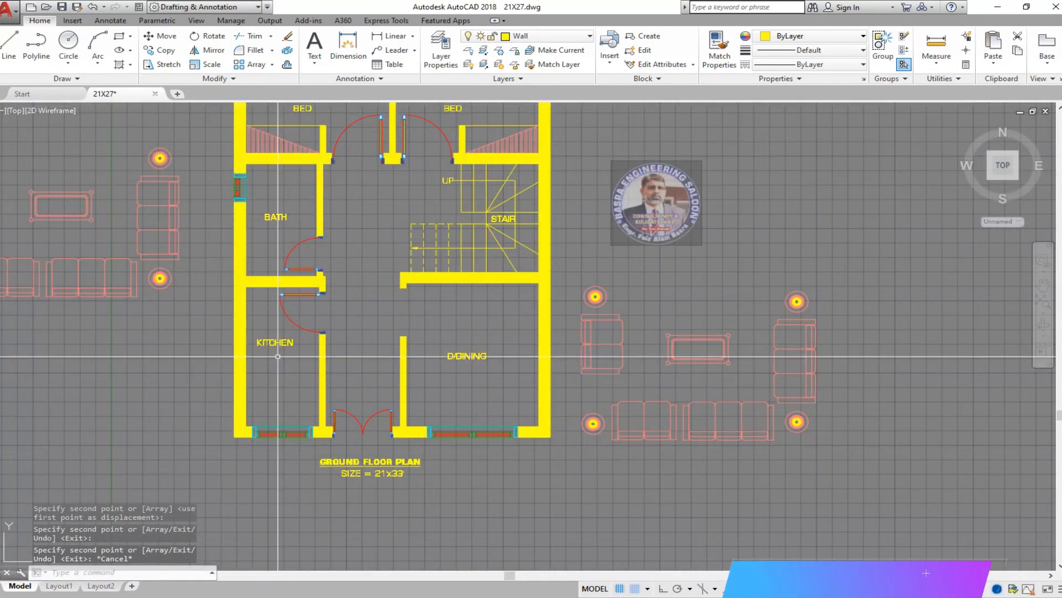
Step: Explode the vertical three-seat sofa and the two lower sofas in the copied set east of the plan
text(EX)
click(296, 516)
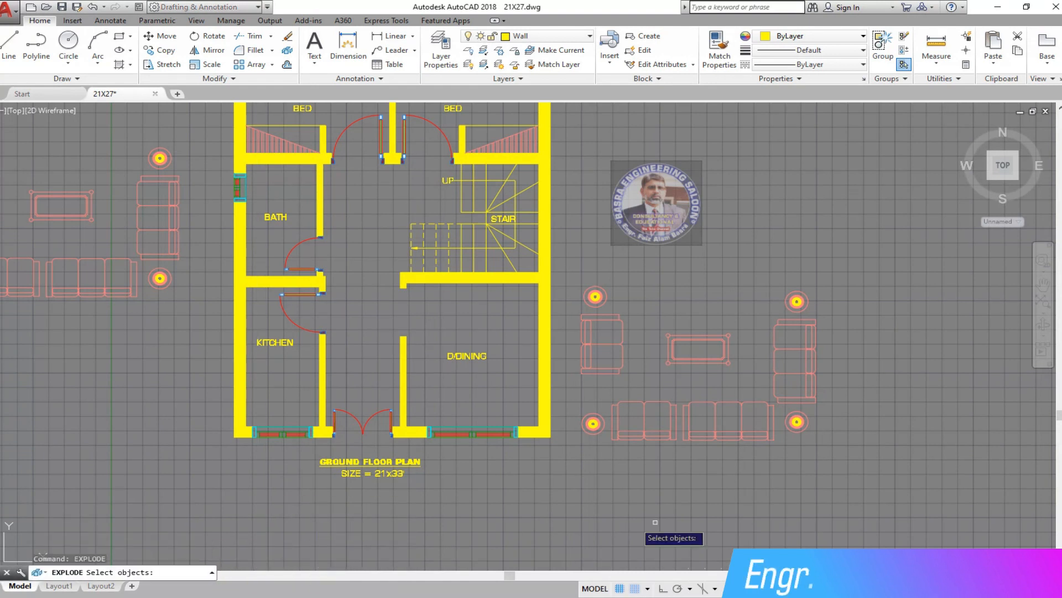
click(884, 492)
click(868, 413)
click(868, 413)
click(831, 343)
click(824, 359)
click(803, 347)
click(741, 481)
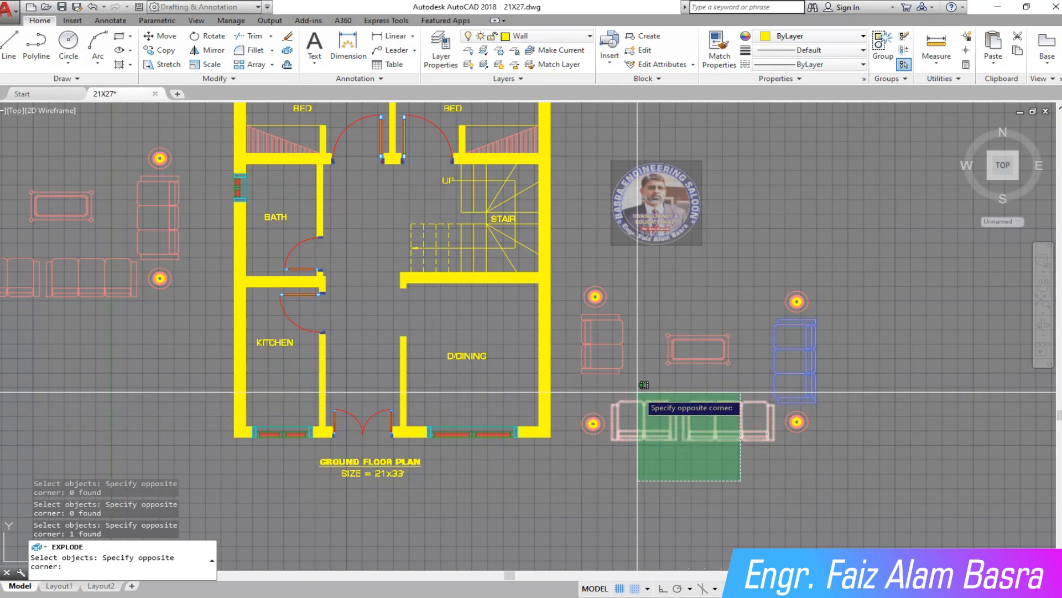
click(686, 407)
scroll(687, 408, up, 4)
click(635, 466)
click(503, 375)
key(Return)
scroll(431, 343, down, 3)
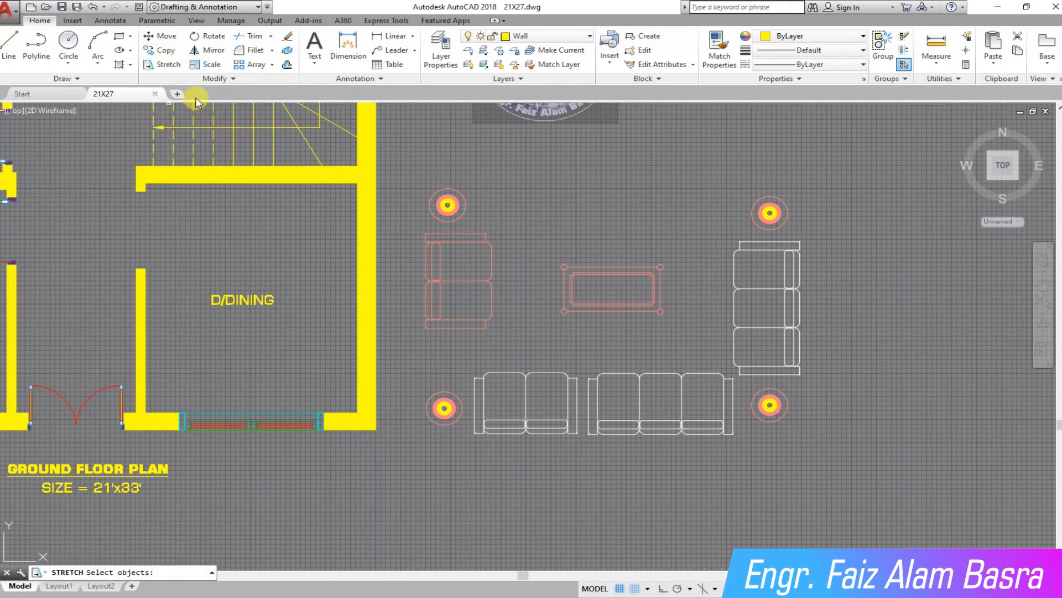
Step: Stretch the front edges of the two lower sofas straight down by about 10" with Ortho on, making the seats shallower
scroll(624, 382, up, 2)
click(812, 399)
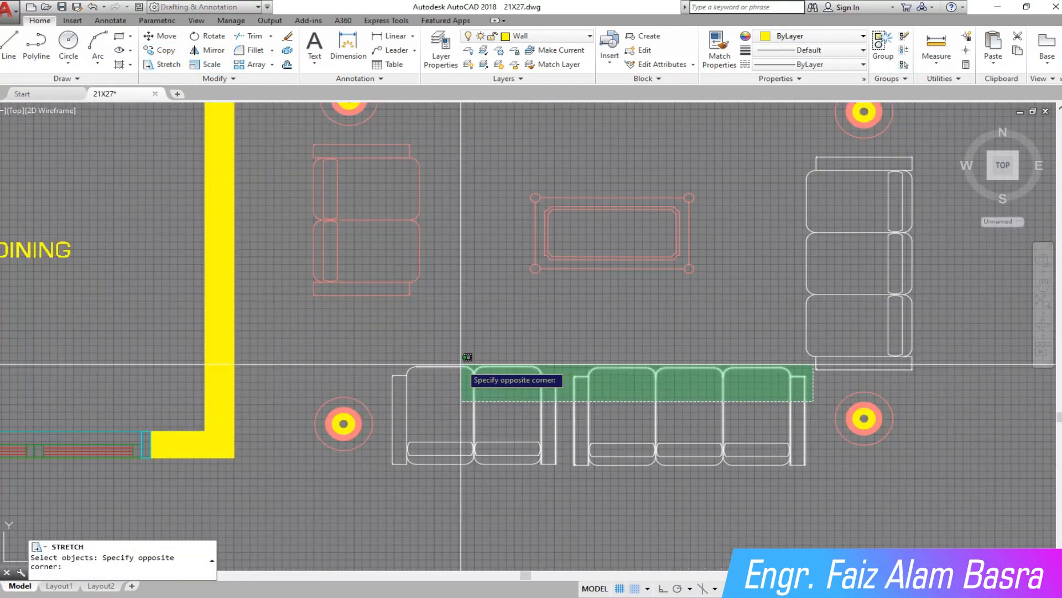
click(385, 360)
key(Return)
click(486, 237)
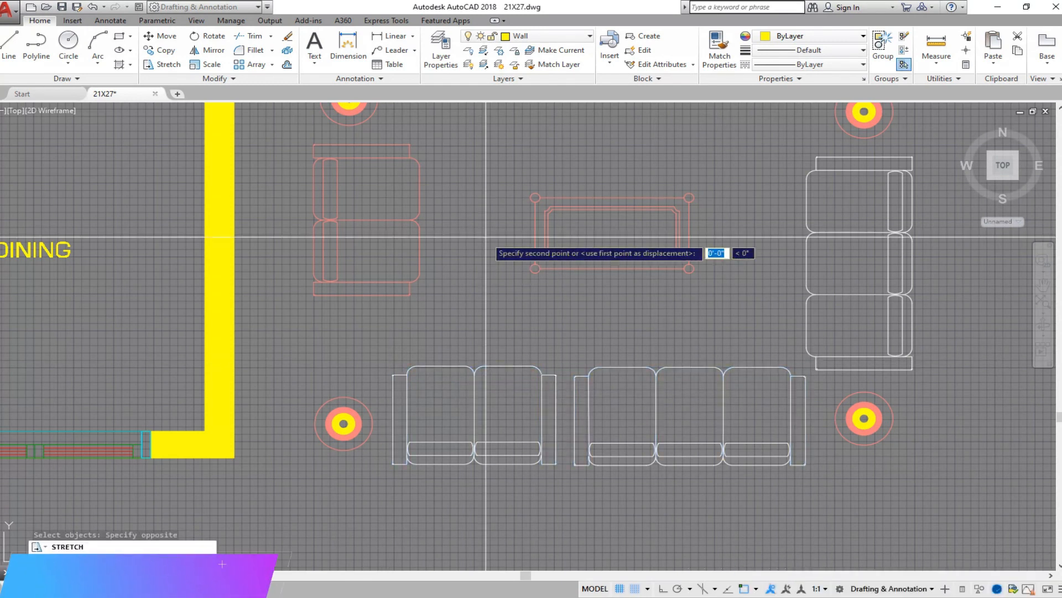
key(F8)
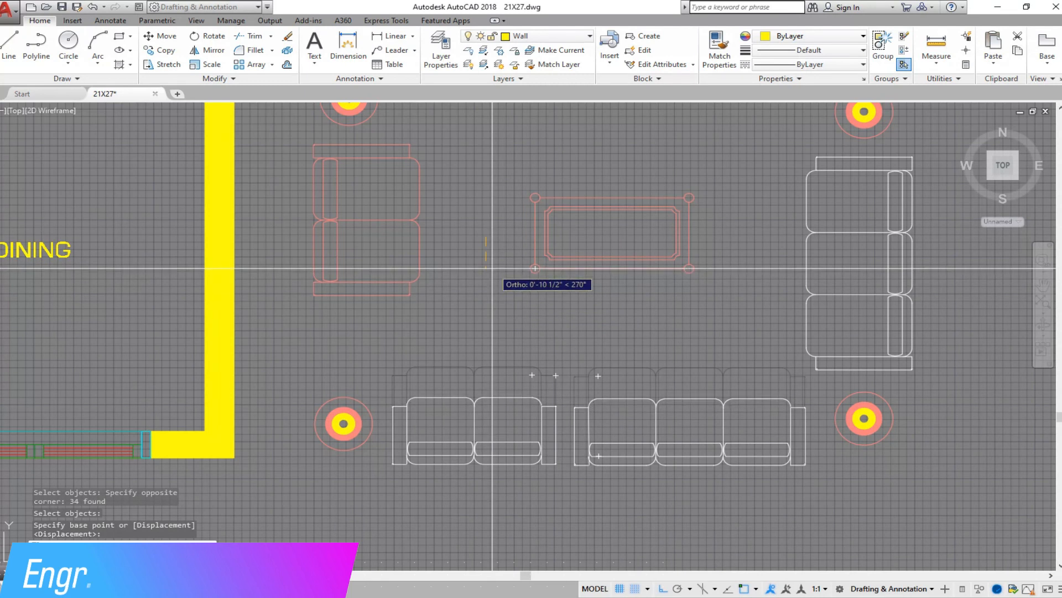
click(492, 267)
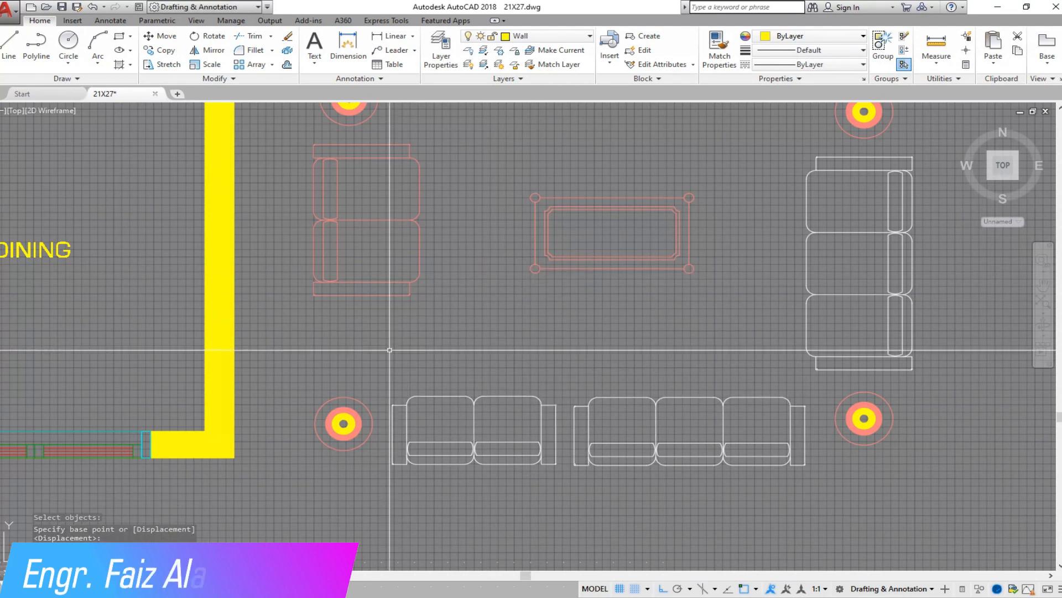
Step: Stretch the front edge of the vertical three-seat sofa horizontally towards its backrest to make the seat shallower
scroll(328, 353, down, 2)
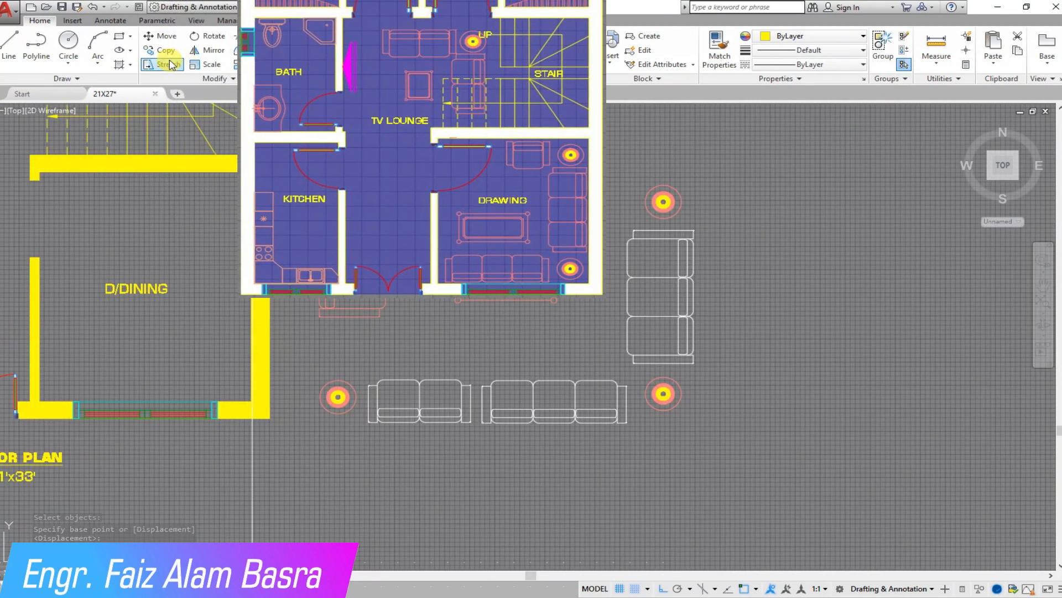
click(167, 65)
click(645, 370)
click(590, 224)
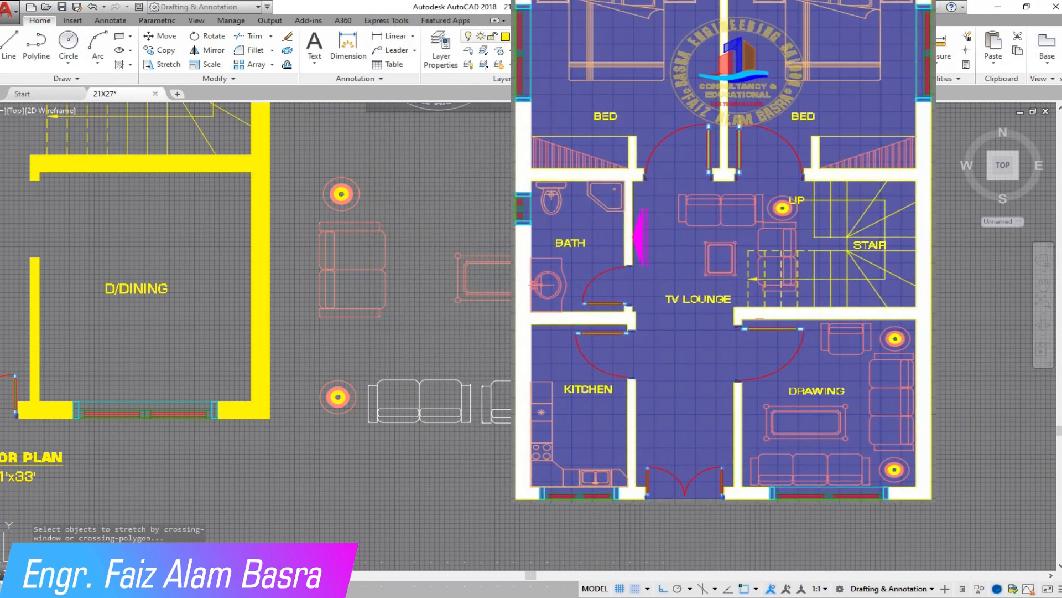
key(Return)
click(756, 286)
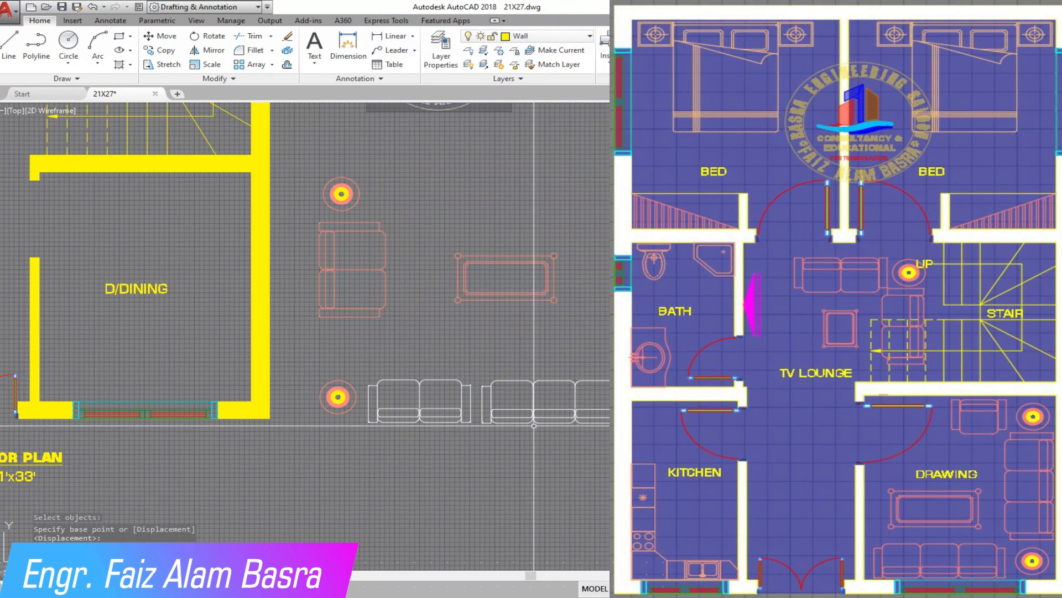
scroll(534, 426, up, 2)
scroll(553, 404, down, 2)
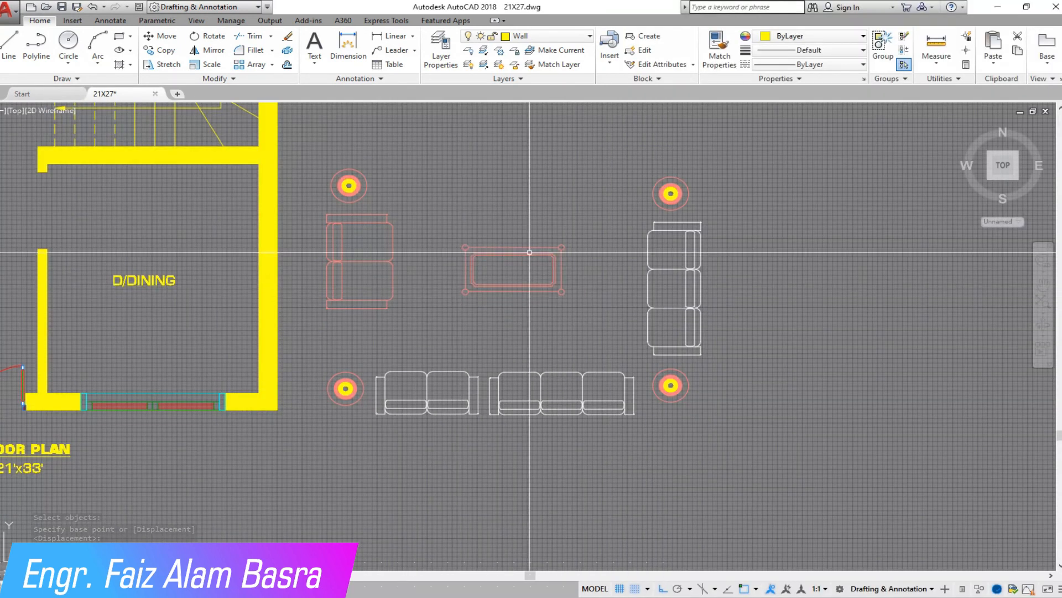
Step: Move the lower three-seat sofa and its corner lamp table diagonally up towards the vertical three-seat sofa
scroll(700, 441, up, 2)
click(763, 439)
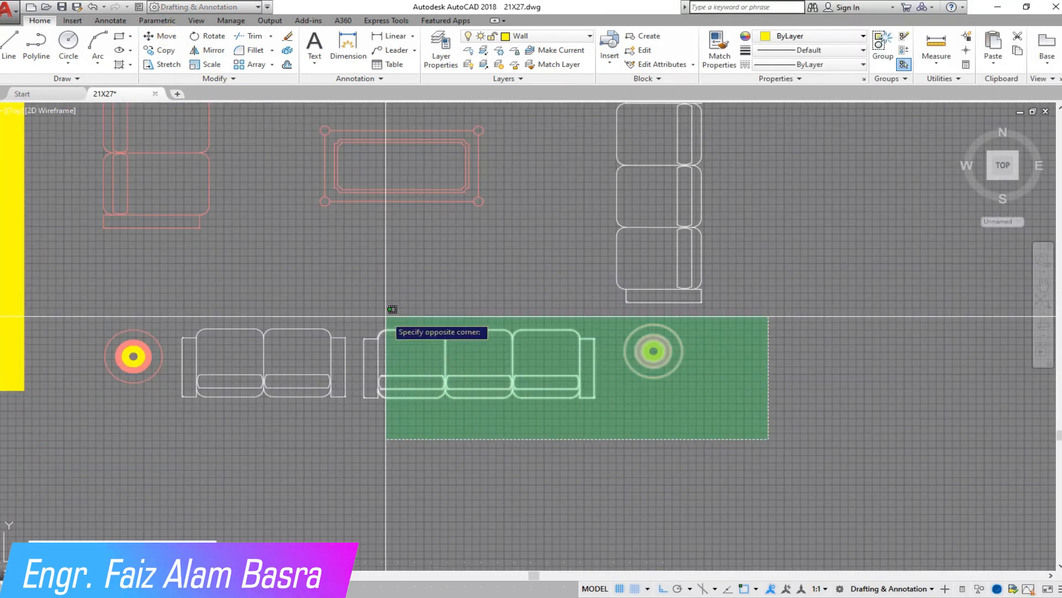
click(360, 320)
key(Return)
click(607, 468)
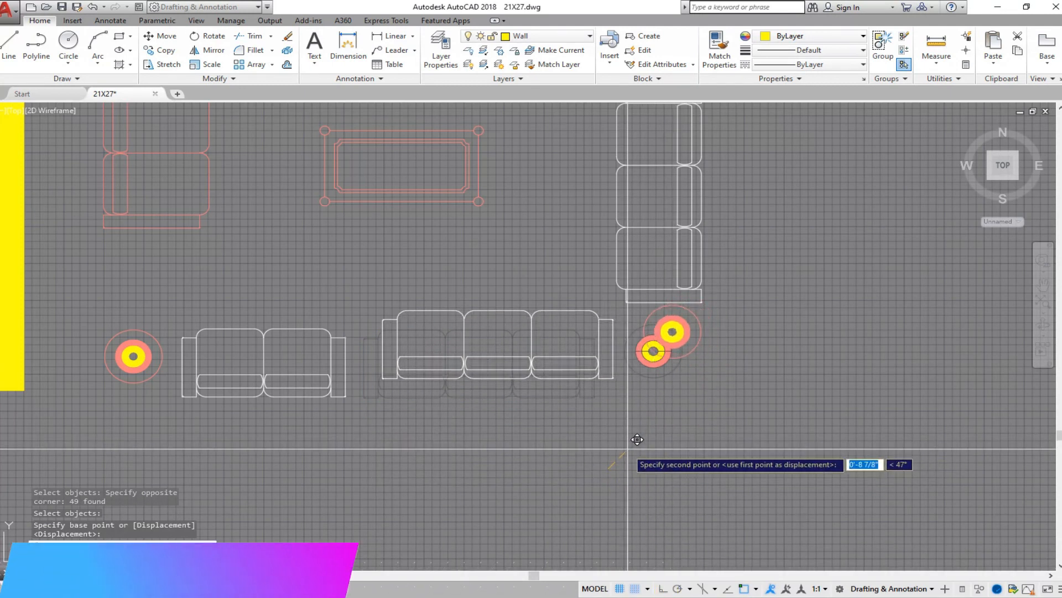
click(640, 440)
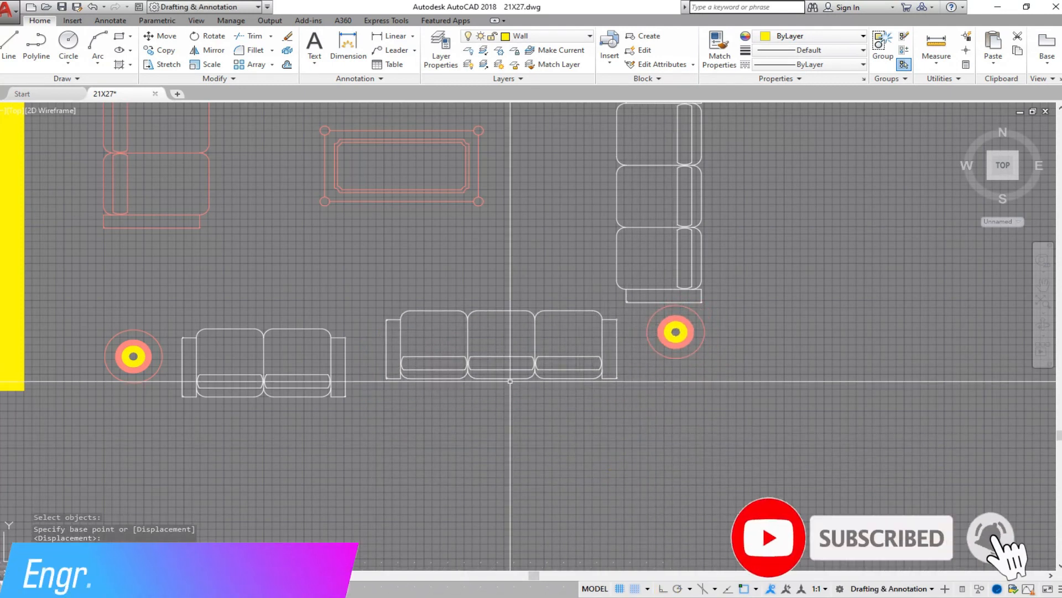
Step: Move the corner lamp table slightly down and outward, clear of the vertical sofa's armrest
click(766, 434)
click(655, 304)
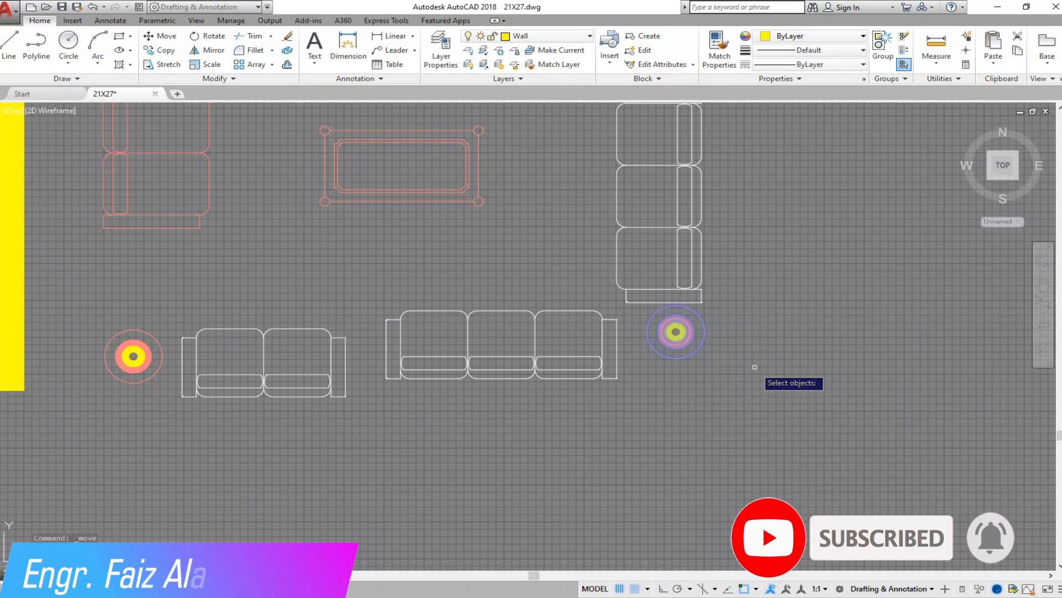
key(Return)
click(753, 367)
click(743, 382)
scroll(742, 381, down, 2)
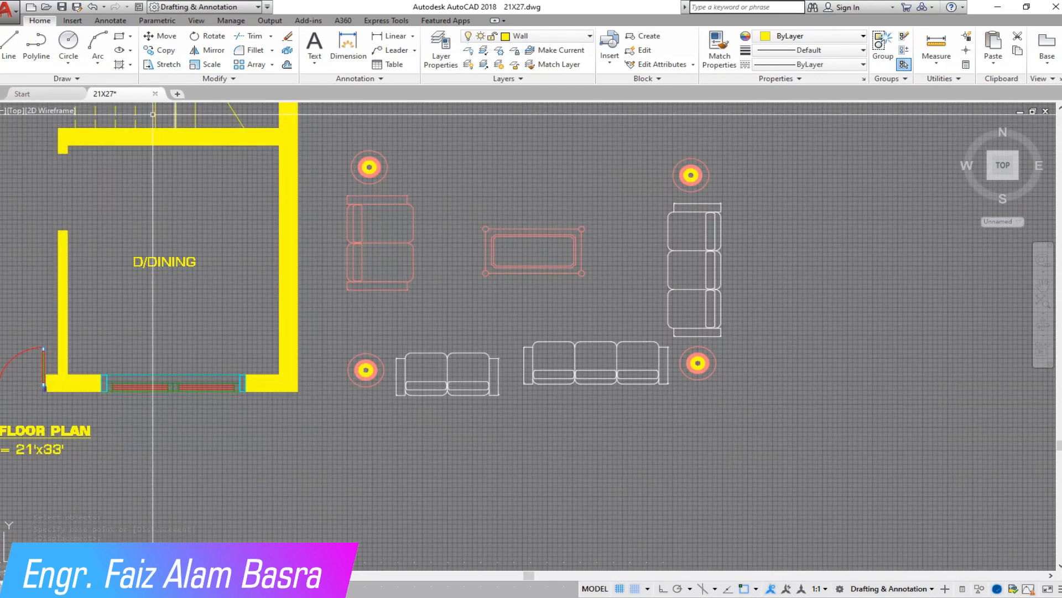
Step: Move both three-seat sofas with their two lamp tables into the D/DINING room, against the outer wall and the window wall
click(981, 403)
click(549, 159)
key(Return)
click(638, 293)
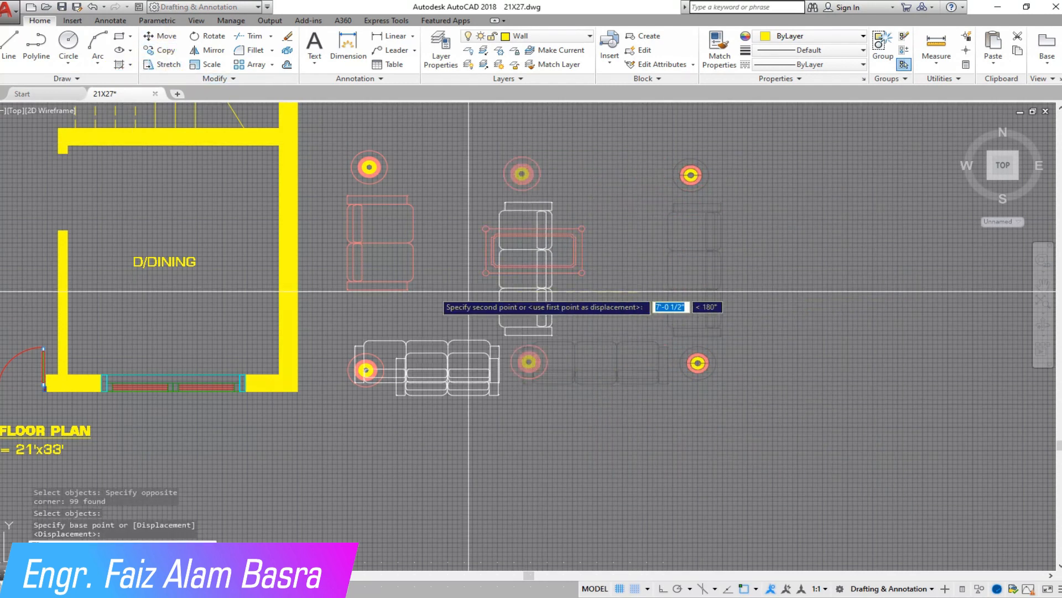
scroll(625, 340, down, 2)
scroll(339, 307, up, 4)
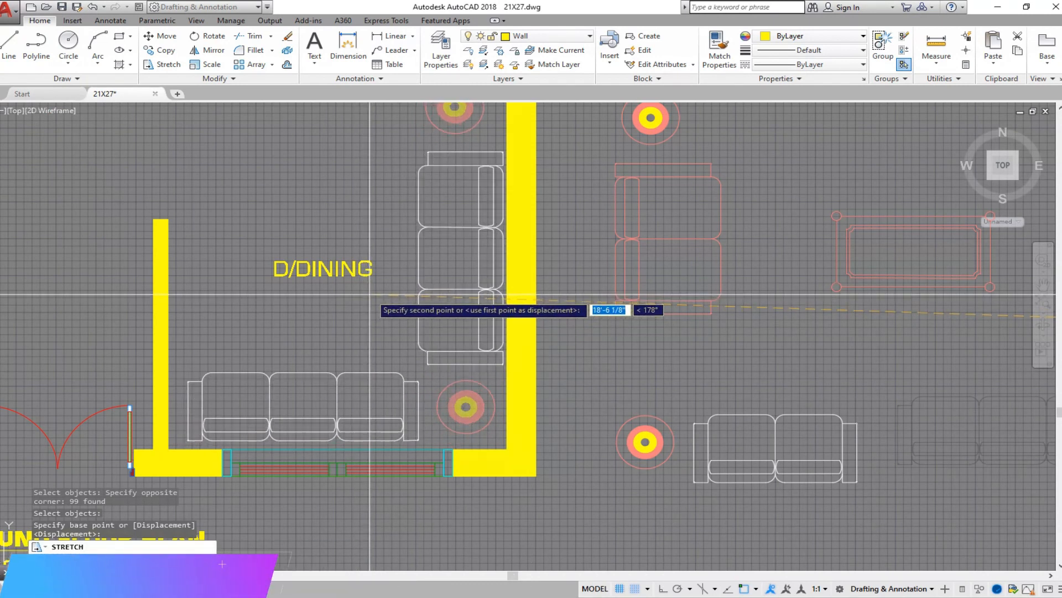
scroll(382, 418, down, 2)
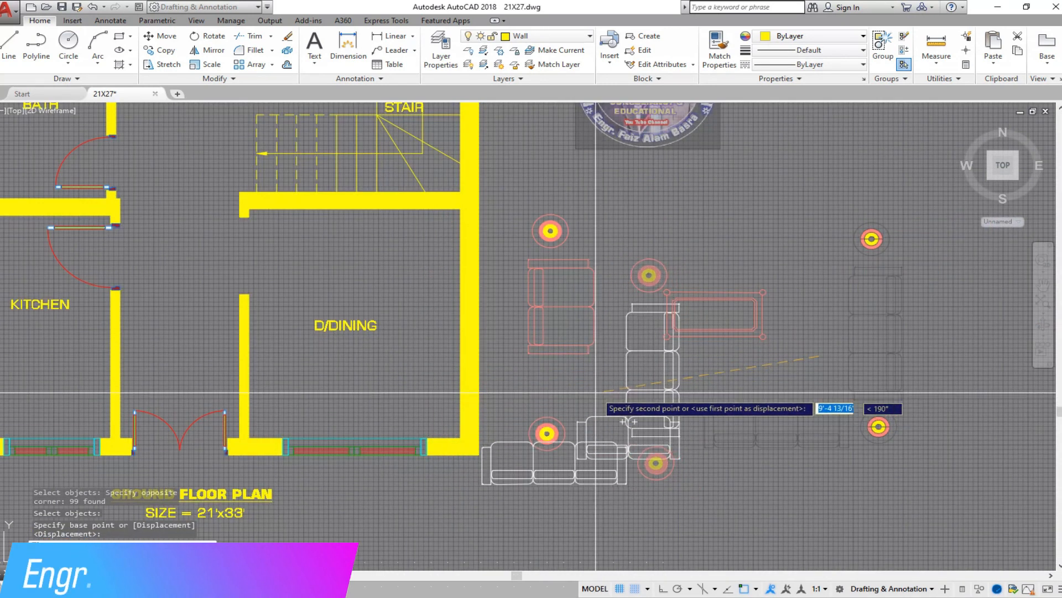
scroll(330, 285, up, 2)
scroll(387, 332, down, 2)
scroll(390, 342, up, 2)
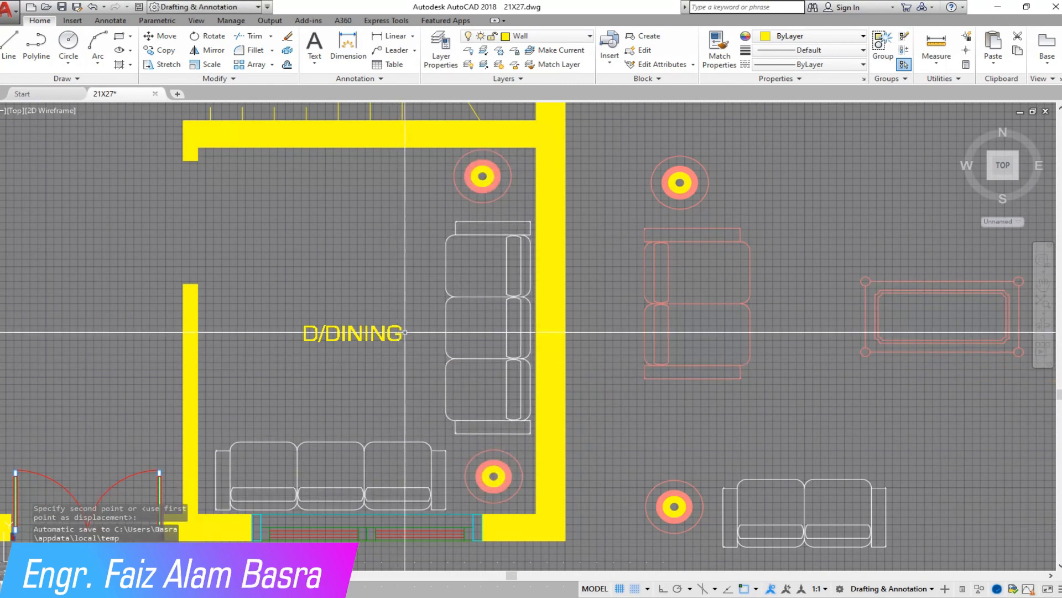
Step: Move the upper lamp table in the D/DINING room closer to the end of the vertical sofa
right_click(398, 173)
click(397, 173)
scroll(418, 179, down, 2)
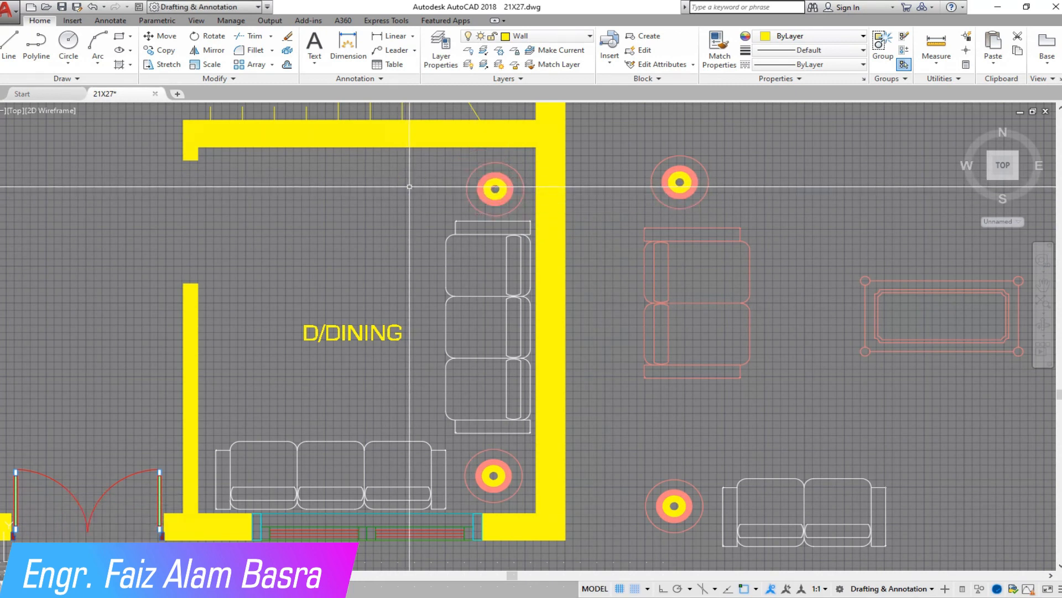
scroll(370, 380, up, 2)
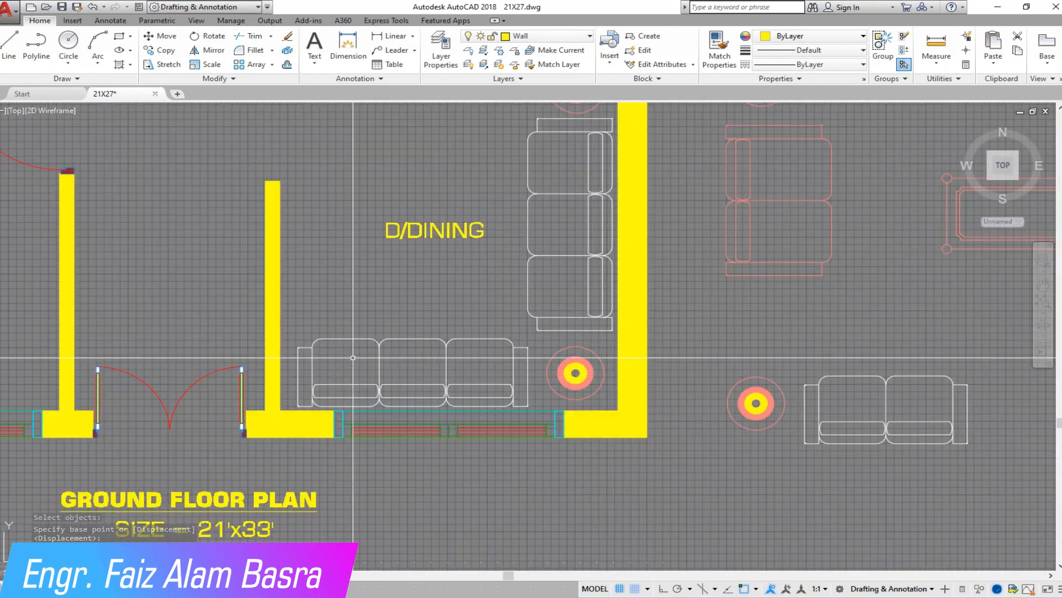
Step: Copy a single-leaf door from the door blocks into the D/DINING room's wall opening, swinging into the room
scroll(434, 350, down, 6)
scroll(305, 127, up, 4)
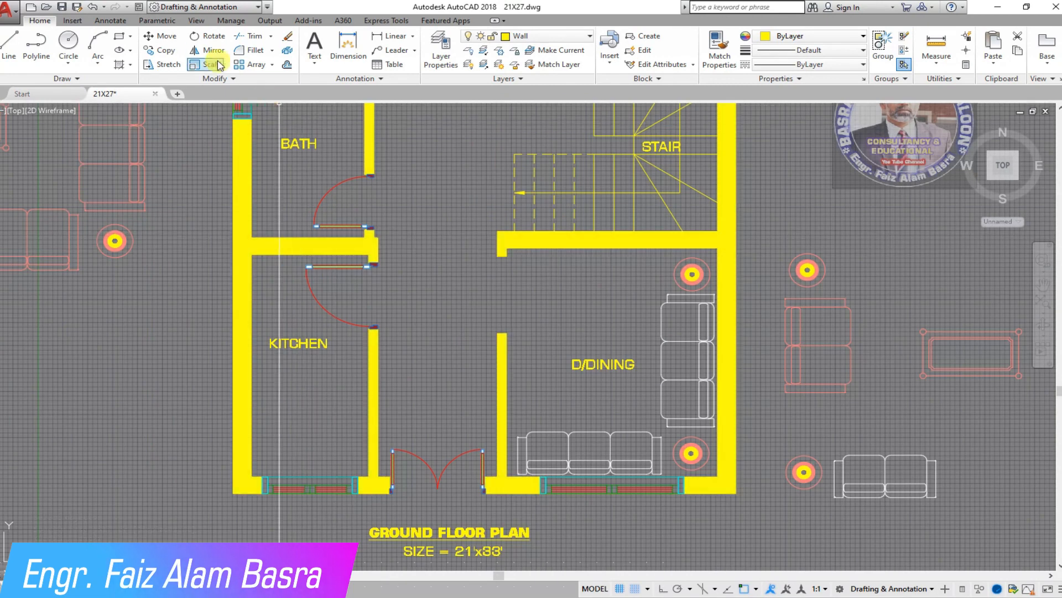
click(166, 49)
scroll(225, 254, down, 8)
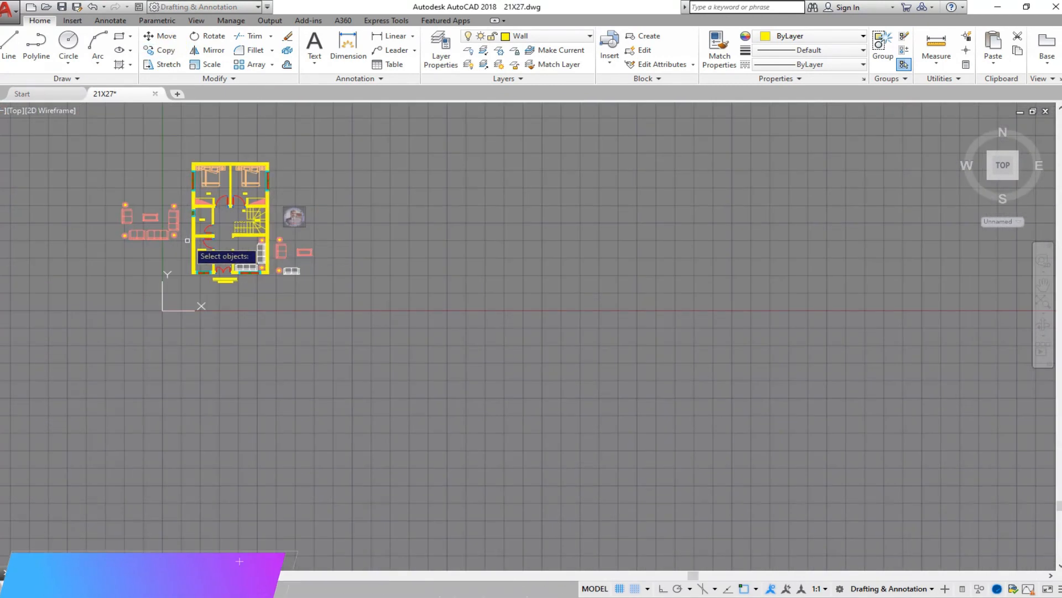
scroll(939, 199, up, 5)
scroll(531, 232, down, 6)
scroll(802, 247, up, 10)
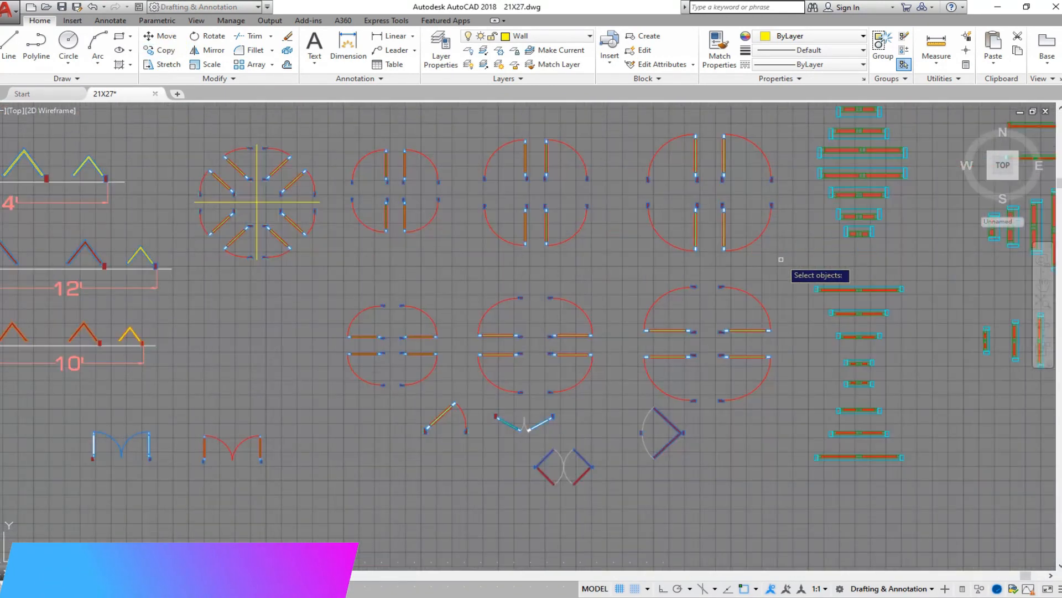
click(868, 534)
click(676, 323)
key(Return)
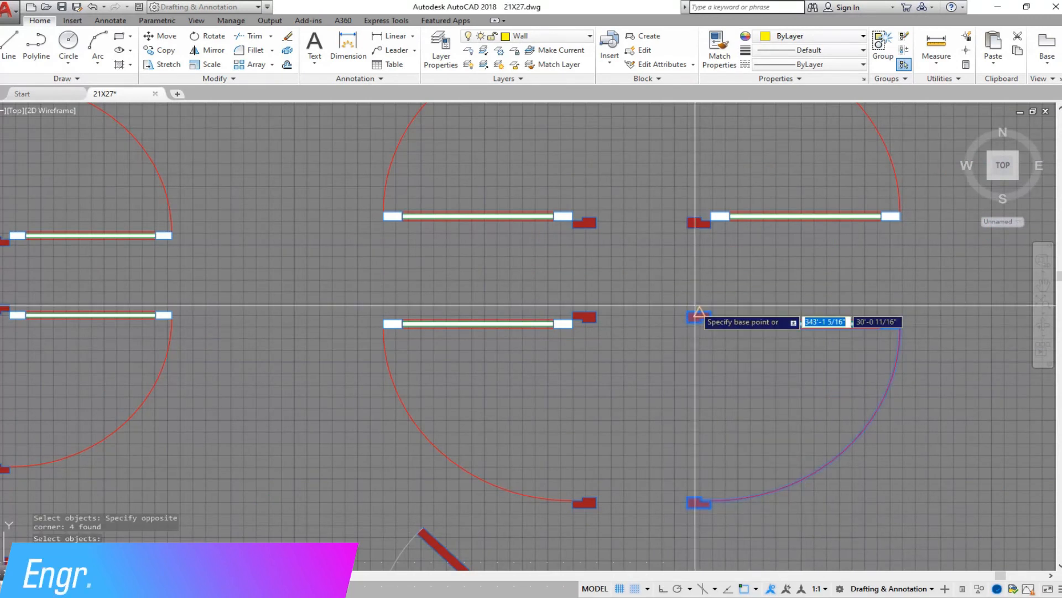
scroll(694, 300, down, 6)
scroll(20, 309, up, 10)
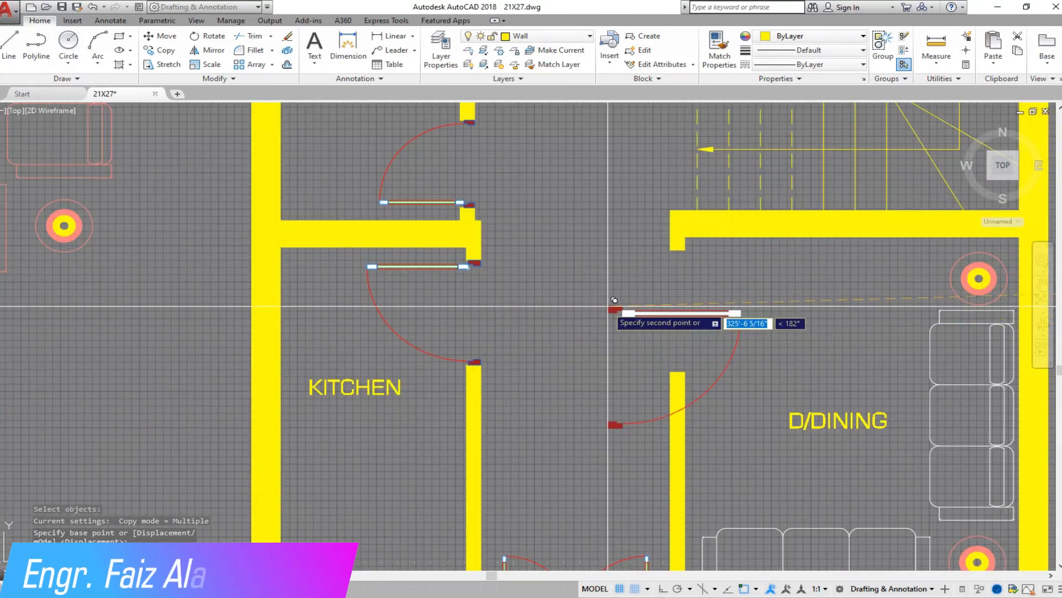
scroll(514, 296, down, 5)
scroll(514, 296, up, 5)
scroll(530, 266, down, 2)
scroll(553, 277, up, 2)
scroll(553, 276, down, 2)
scroll(632, 306, up, 2)
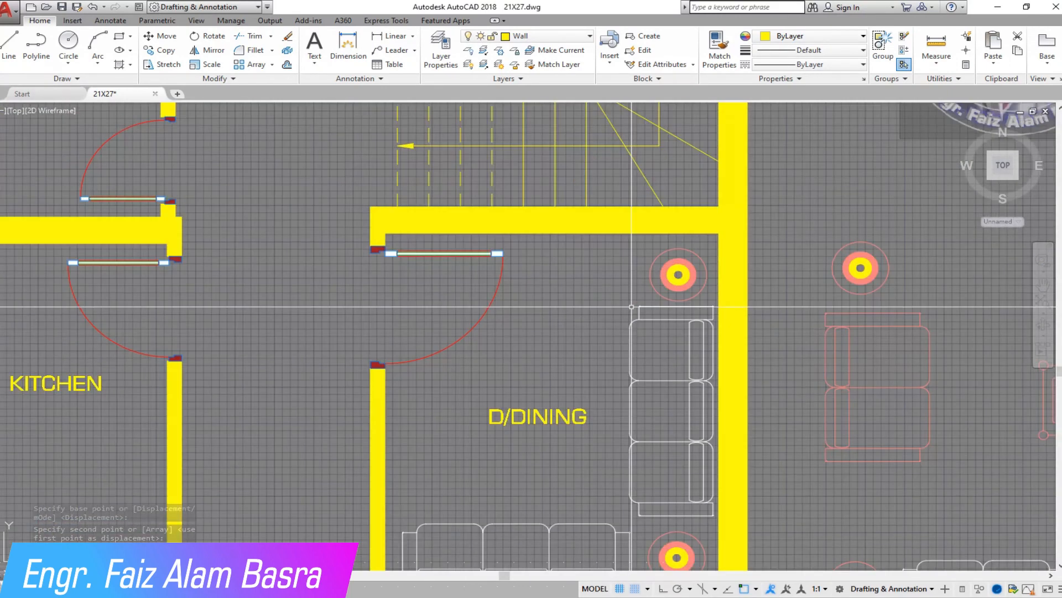
Step: Try to copy the eight-chair dining table from the furniture blocks into the D/DINING room
scroll(632, 306, down, 2)
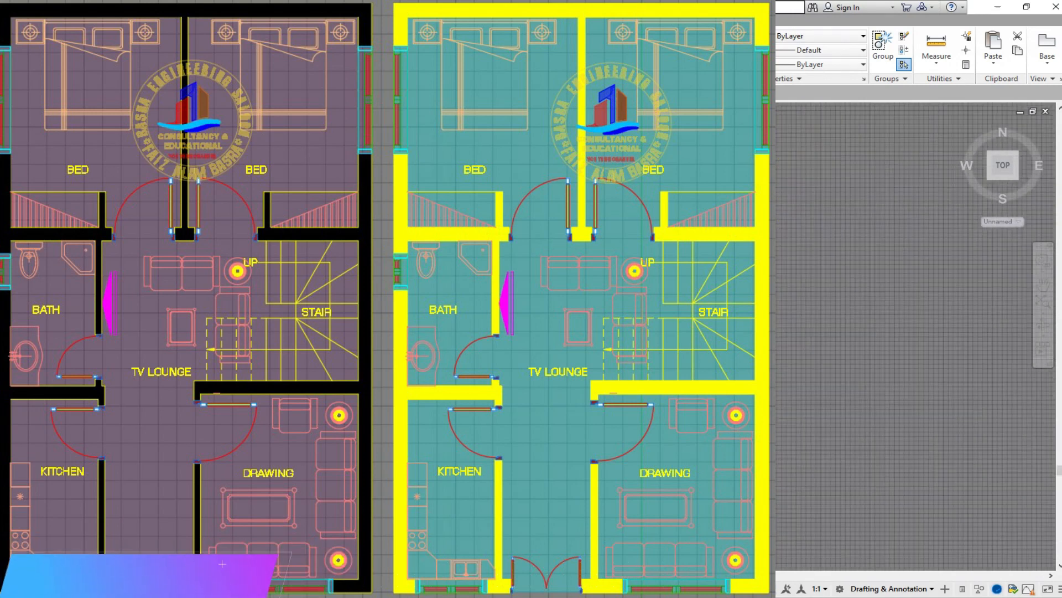
scroll(498, 440, down, 5)
scroll(636, 435, up, 8)
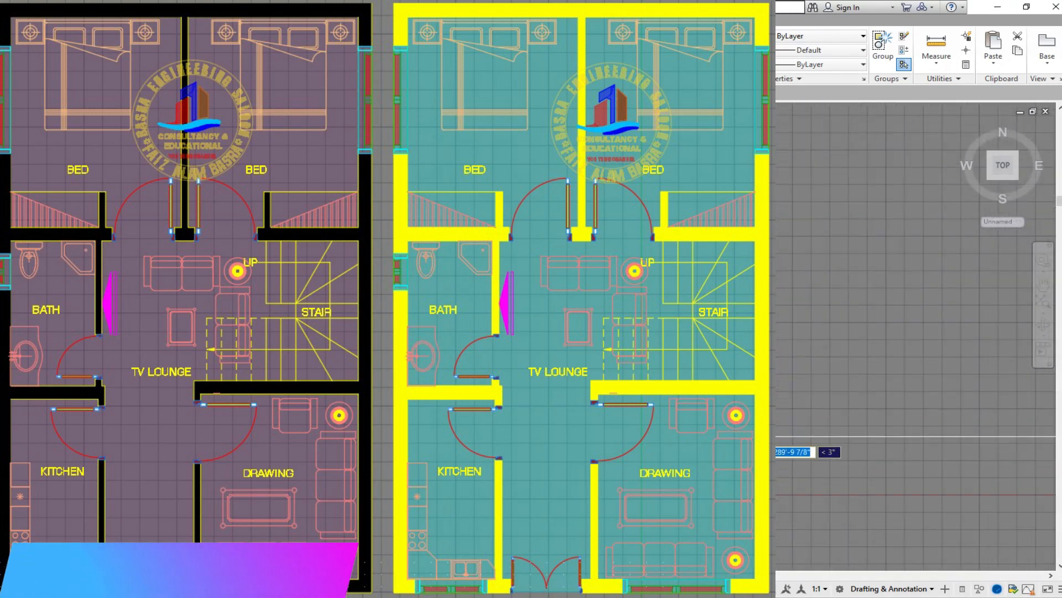
scroll(503, 440, down, 4)
scroll(521, 443, up, 6)
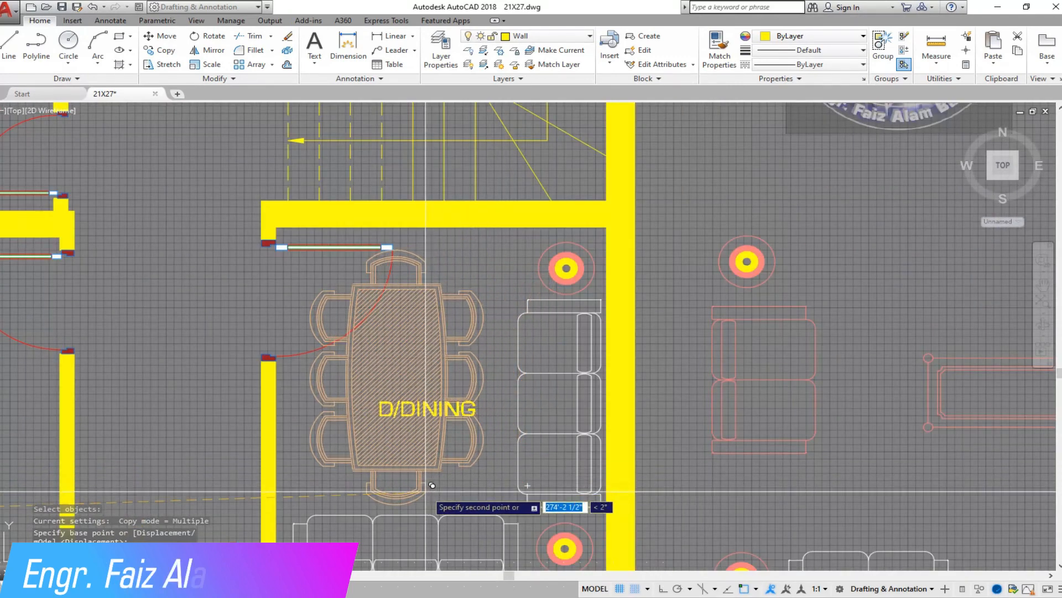
scroll(520, 442, down, 5)
scroll(533, 436, up, 5)
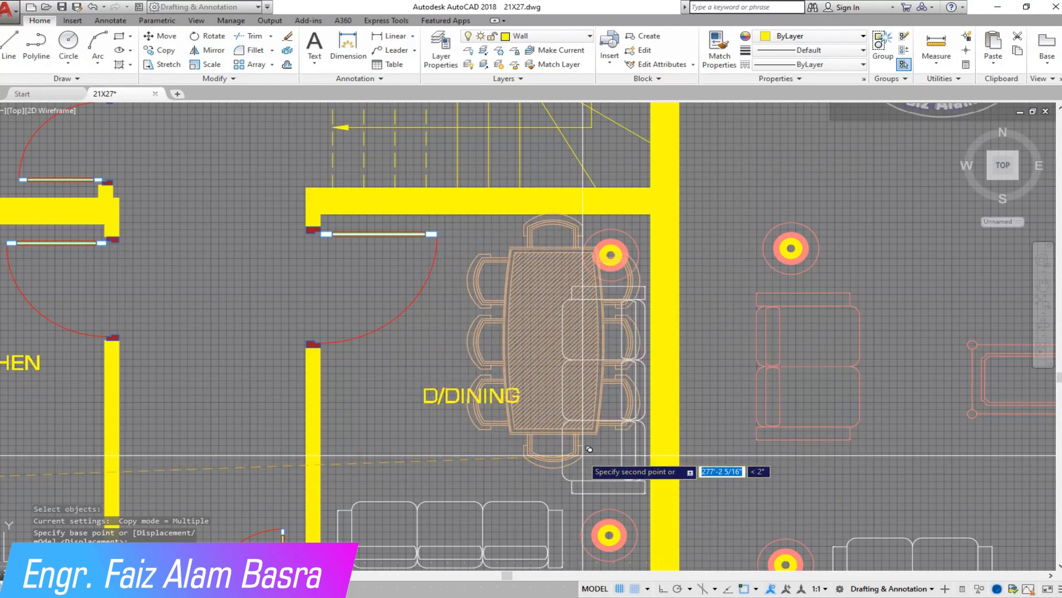
scroll(589, 449, down, 5)
scroll(569, 436, up, 5)
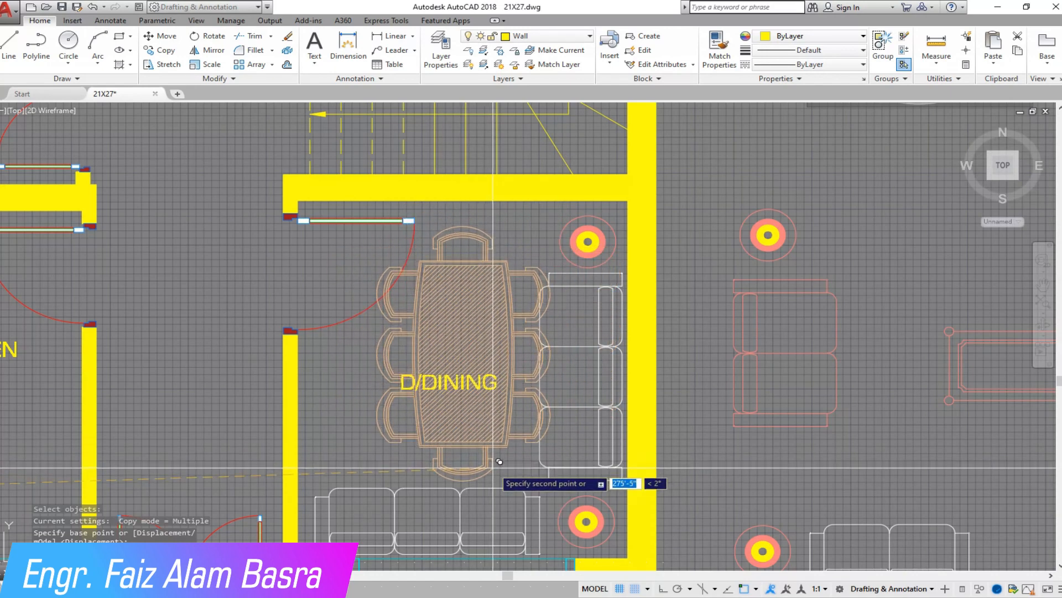
scroll(499, 461, down, 5)
scroll(444, 479, up, 5)
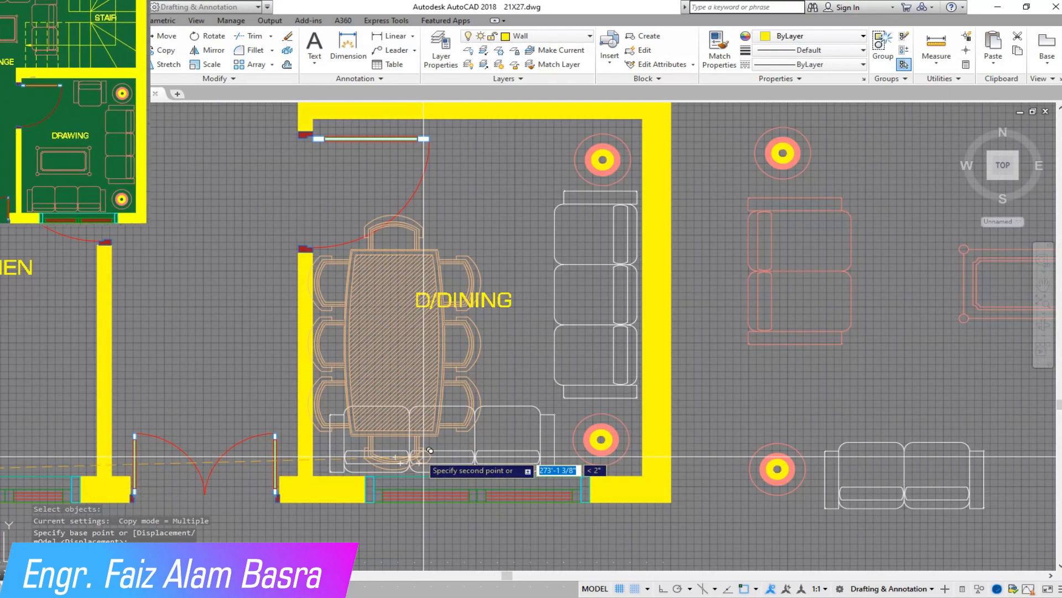
key(Escape)
Step: Try to copy the sofa set with its rug and oval table from the furniture blocks into the D/DINING room
scroll(715, 469, down, 7)
scroll(715, 470, down, 6)
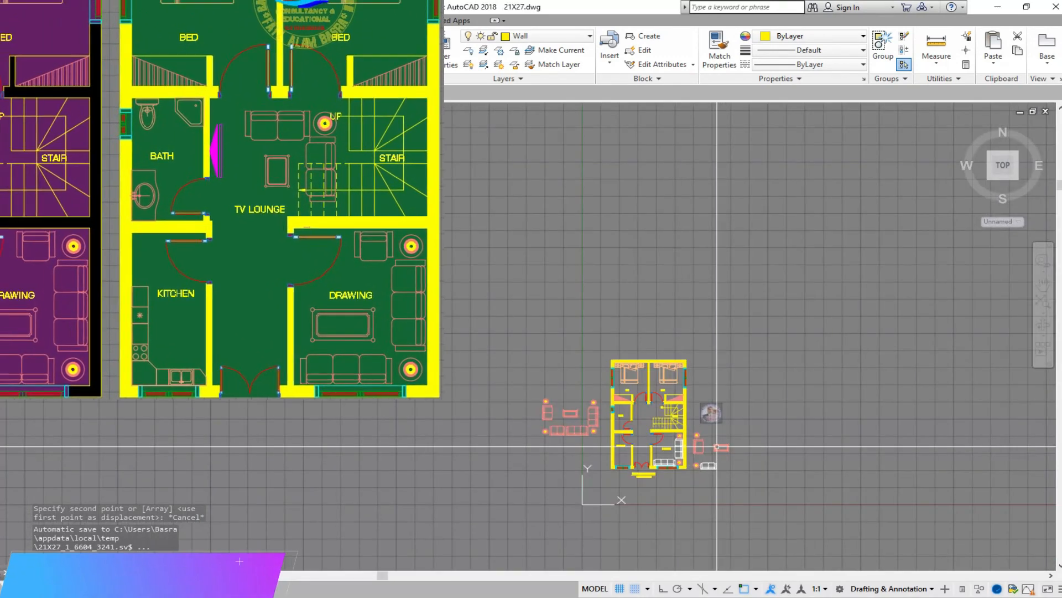
scroll(332, 476, up, 6)
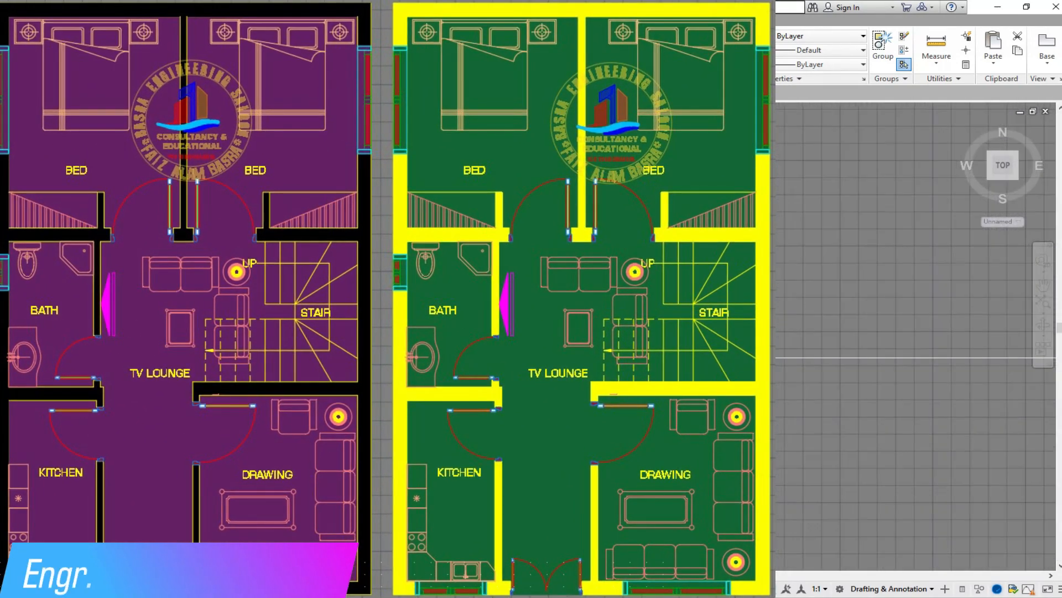
scroll(837, 340, down, 5)
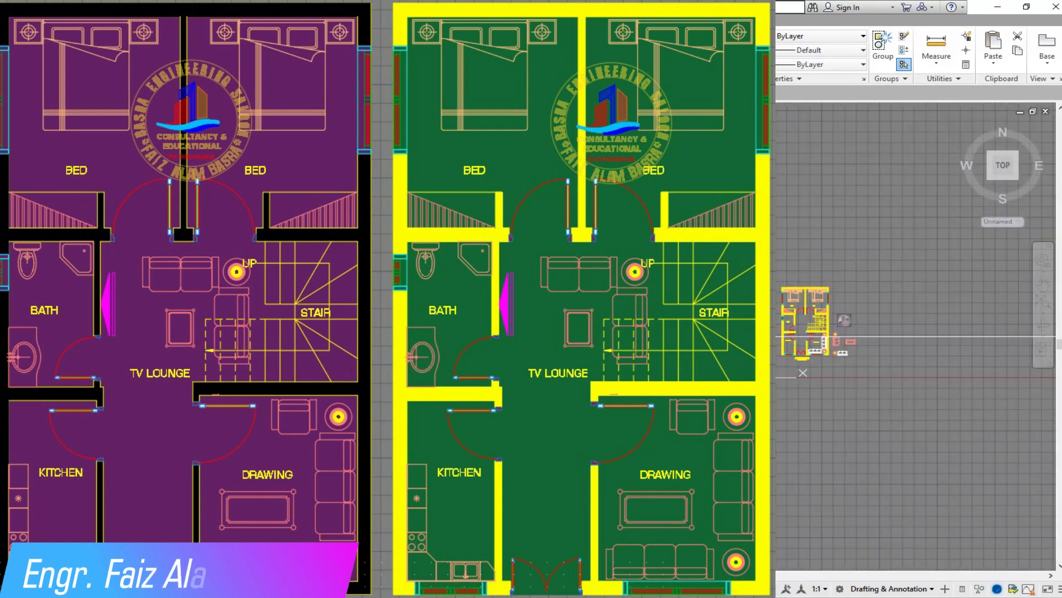
scroll(837, 344, up, 8)
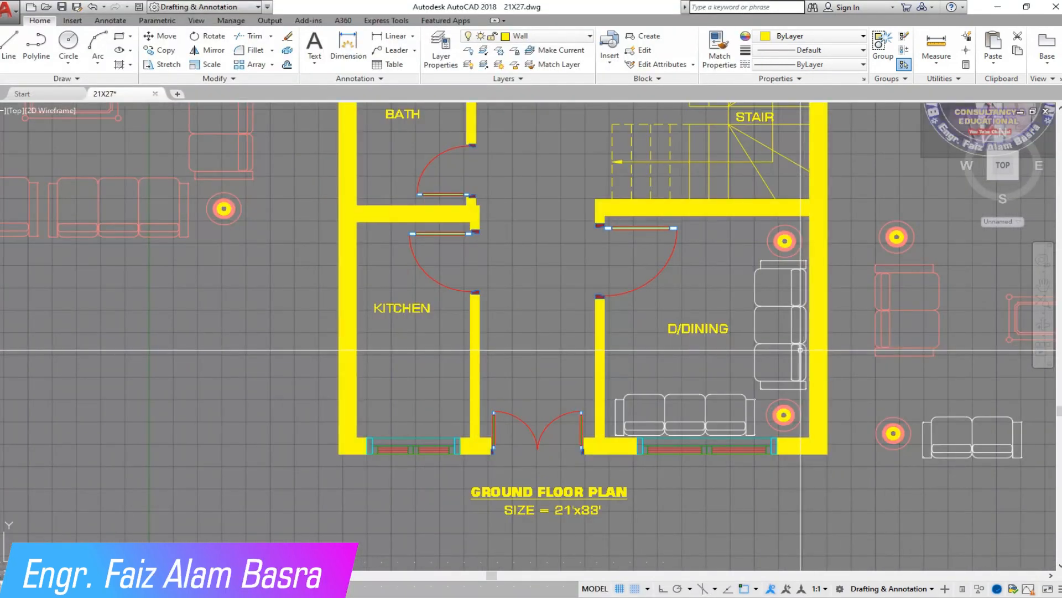
scroll(765, 331, down, 10)
scroll(377, 358, up, 6)
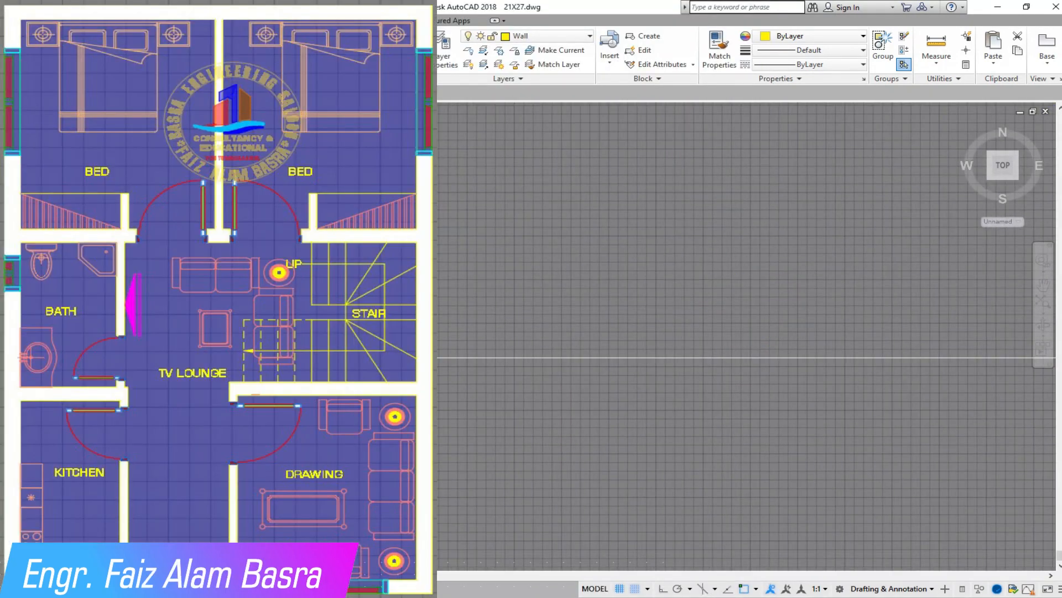
scroll(455, 369, down, 2)
scroll(177, 304, up, 4)
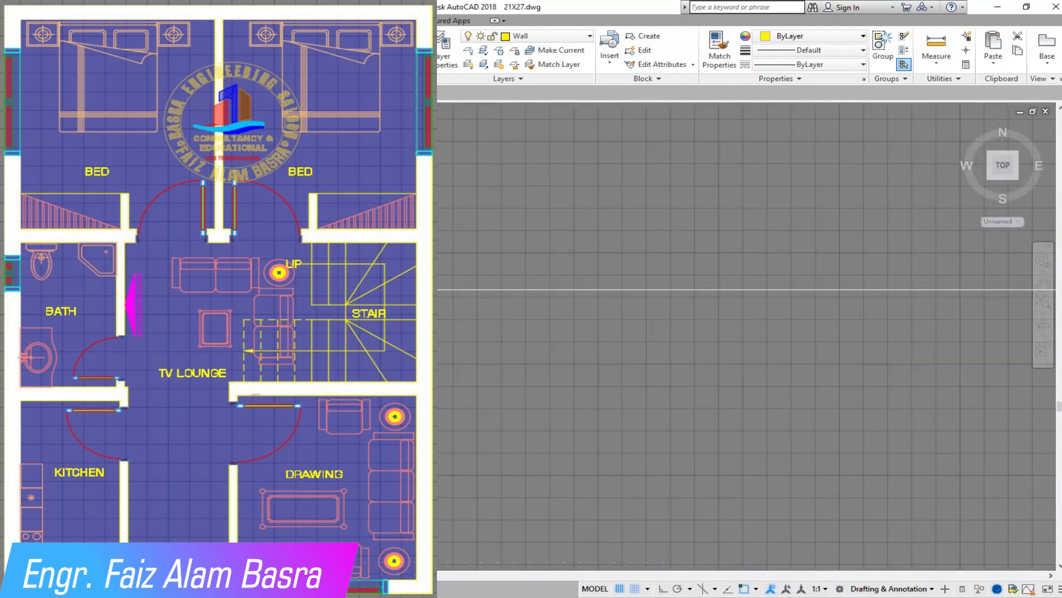
click(485, 470)
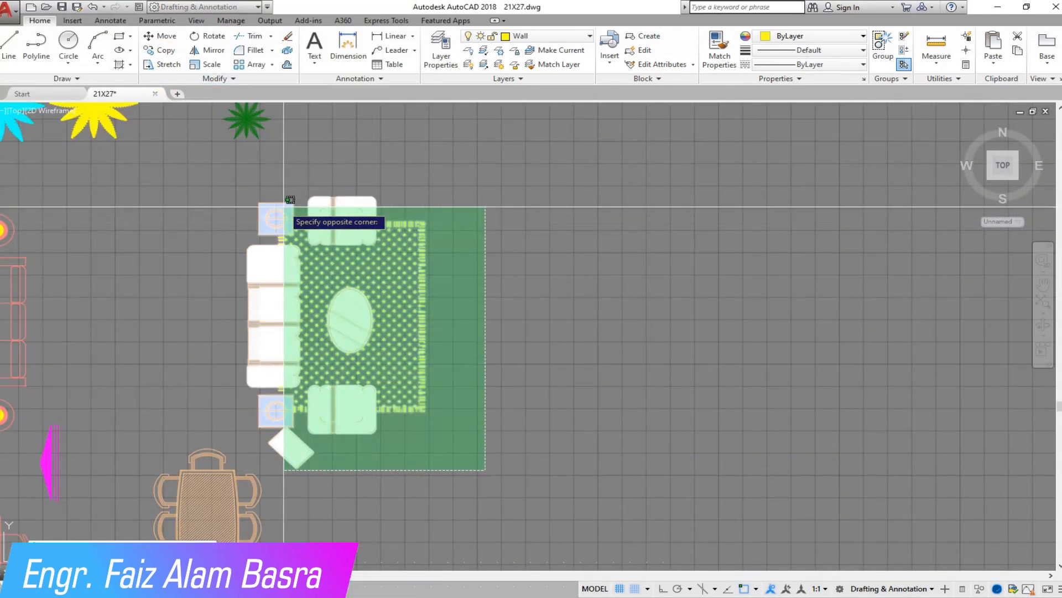
click(237, 161)
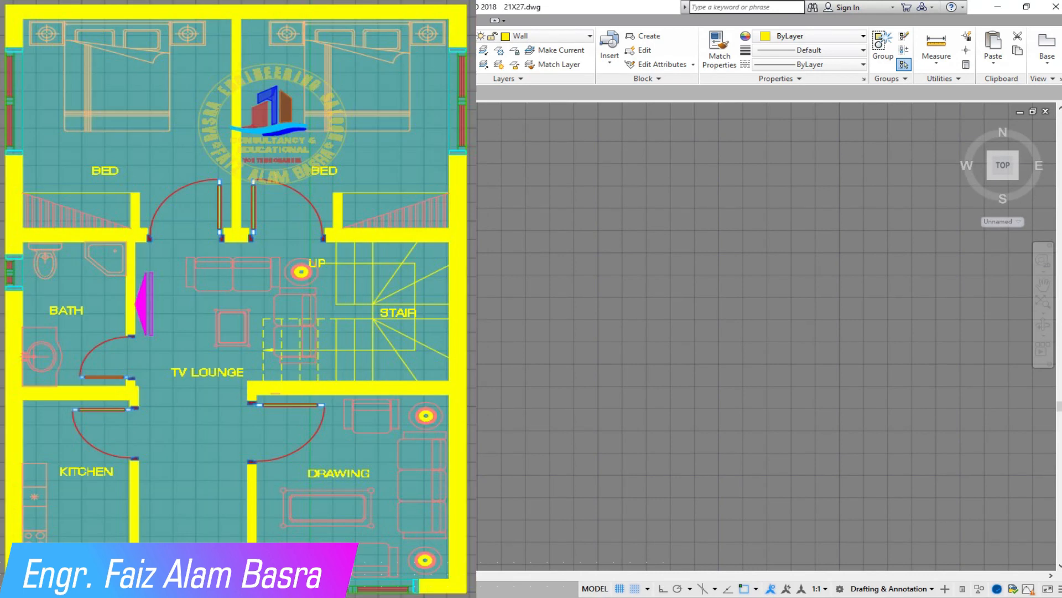
scroll(767, 332, down, 5)
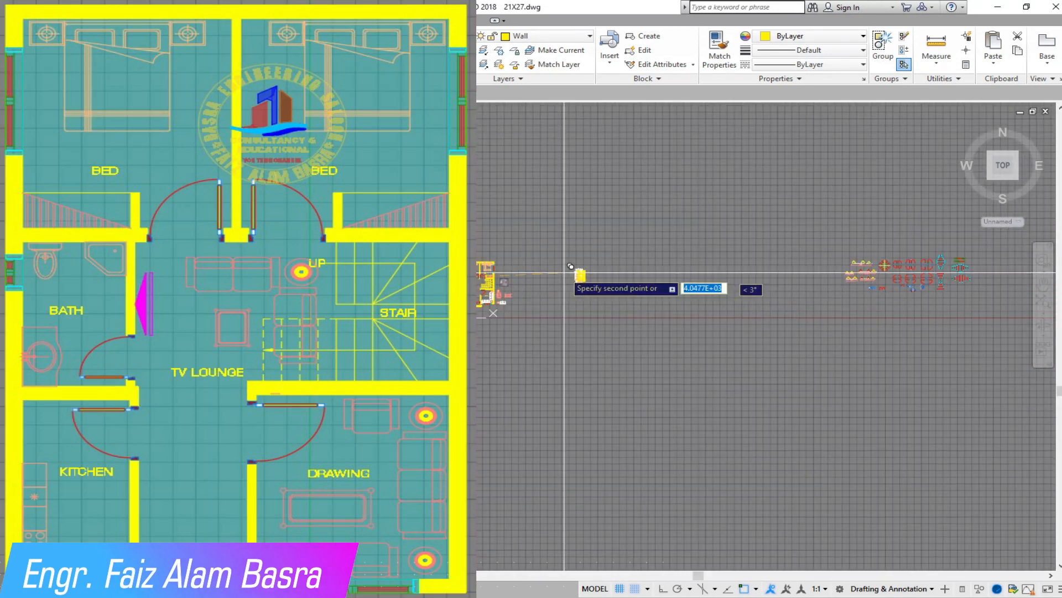
scroll(522, 302, up, 5)
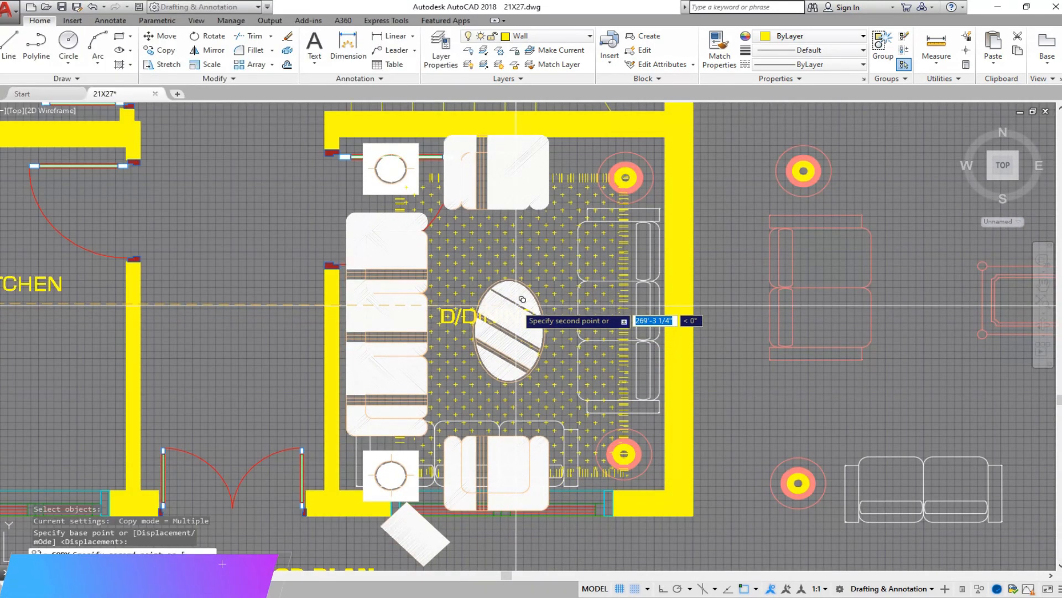
scroll(522, 299, down, 5)
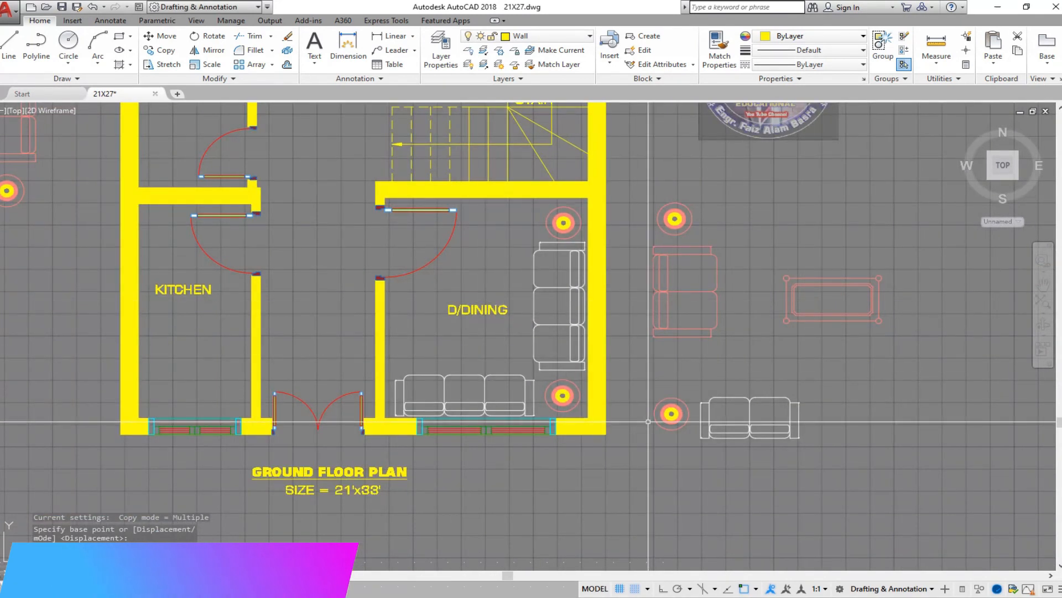
Step: Copy the rectangular coffee table from beside the plan into the D/DINING room, in front of the window-side sofa
scroll(569, 195, up, 5)
click(1000, 354)
click(922, 291)
key(Return)
click(923, 292)
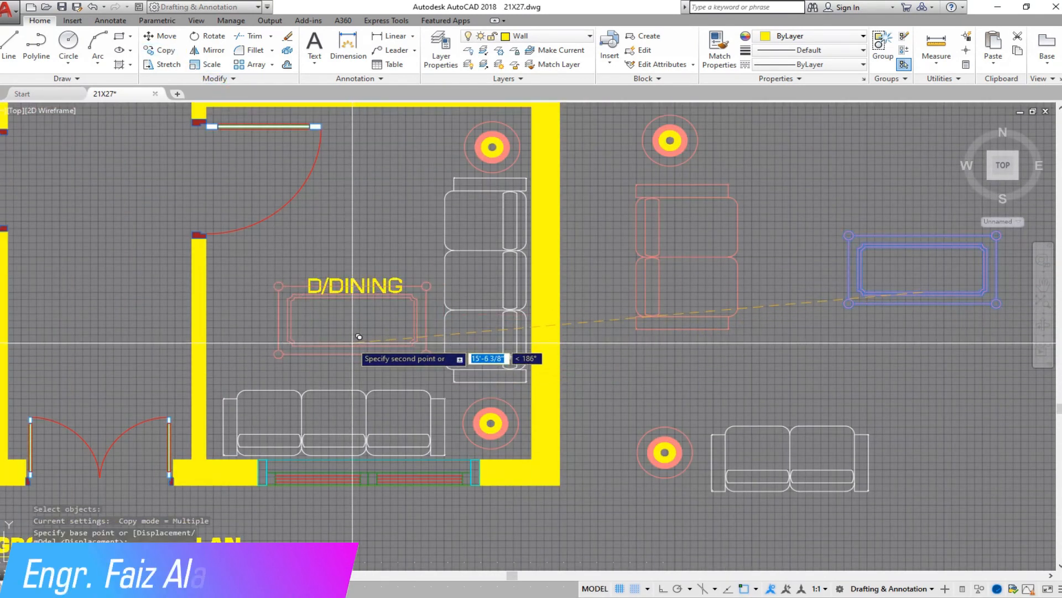
click(332, 340)
key(Return)
Step: Move the D/DINING label up, clear of the coffee table
click(159, 35)
click(362, 282)
click(348, 254)
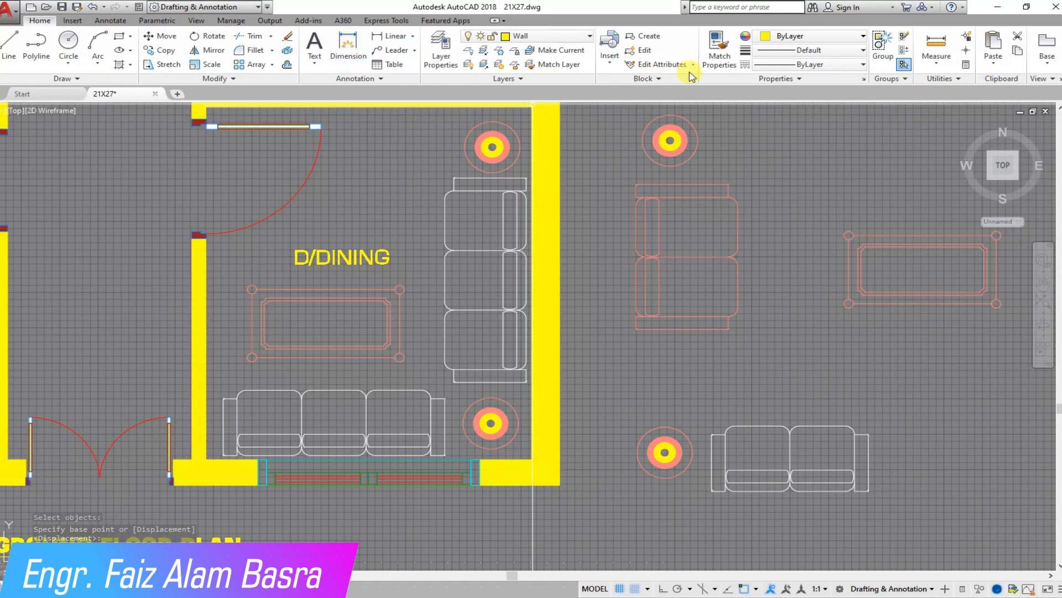
Step: Match the properties of the spare vertical two-seat sofa onto both three-seat sofas in the D/DINING room
click(738, 286)
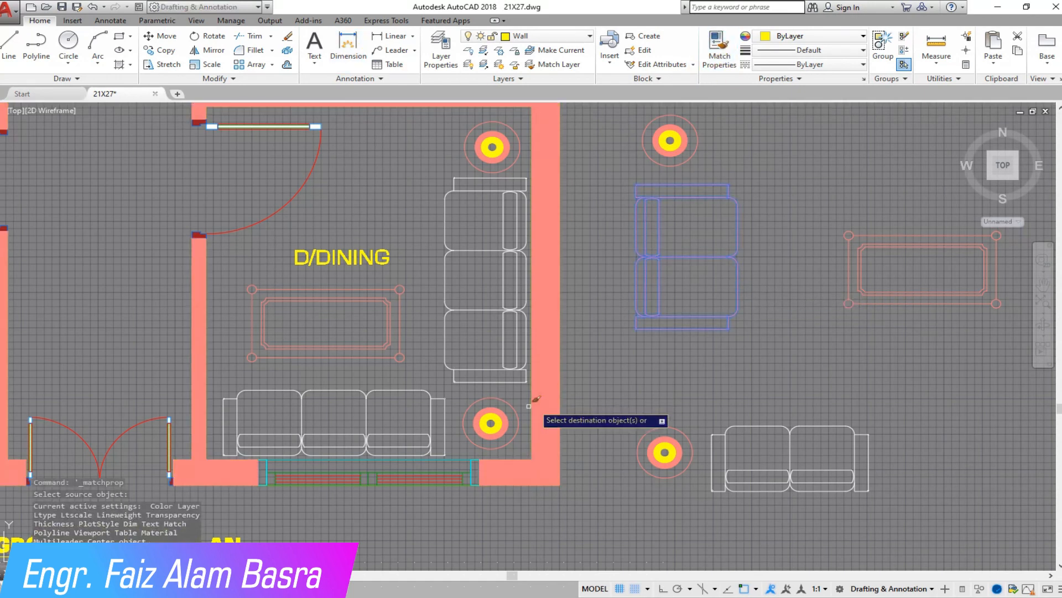
click(452, 456)
click(217, 379)
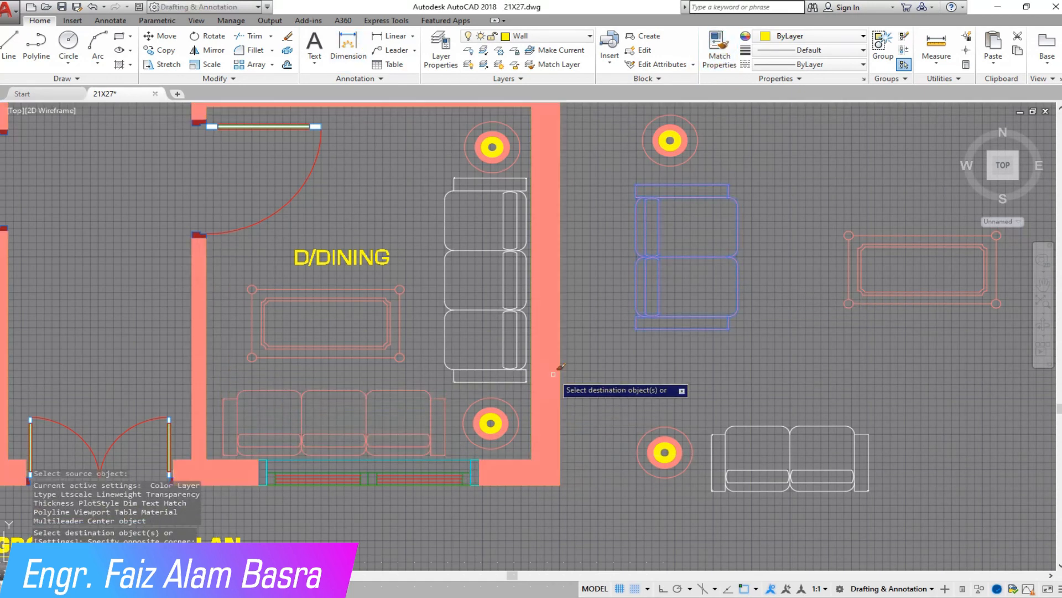
click(527, 390)
click(431, 175)
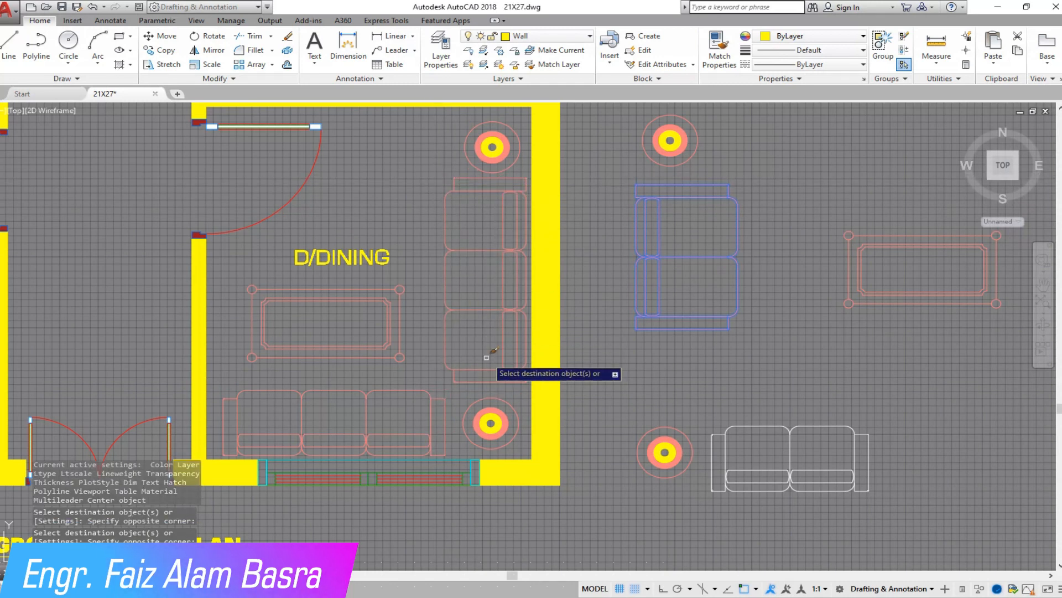
right_click(476, 327)
click(486, 336)
Step: Change the D/DINING room label to DRAWING
scroll(532, 363, down, 2)
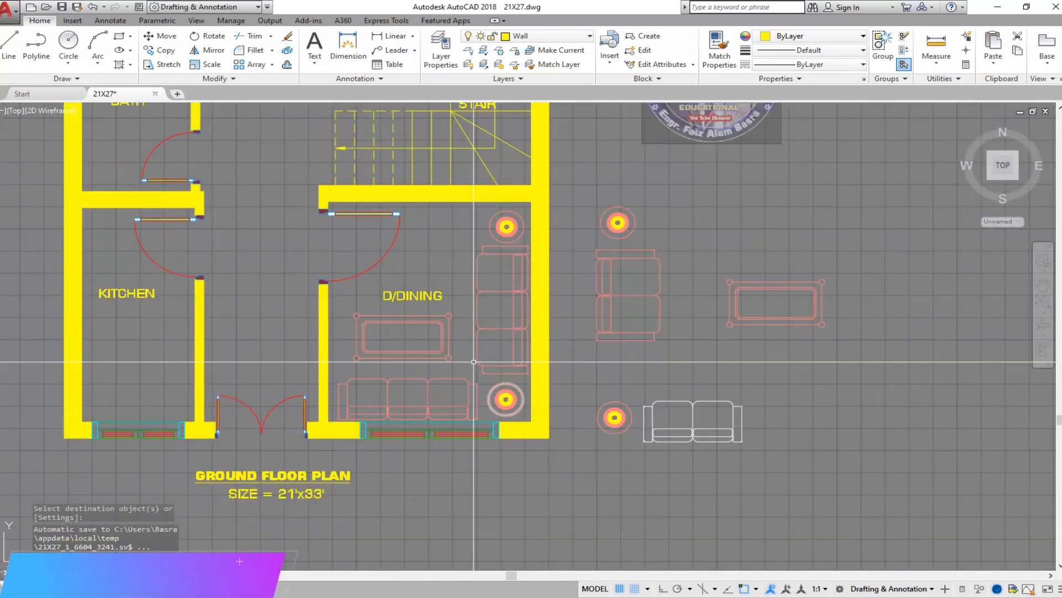
scroll(409, 301, up, 6)
double_click(340, 271)
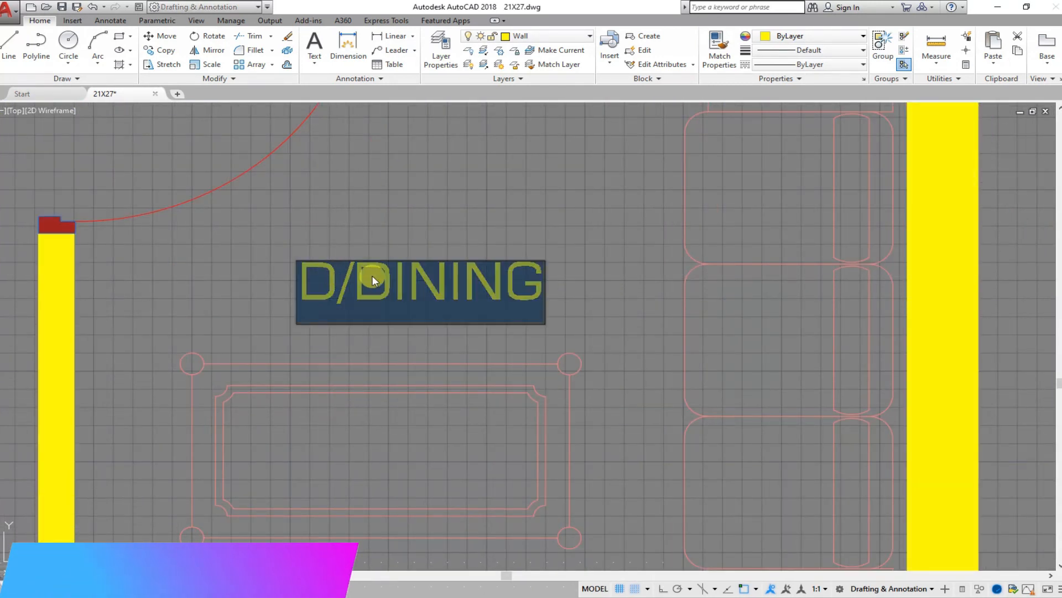
text(DRAWIN)
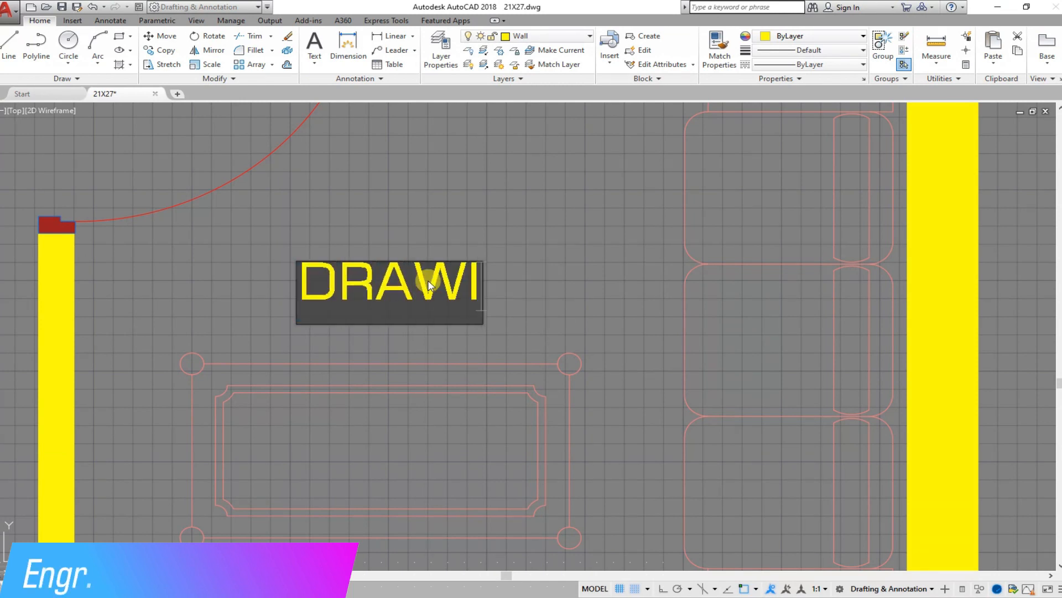
click(440, 233)
scroll(425, 236, down, 4)
right_click(450, 233)
click(465, 239)
Step: Delete the leftover furniture blocks on both sides of the floor plan
scroll(450, 262, down, 4)
click(770, 402)
click(550, 197)
key(Delete)
scroll(581, 364, down, 2)
scroll(196, 155, up, 2)
click(412, 354)
click(139, 165)
key(Delete)
scroll(293, 349, down, 2)
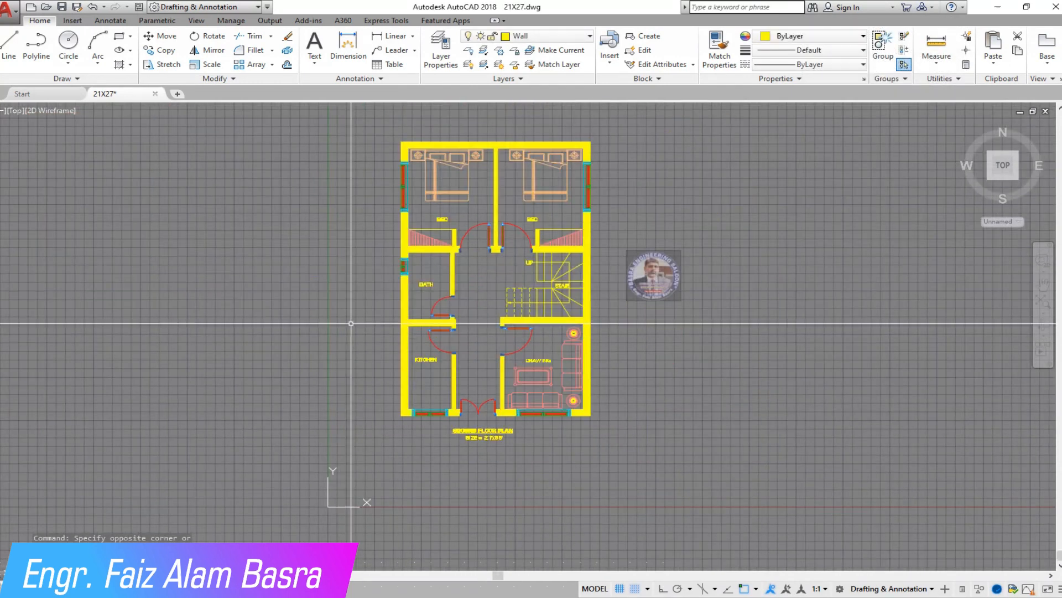
Step: Copy the kitchen counter, toilet, tap, corner shower tray and washbasin blocks to the empty area beside the plan's kitchen and bath
scroll(393, 205, up, 2)
scroll(385, 194, down, 2)
scroll(367, 327, up, 2)
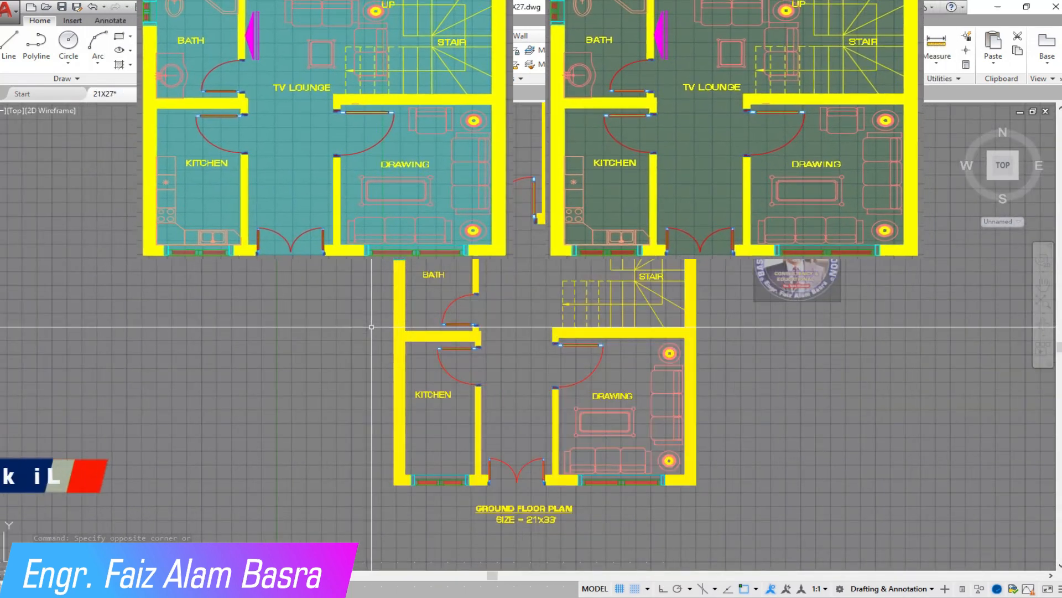
scroll(780, 273, down, 4)
click(168, 50)
scroll(767, 402, down, 2)
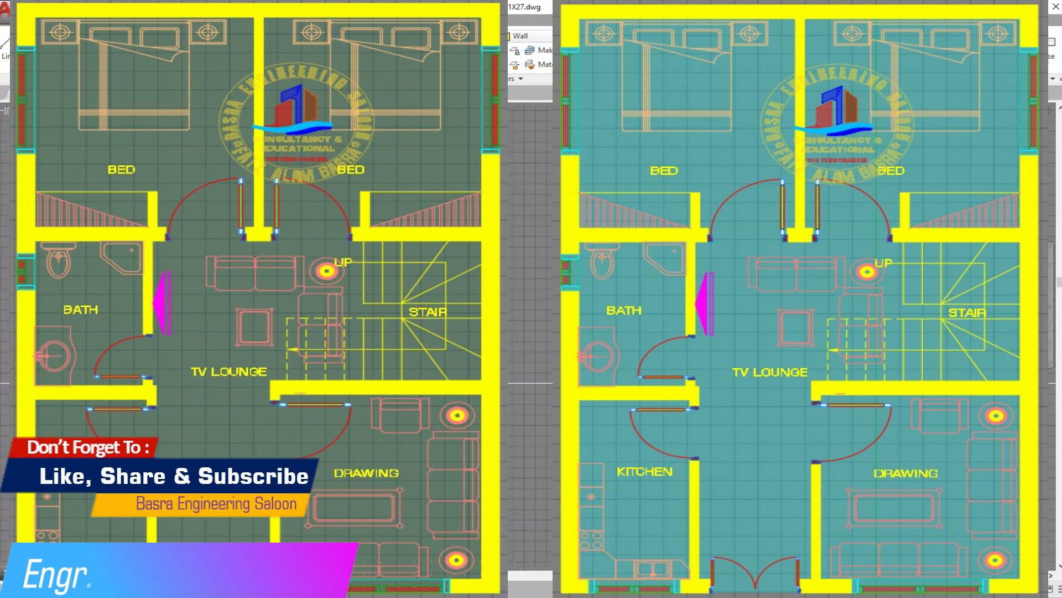
scroll(481, 387, up, 2)
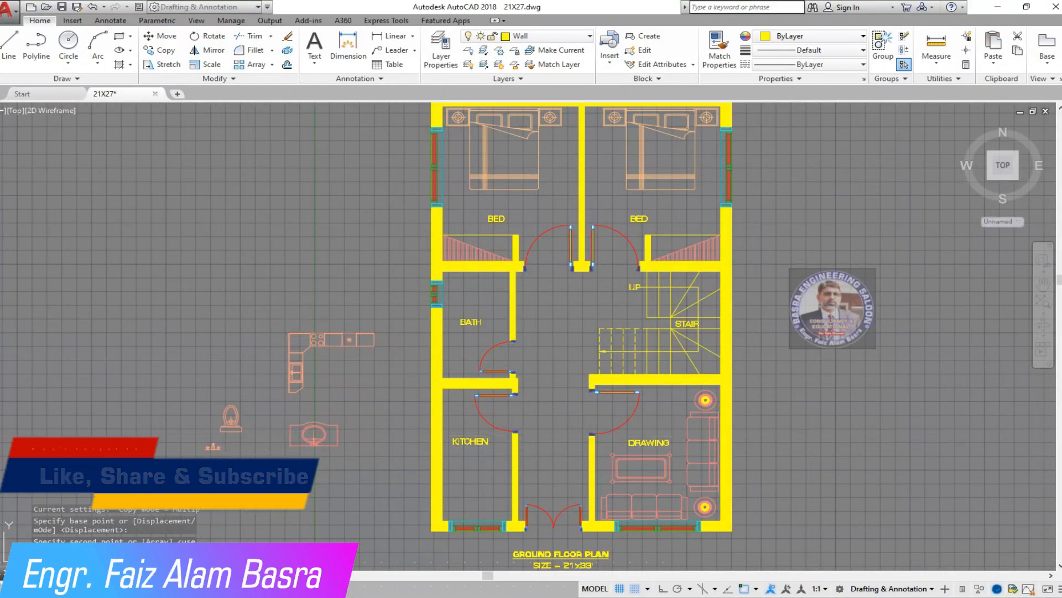
key(Escape)
Step: Mirror the toilet, tap and corner shower tray vertically beside the plan, keeping the originals
scroll(229, 426, up, 2)
scroll(284, 372, down, 2)
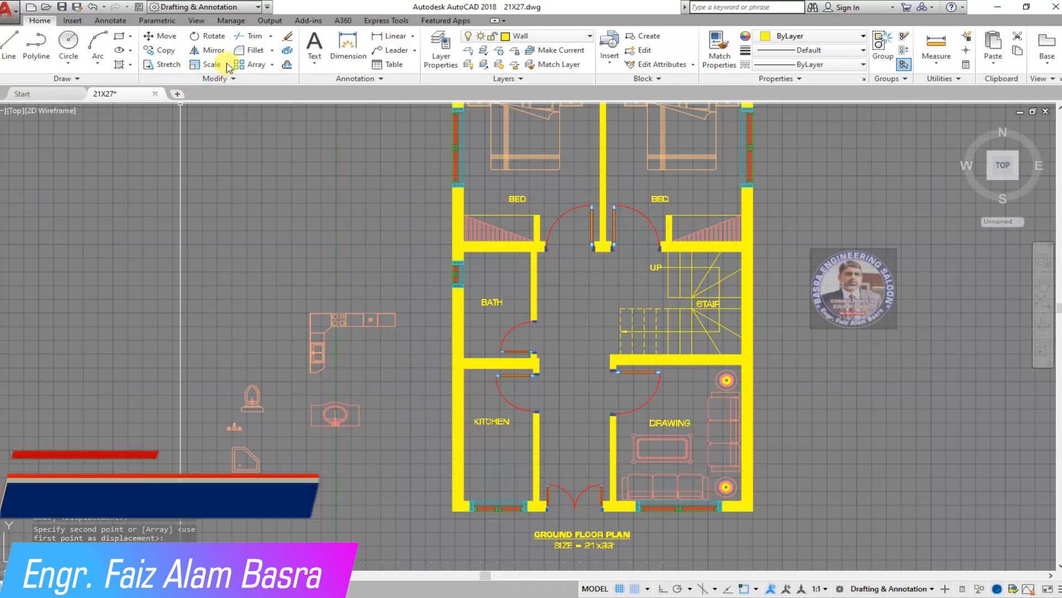
key(Return)
click(252, 384)
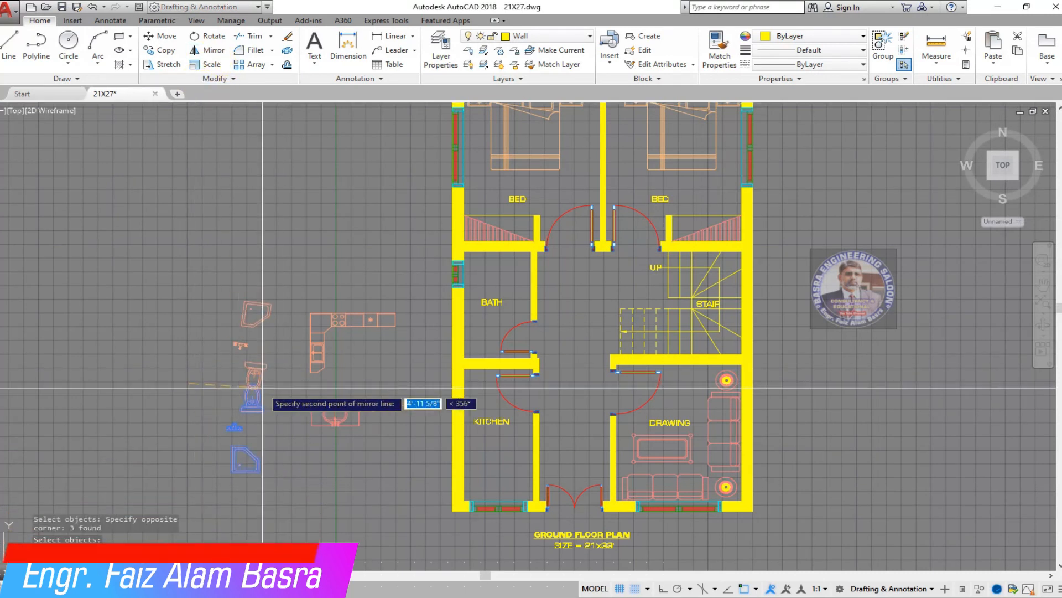
click(663, 589)
click(414, 425)
Step: Mirror the upper corner shower tray horizontally, erasing its source
scroll(281, 316, up, 4)
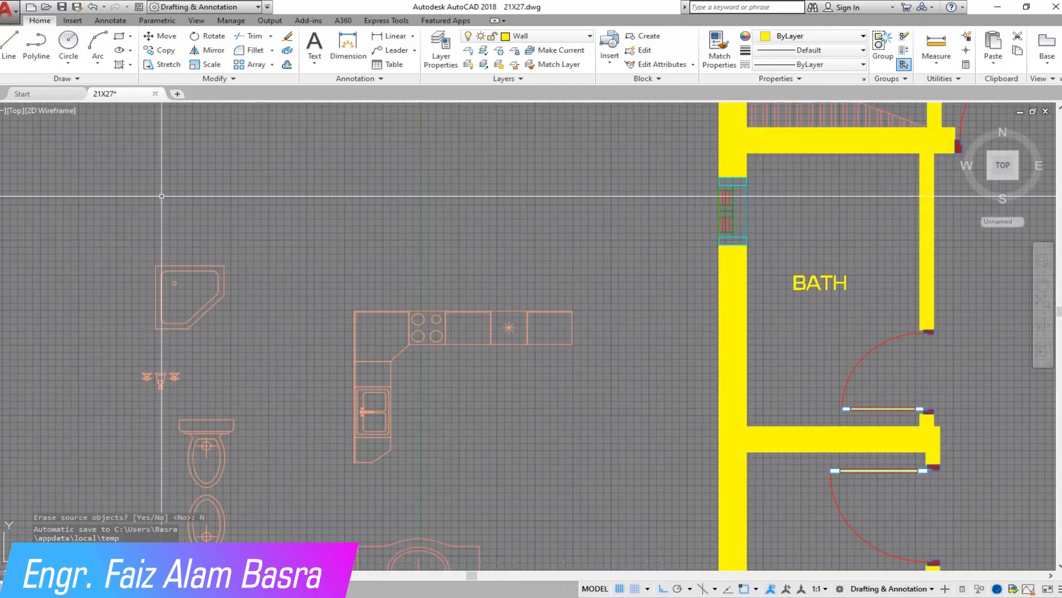
scroll(194, 218, down, 2)
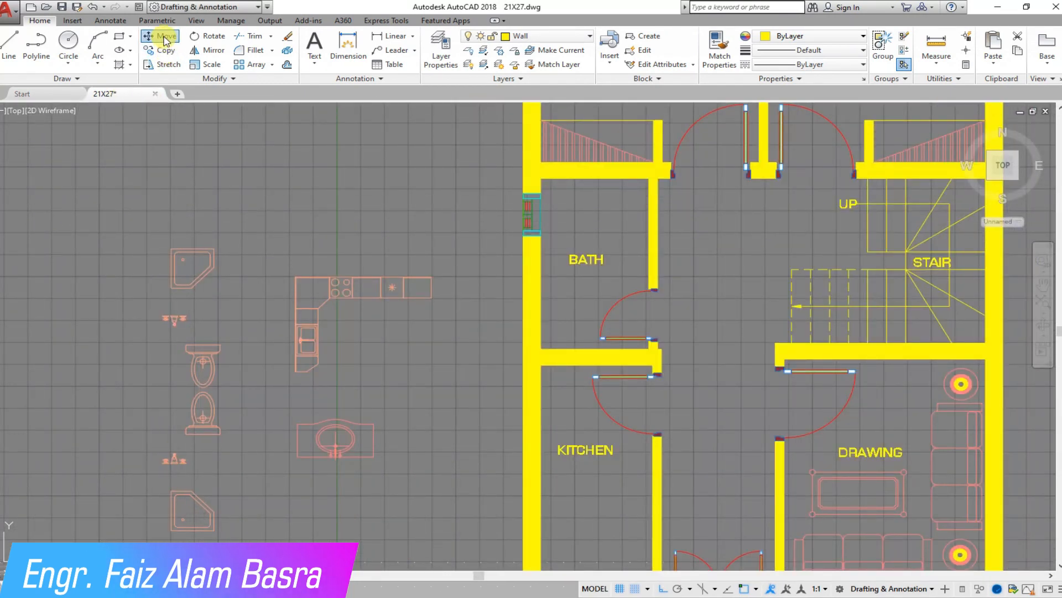
click(244, 309)
click(159, 221)
key(Return)
click(225, 284)
click(225, 210)
click(263, 243)
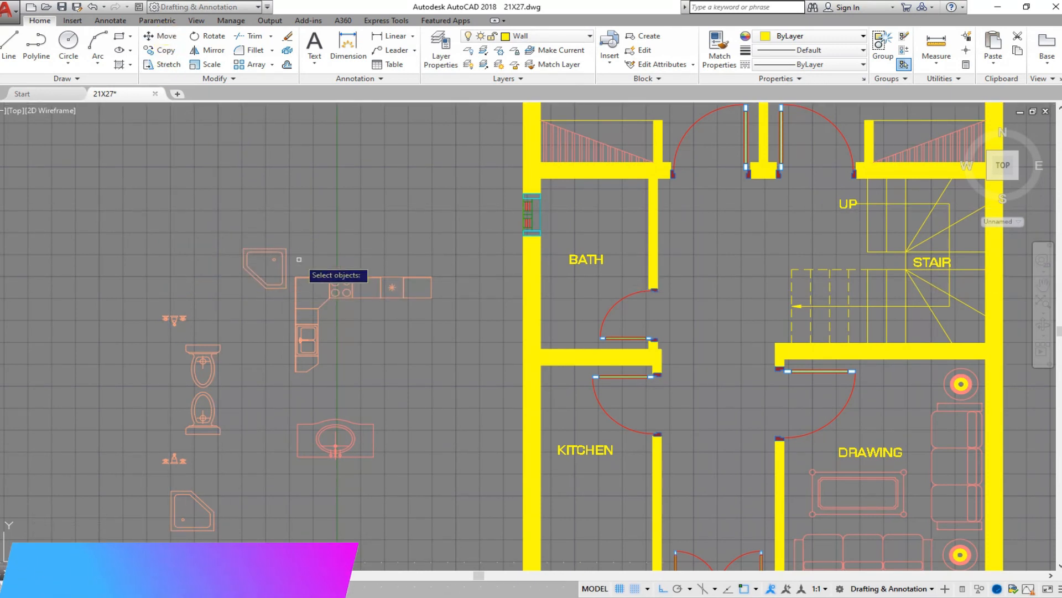
Step: Move the mirrored shower tray into the BATH room's inner corner opposite the window wall
key(Return)
click(286, 247)
scroll(628, 181, up, 6)
click(719, 168)
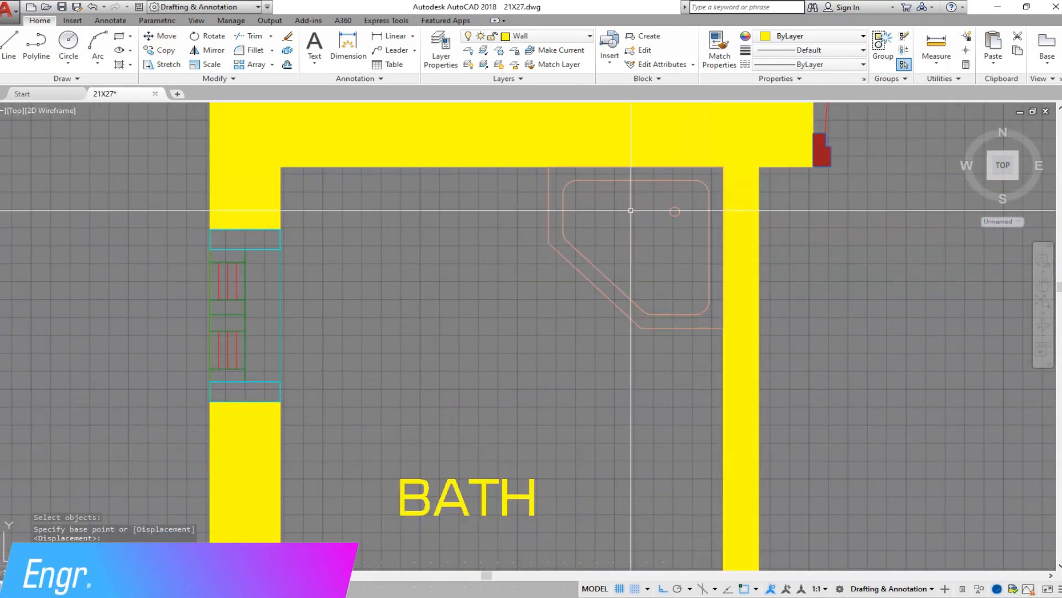
Step: Move the upright-mirrored toilet into the BATH room, against the upper wall between the window and the corner shower tray
scroll(630, 214, down, 4)
scroll(349, 176, down, 2)
click(166, 65)
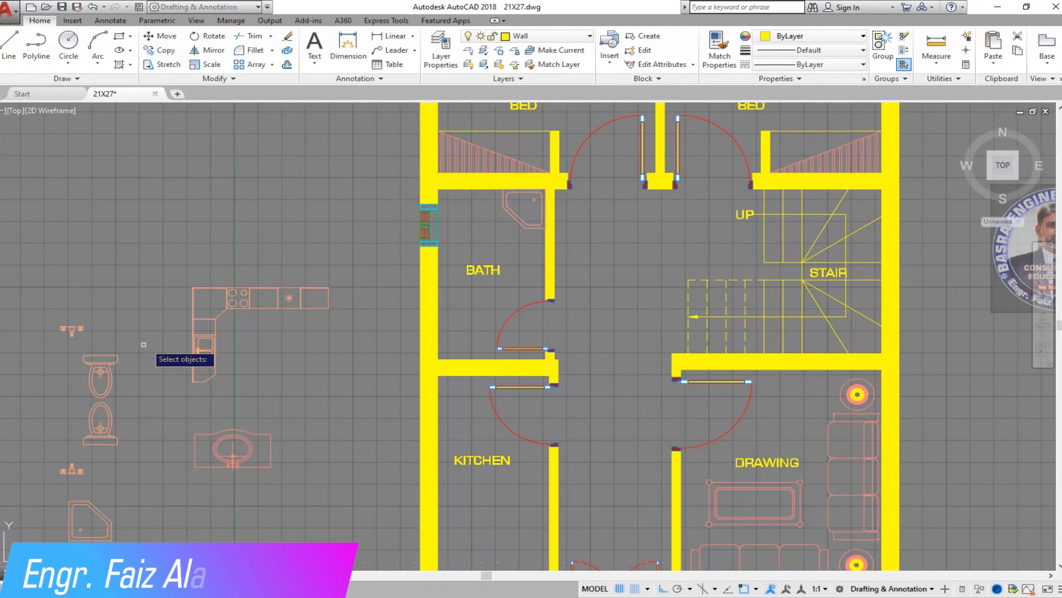
click(101, 379)
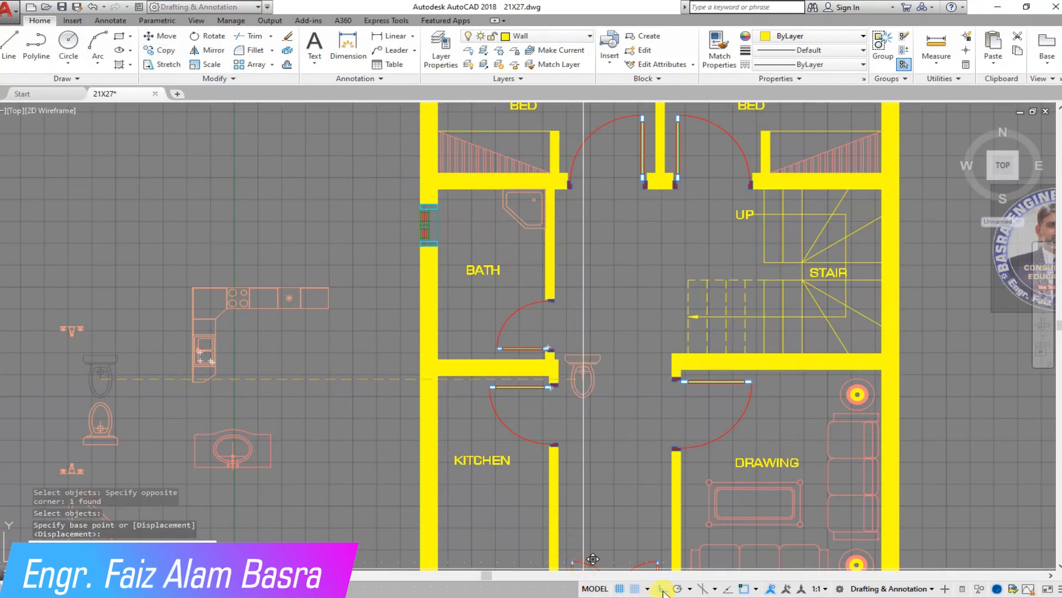
scroll(475, 222, up, 4)
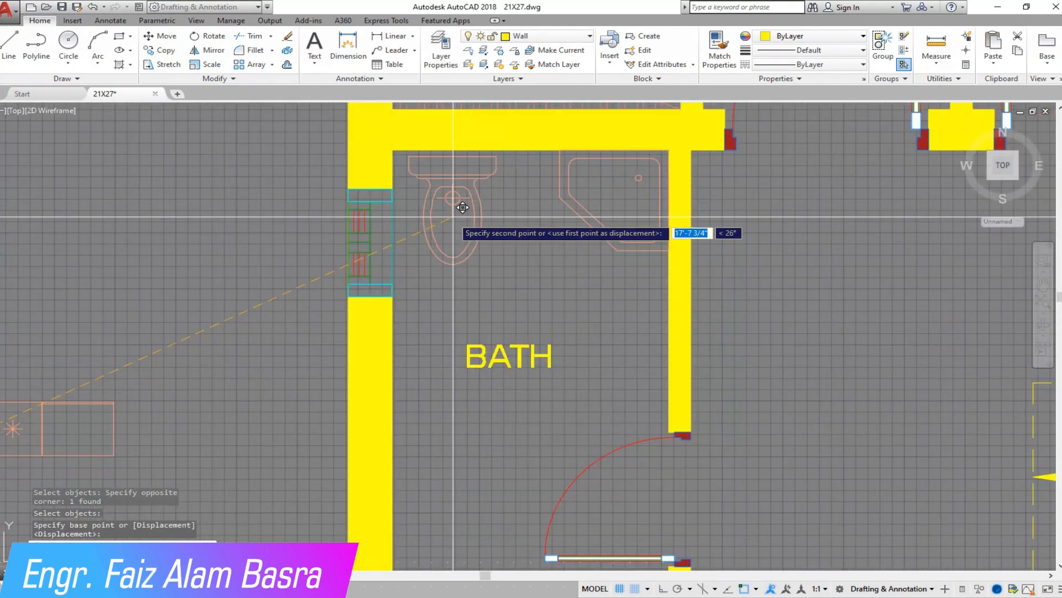
click(463, 208)
scroll(467, 194, down, 4)
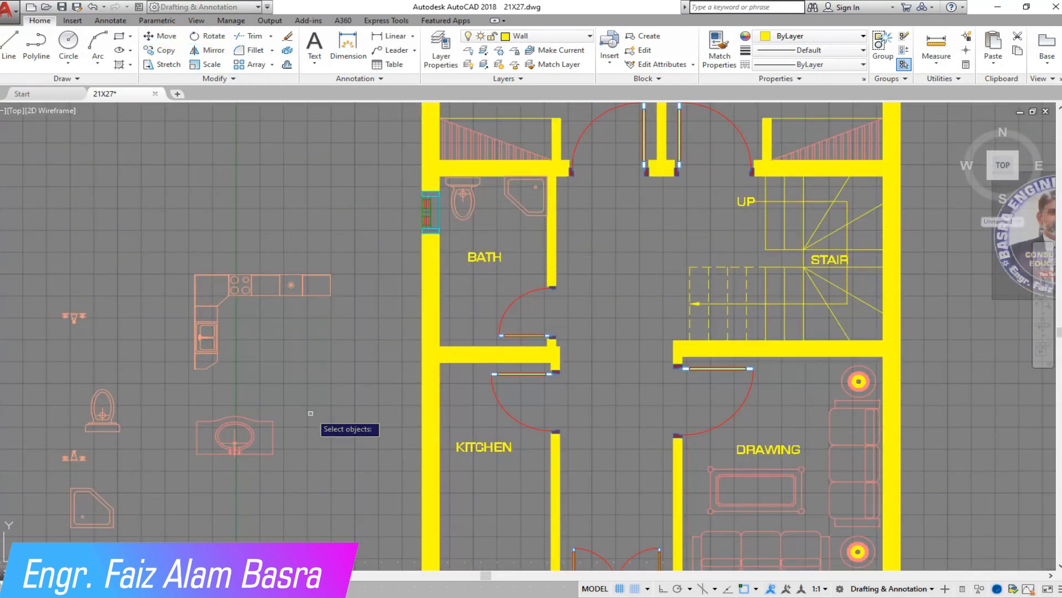
Step: Rotate the washbasin beside the plan 90 degrees clockwise
click(211, 407)
key(Return)
click(273, 455)
click(275, 507)
Step: Move the rotated washbasin into the BATH room's lower corner, with its back against the outer wall
click(328, 464)
click(247, 352)
key(Return)
click(272, 454)
scroll(511, 319, up, 4)
click(383, 380)
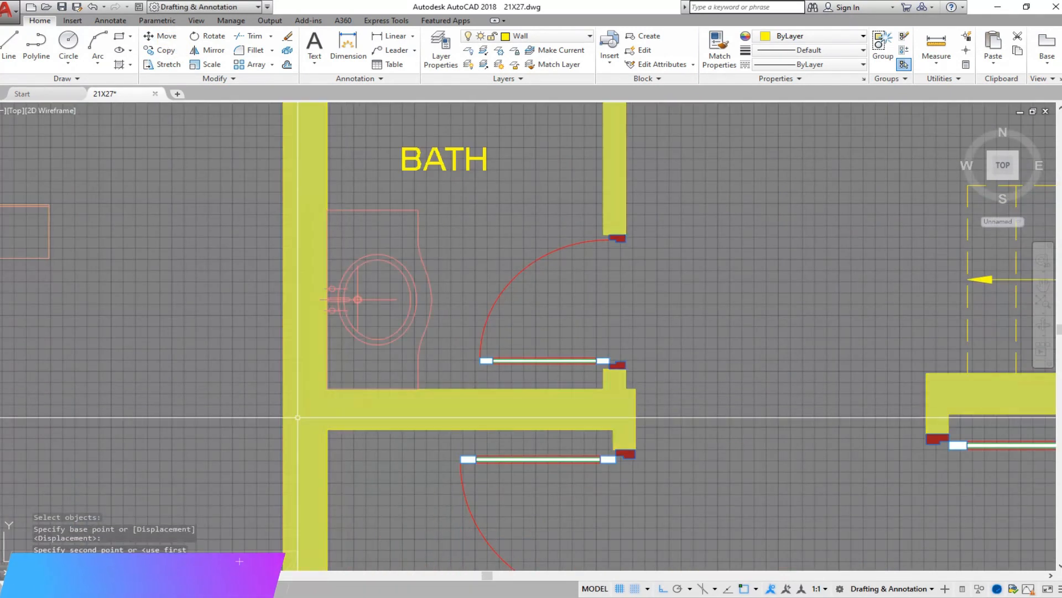
scroll(279, 417, down, 5)
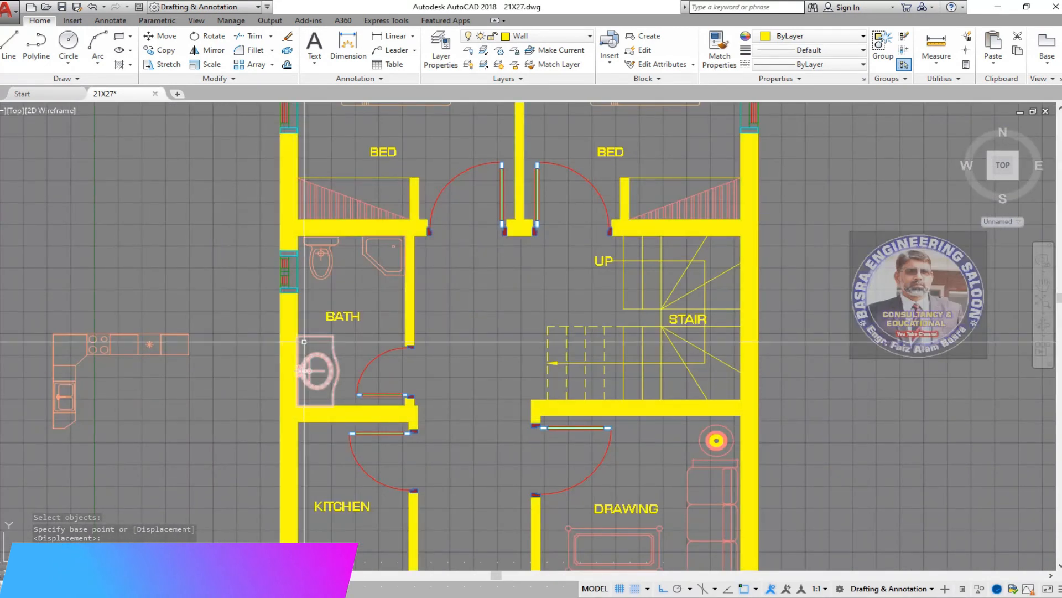
Step: Rotate the L-shaped kitchen counter beside the plan 90 degrees counterclockwise
click(210, 39)
click(171, 413)
click(128, 350)
key(Return)
click(54, 333)
click(89, 238)
Step: Move the rotated kitchen counter by its outer corner into the KITCHEN's lower outer corner, along the window wall
click(160, 42)
click(189, 362)
click(67, 316)
key(Return)
scroll(54, 337, up, 6)
click(50, 324)
scroll(277, 284, down, 6)
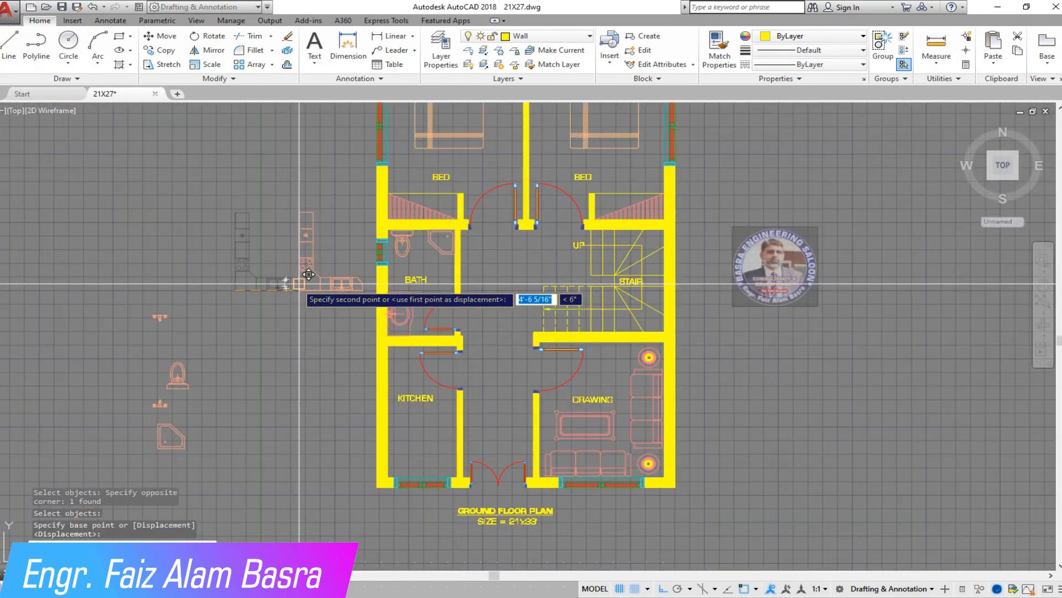
scroll(391, 479, up, 3)
click(388, 483)
scroll(413, 475, up, 3)
scroll(415, 474, down, 3)
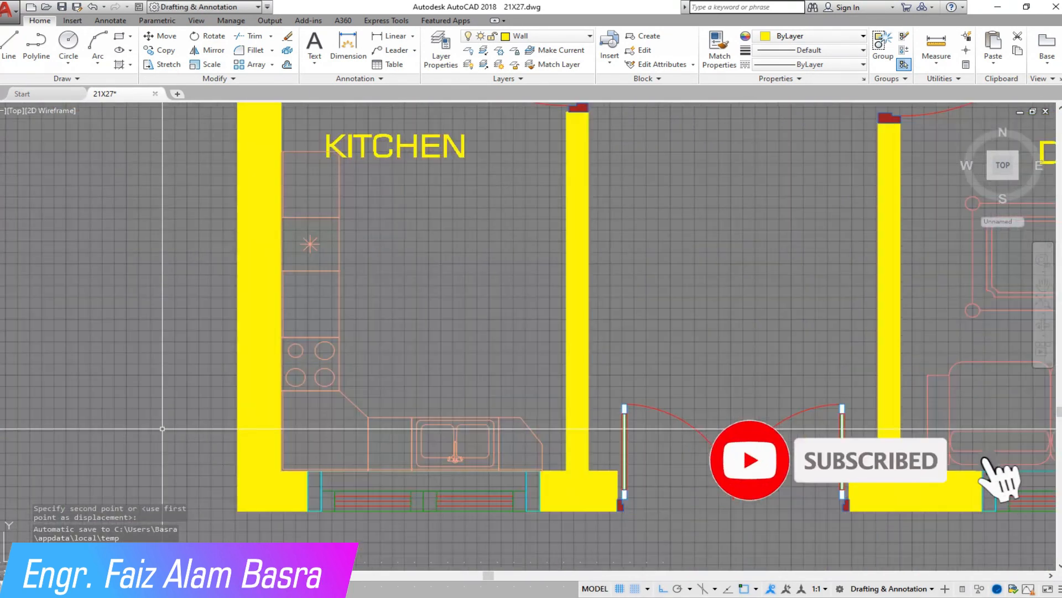
scroll(478, 460, up, 3)
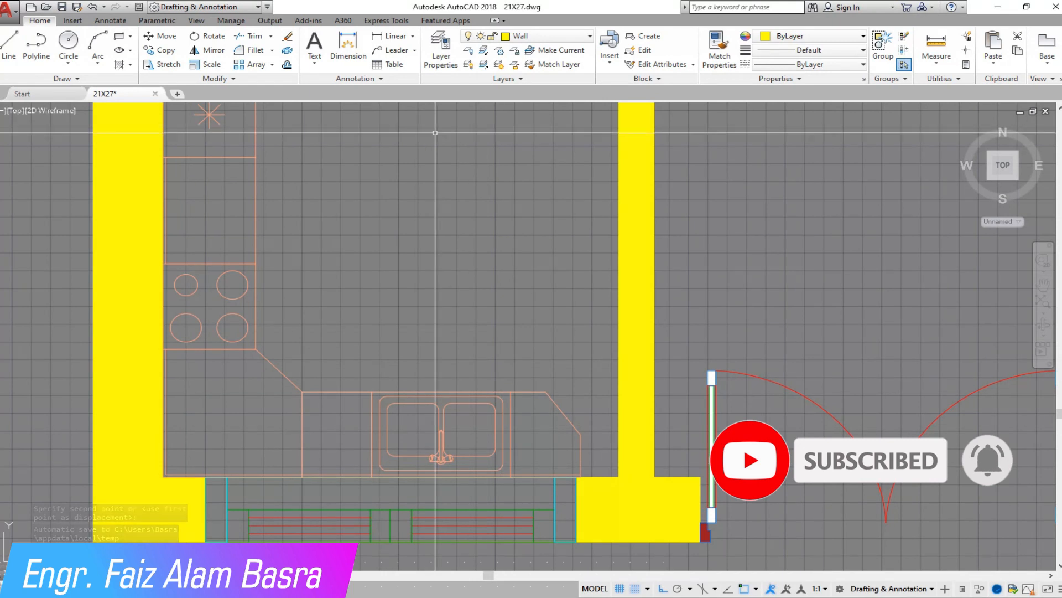
Step: Measure the kitchen's inner width along the window wall and work out the counter's scale factor in the calculator
click(390, 35)
click(619, 477)
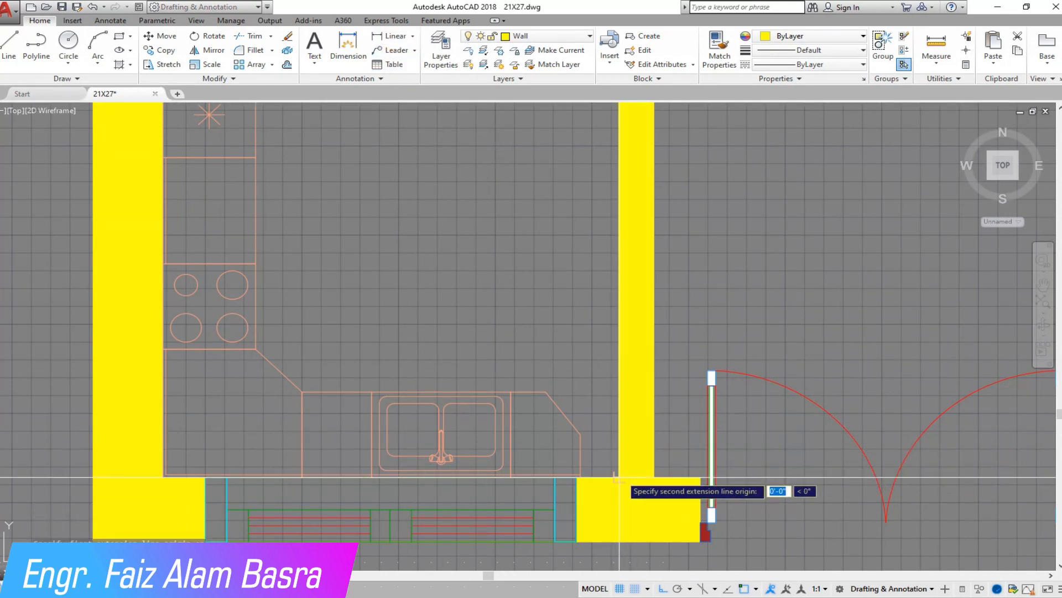
click(164, 477)
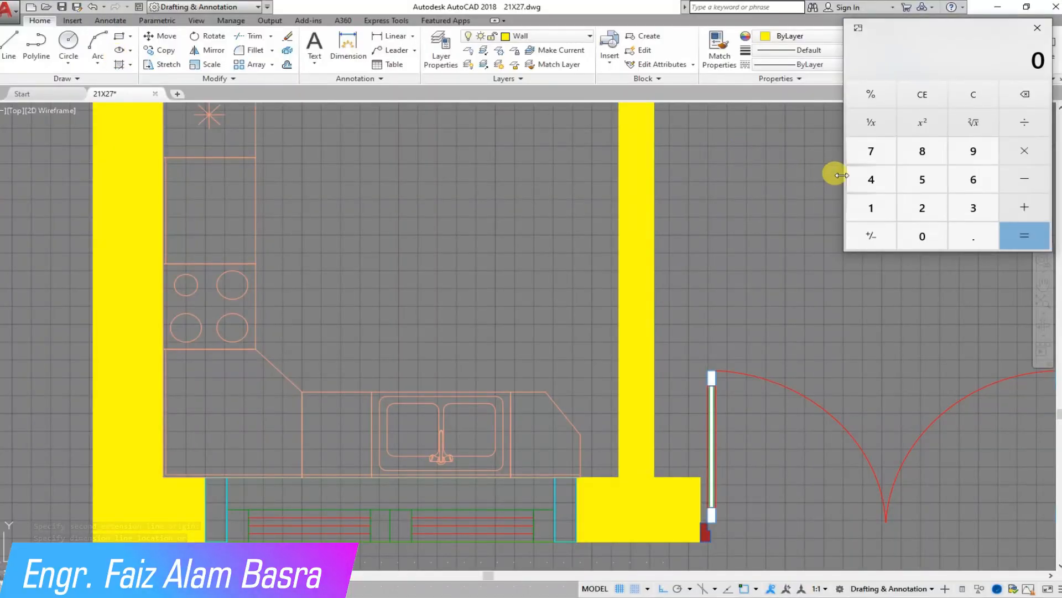
click(871, 179)
click(973, 237)
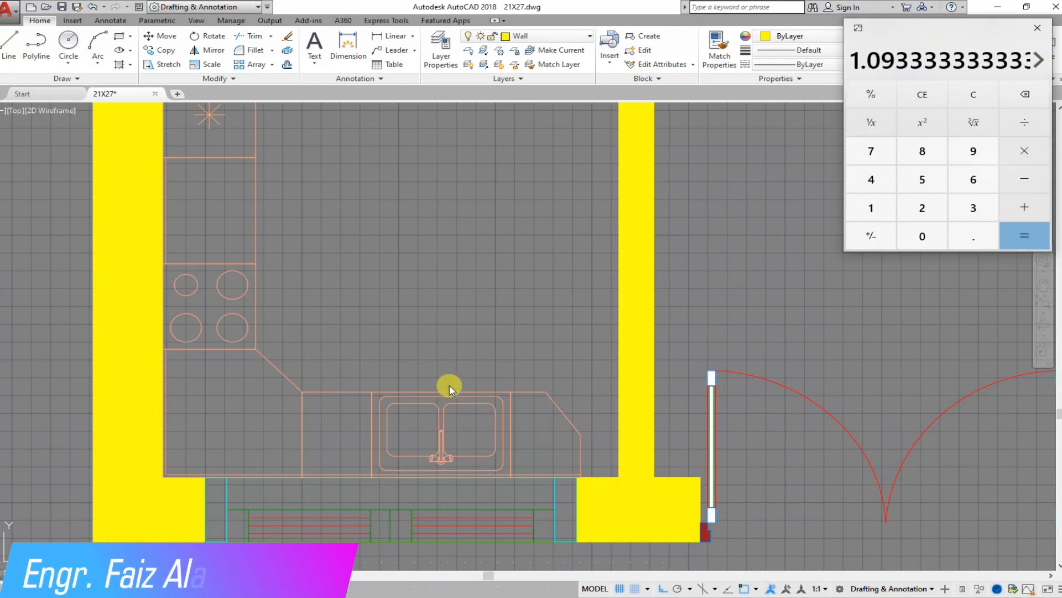
click(1035, 34)
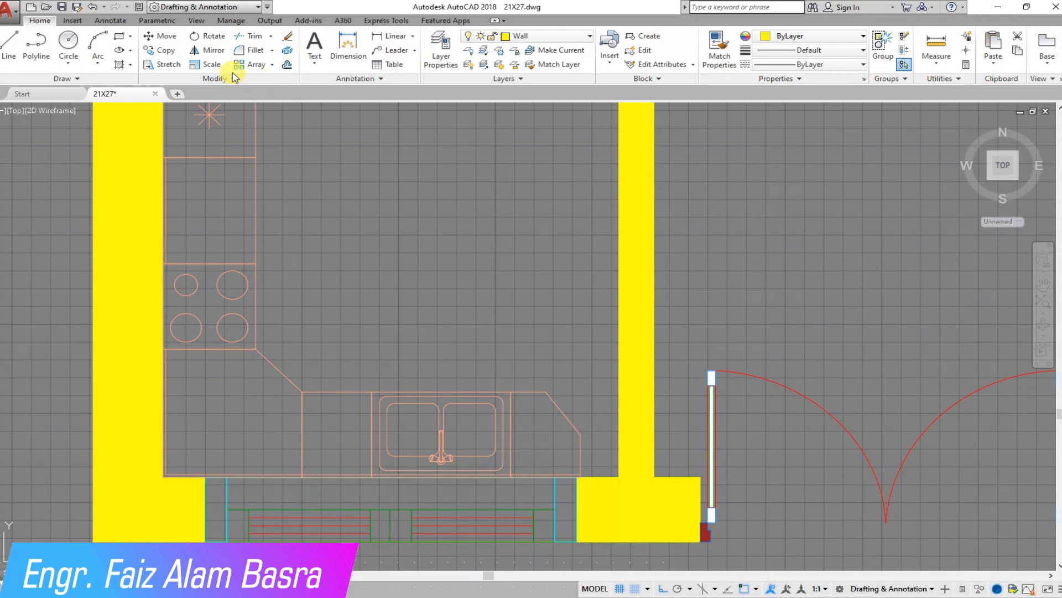
Step: Scale the kitchen counter by a factor of 1.094 from its outer corner at the wall
click(211, 65)
click(301, 242)
click(244, 296)
key(Return)
scroll(154, 493, up, 2)
scroll(153, 492, down, 2)
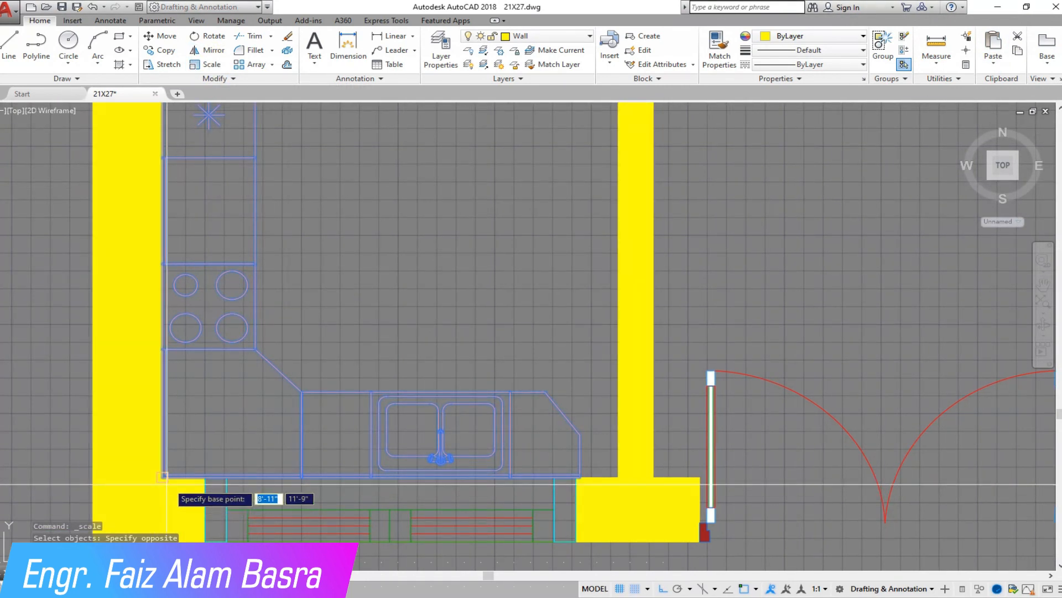
scroll(166, 484, up, 5)
click(155, 460)
text(1.09)
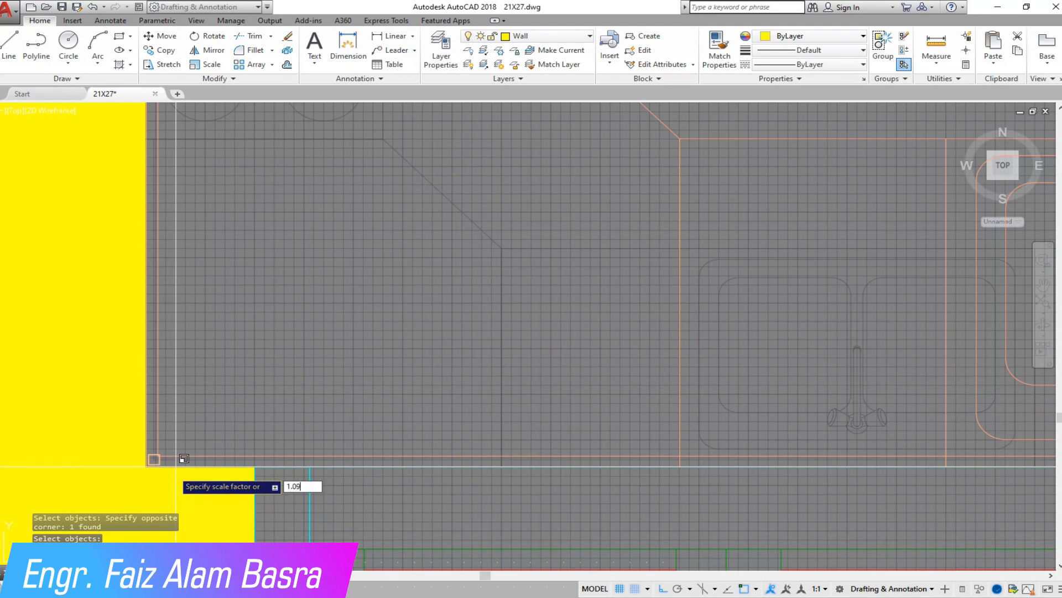
text(4)
key(Return)
scroll(178, 448, down, 4)
scroll(468, 417, up, 3)
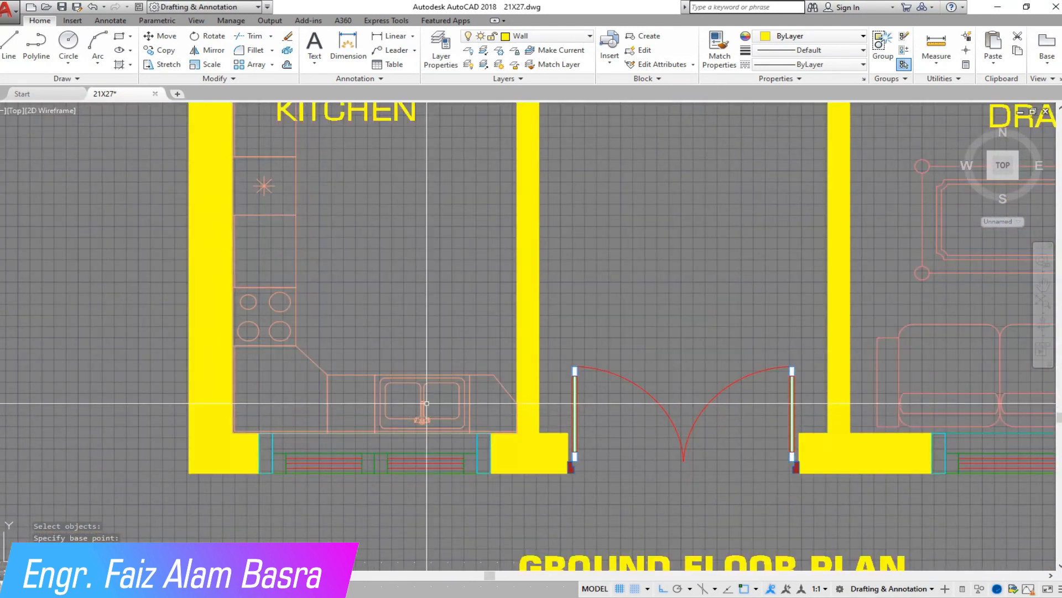
Step: Move the KITCHEN label sideways, clear of the counter
scroll(469, 417, down, 1)
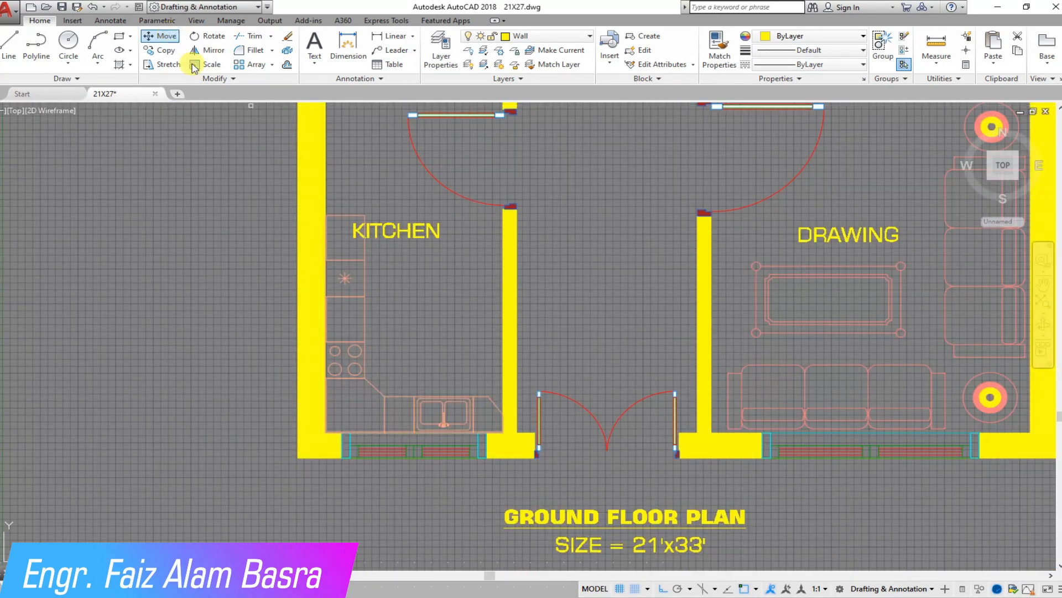
click(410, 235)
key(Return)
scroll(418, 244, down, 3)
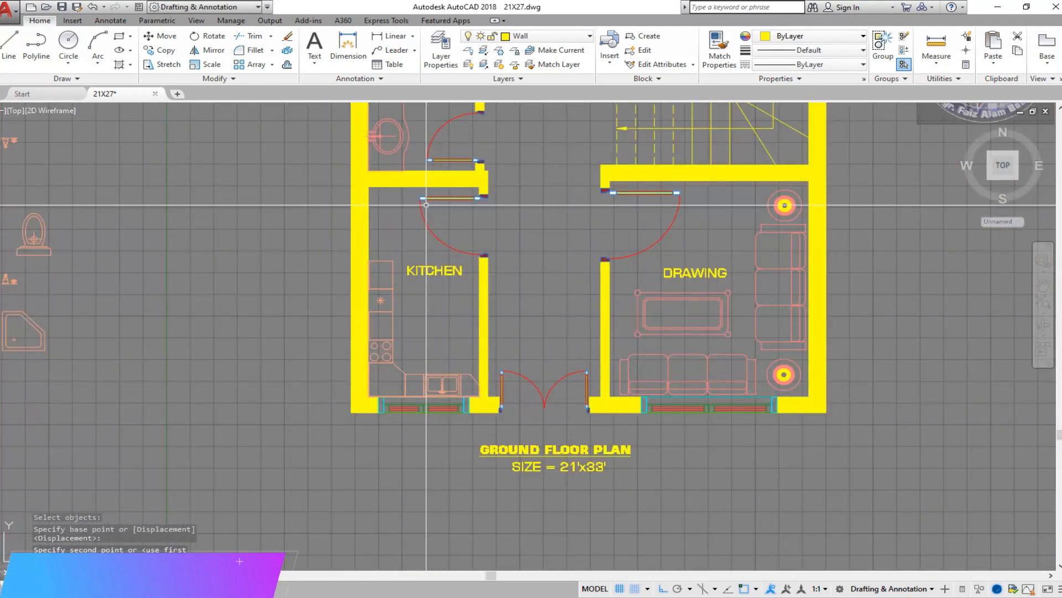
Step: Erase the leftover toilet, tap and corner shower tray blocks beside the plan
scroll(420, 250, up, 3)
scroll(281, 280, down, 4)
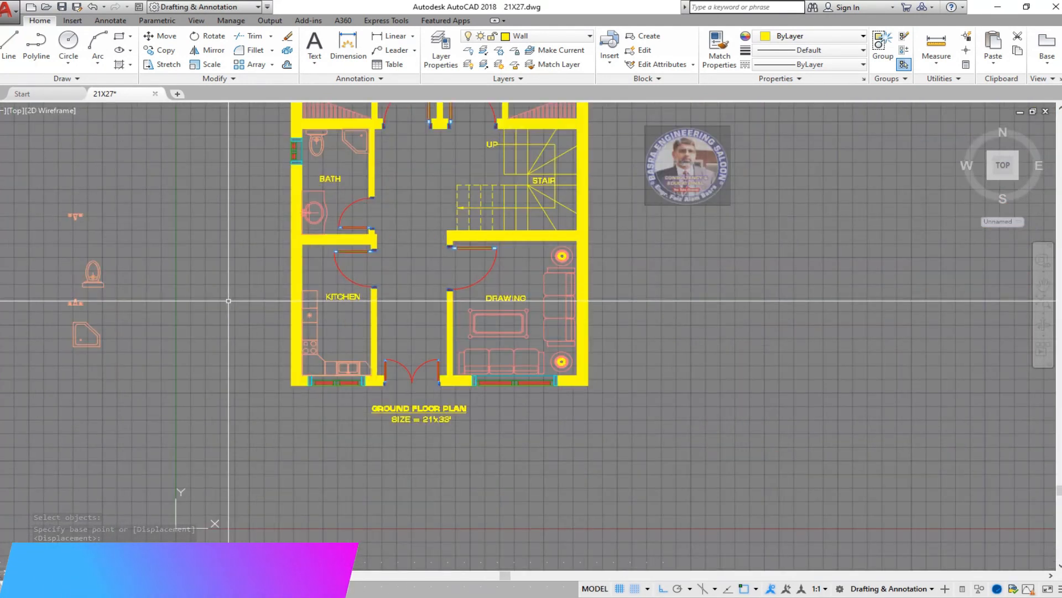
scroll(308, 245, up, 2)
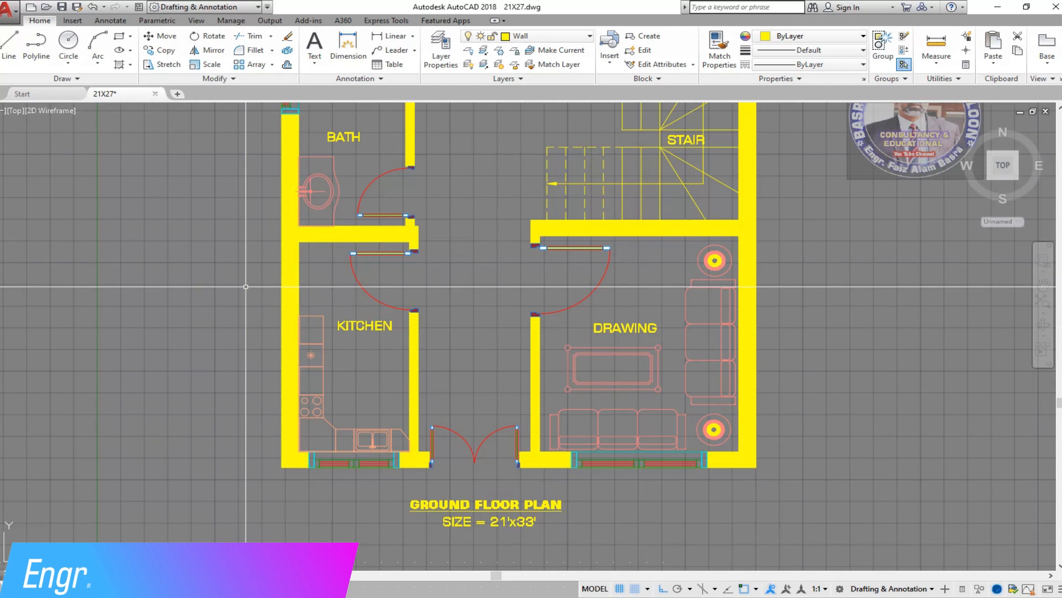
scroll(254, 286, down, 4)
click(285, 392)
click(138, 260)
scroll(437, 375, up, 4)
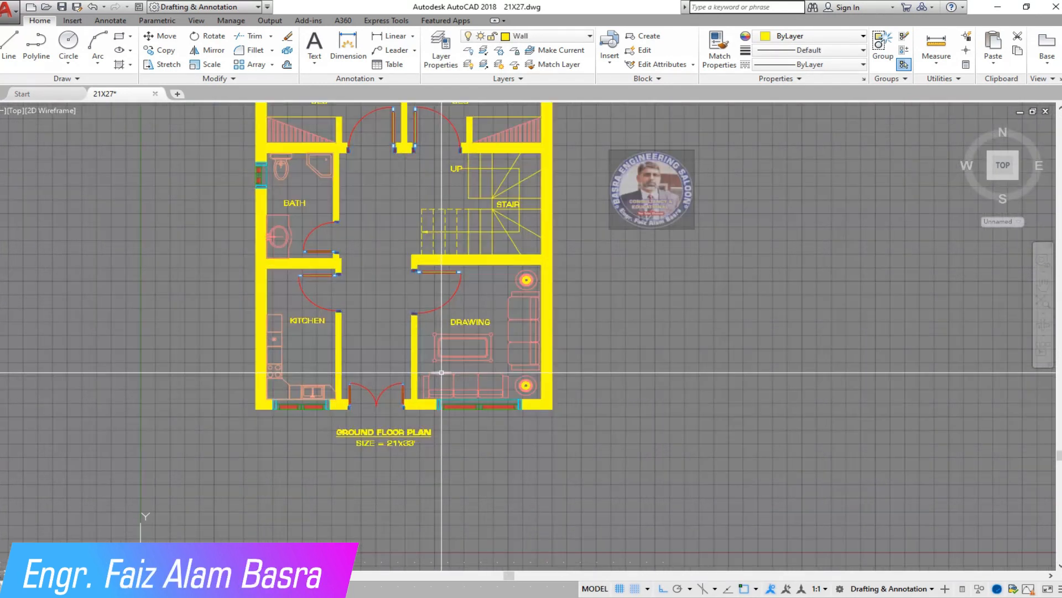
Step: Copy the DRAWING room's sofas, coffee table, round side tables and label to the empty area beside the plan's BATH room
scroll(576, 377, down, 2)
scroll(528, 318, up, 2)
scroll(559, 365, down, 2)
scroll(507, 381, up, 2)
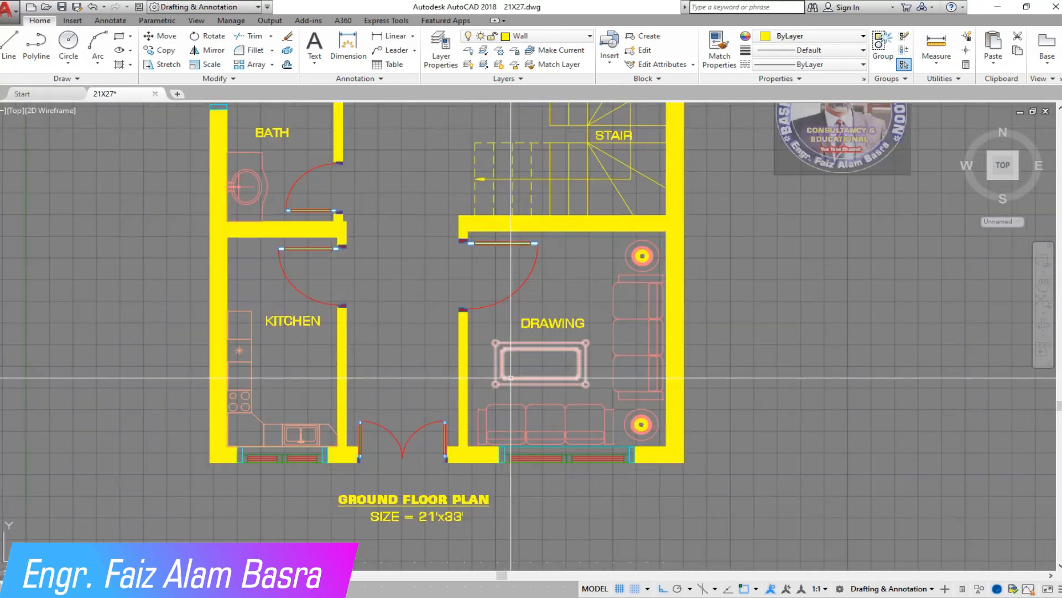
click(492, 235)
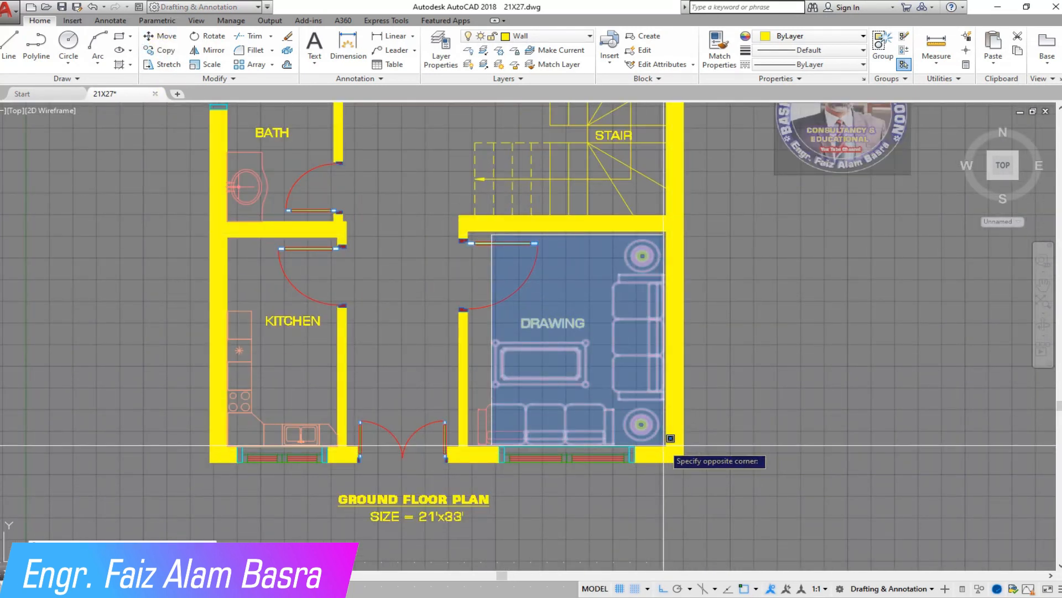
click(708, 432)
scroll(475, 404, up, 3)
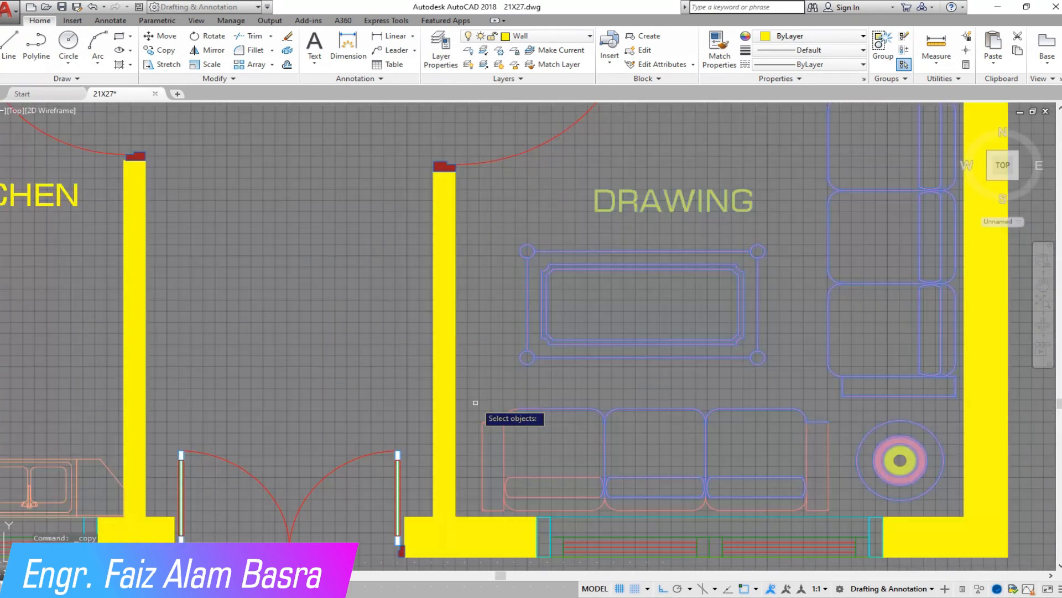
click(469, 383)
click(854, 513)
key(Return)
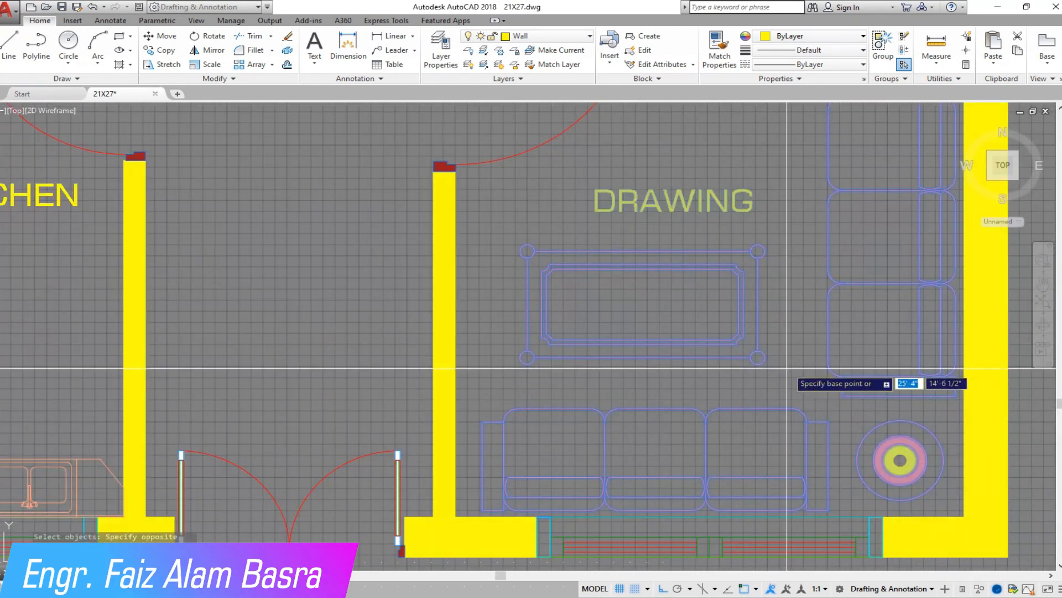
scroll(886, 442, down, 4)
scroll(749, 389, down, 2)
click(663, 588)
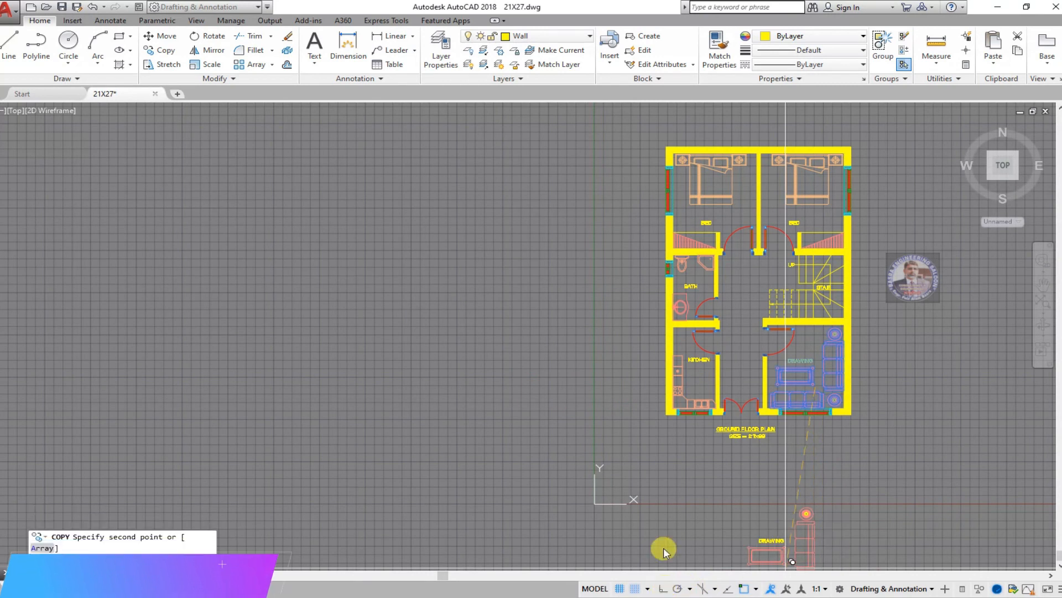
scroll(705, 283, up, 4)
scroll(410, 344, down, 3)
scroll(588, 325, up, 5)
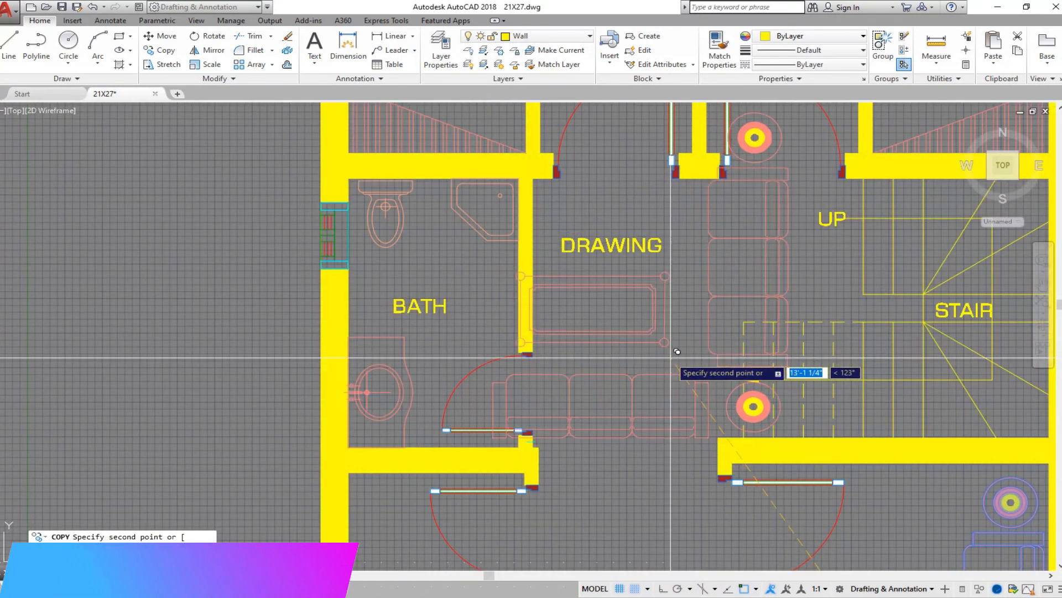
scroll(719, 351, down, 2)
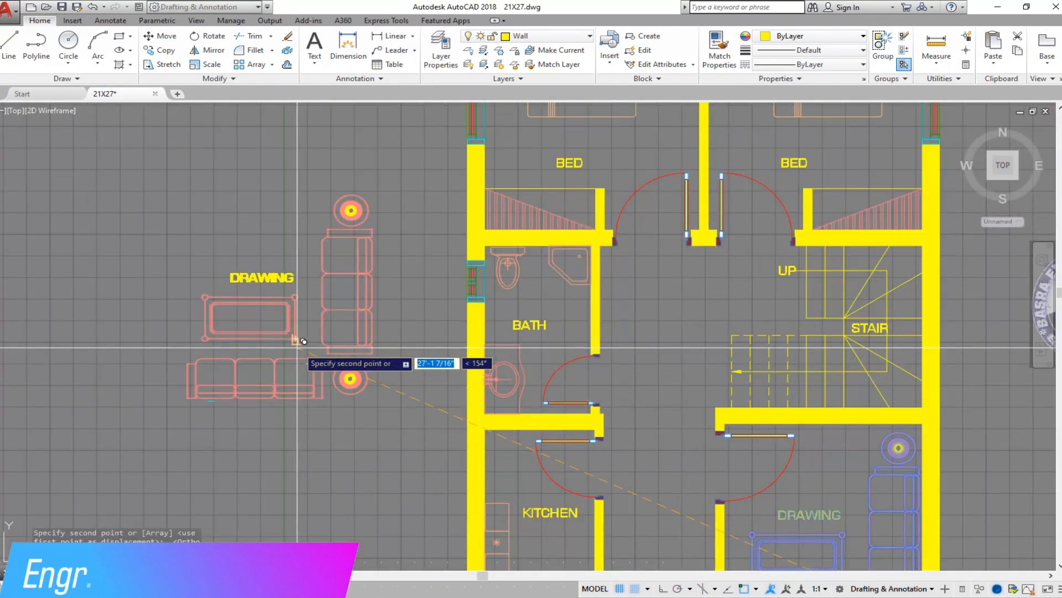
click(303, 344)
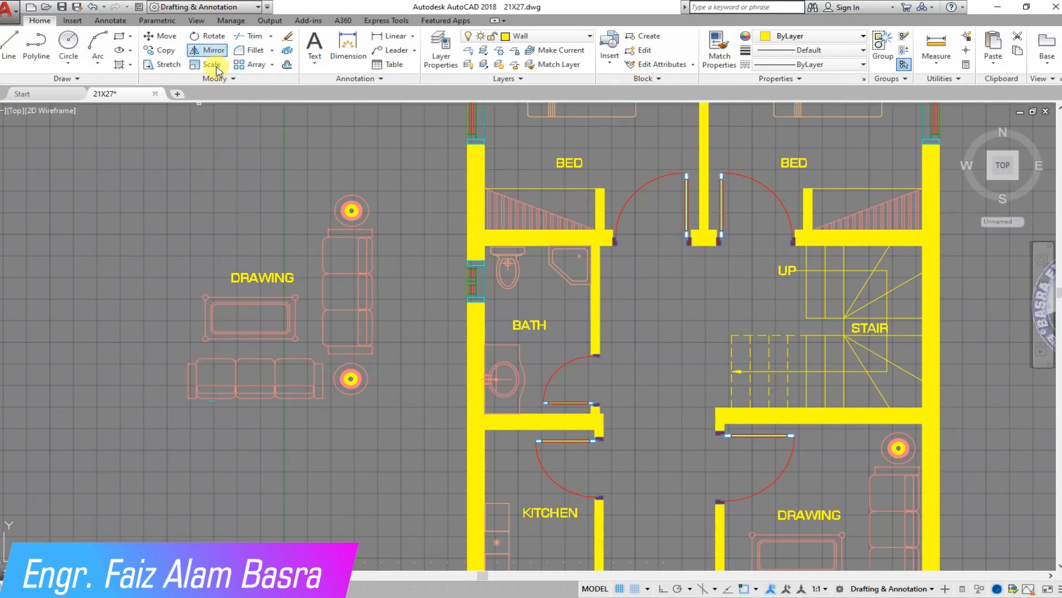
click(375, 419)
click(147, 355)
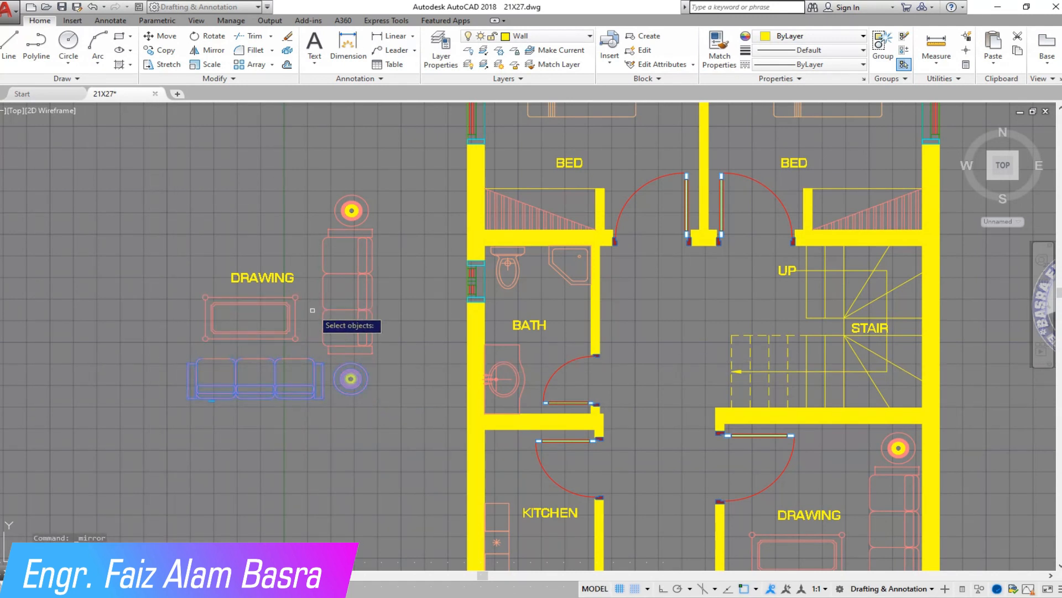
click(334, 413)
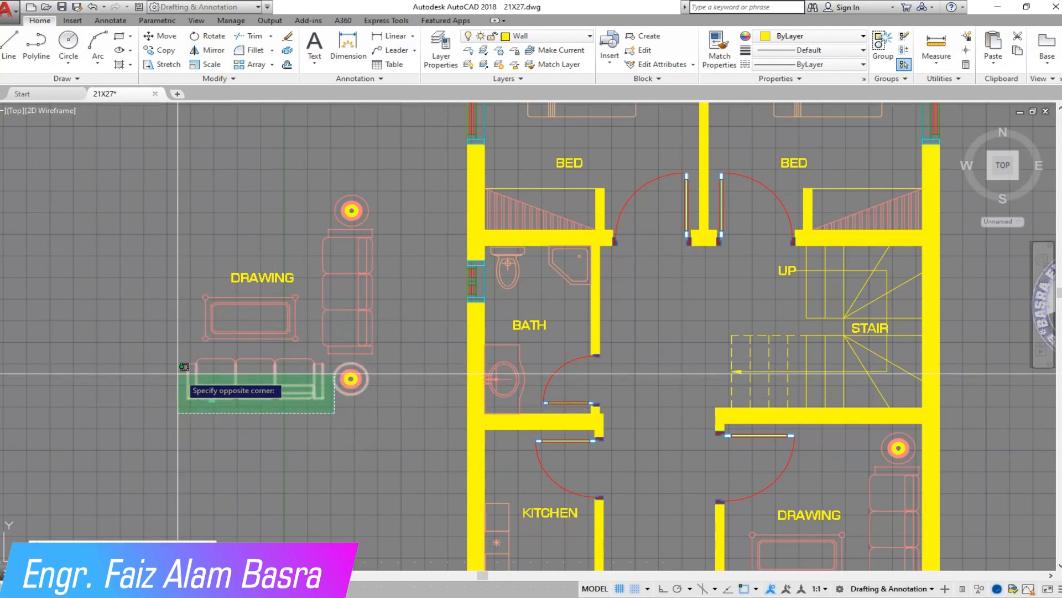
click(135, 363)
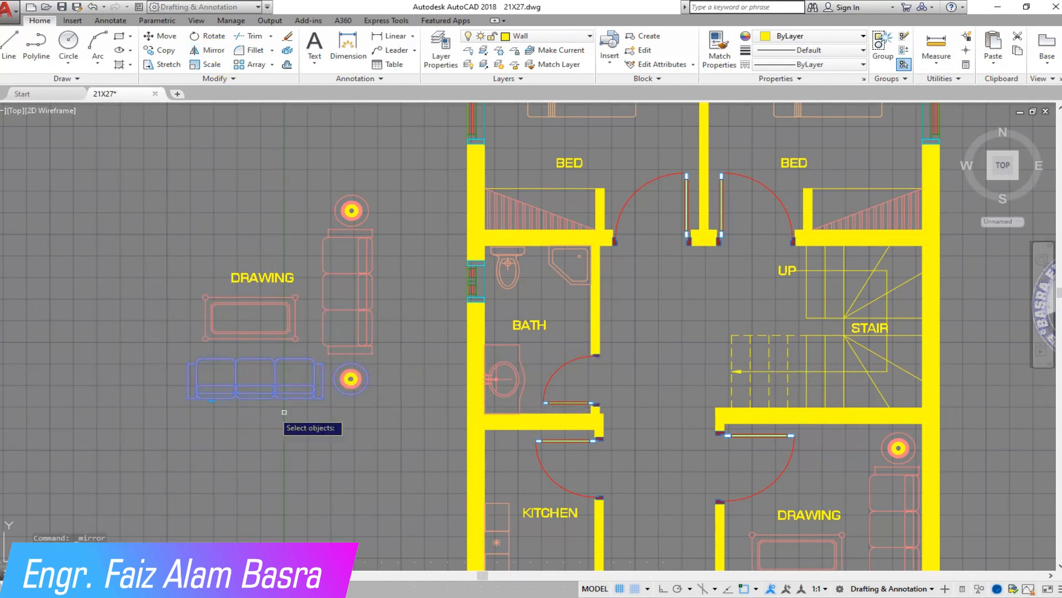
click(311, 290)
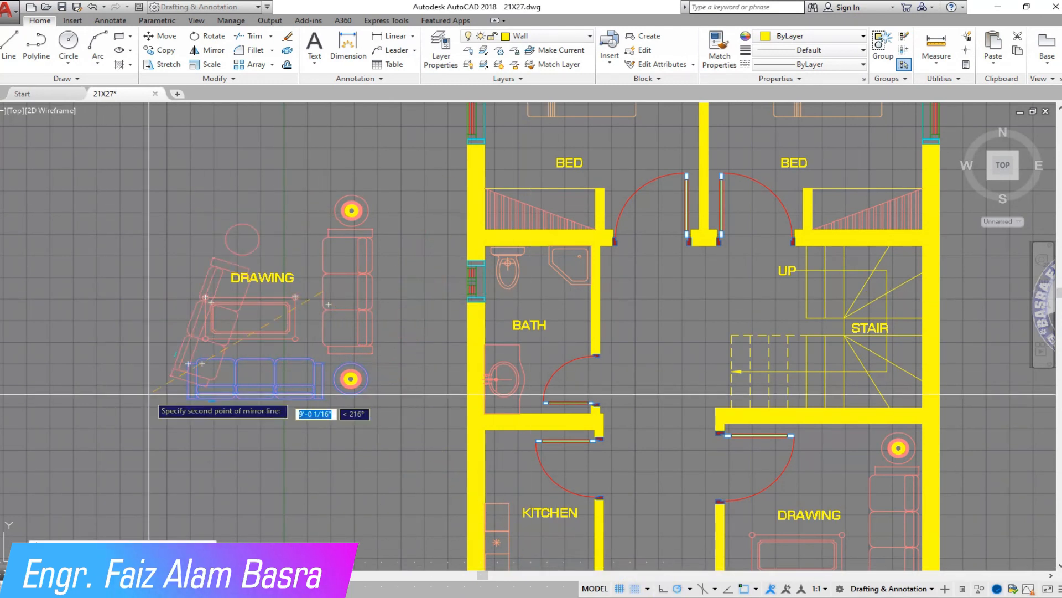
click(663, 589)
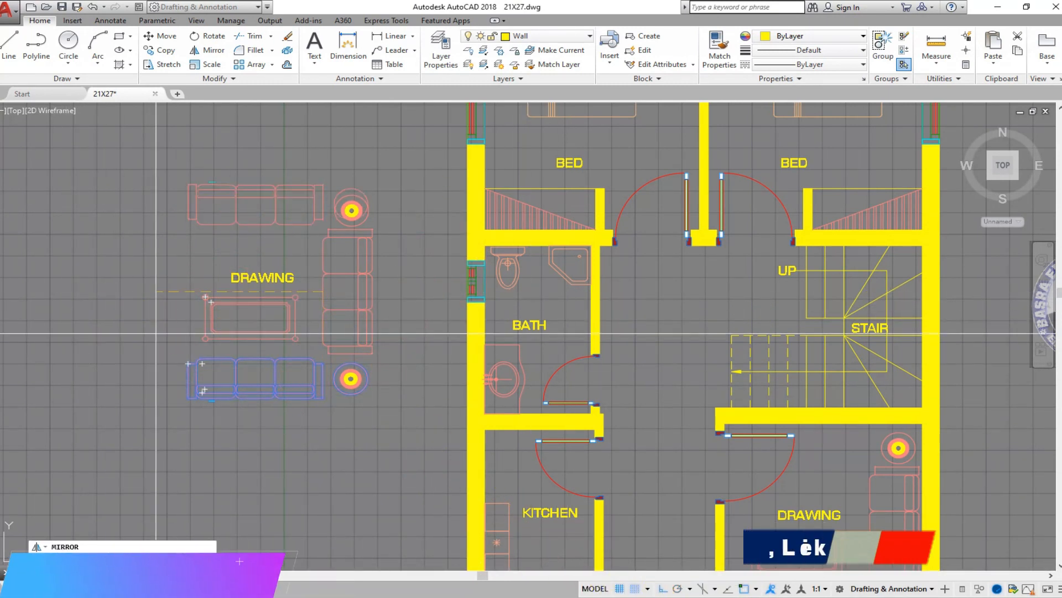
click(128, 298)
key(Escape)
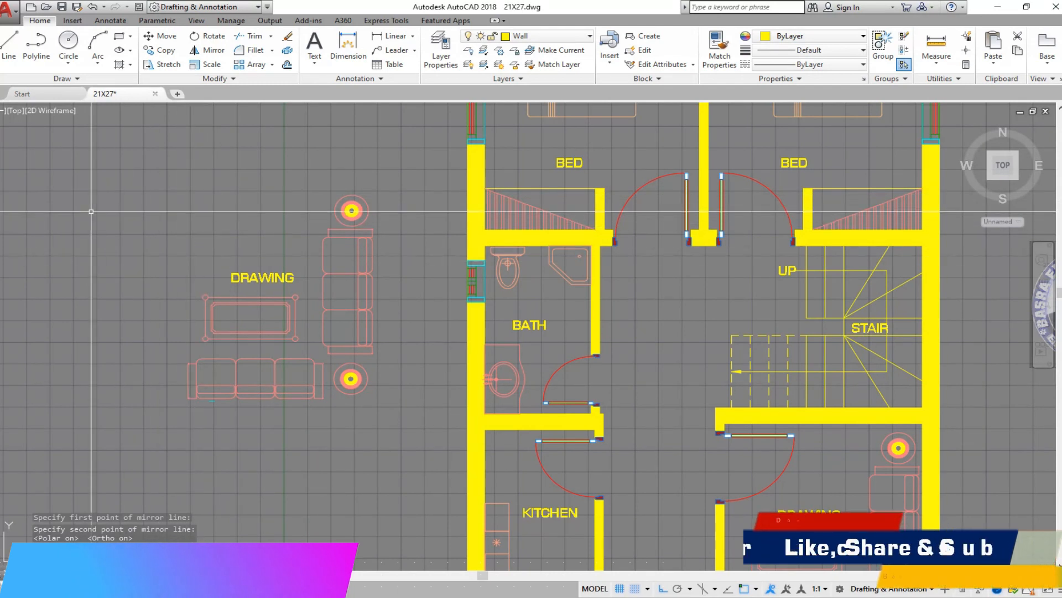
Step: Mirror the copied set's lower three-seat sofa about the middle of the side sofa to the opposite side, keeping the original
click(169, 351)
click(334, 425)
click(323, 289)
click(134, 276)
key(Return)
scroll(200, 142, up, 6)
scroll(218, 173, down, 6)
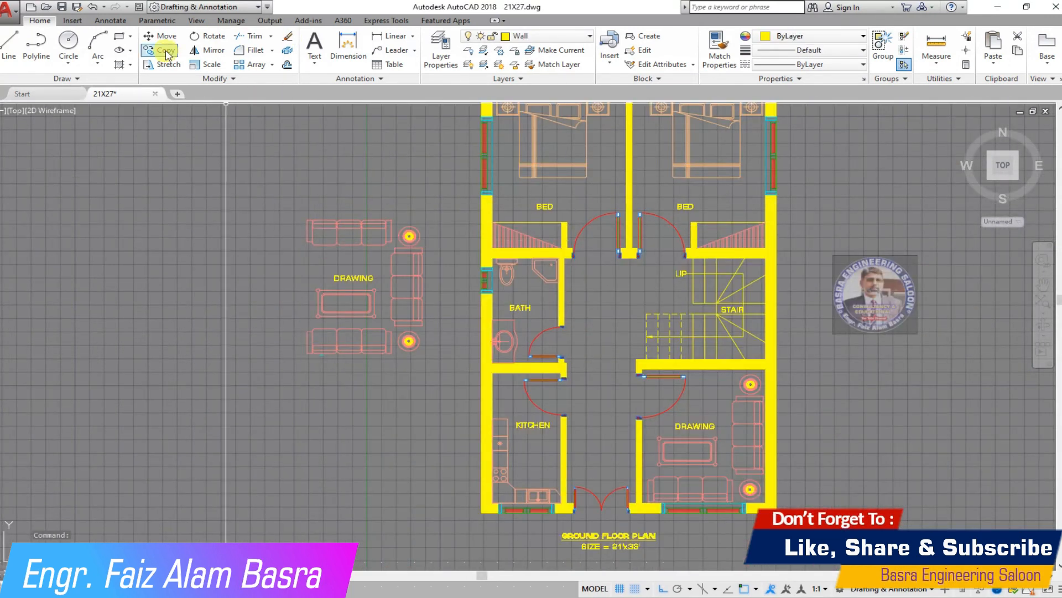
click(291, 186)
key(Return)
click(306, 274)
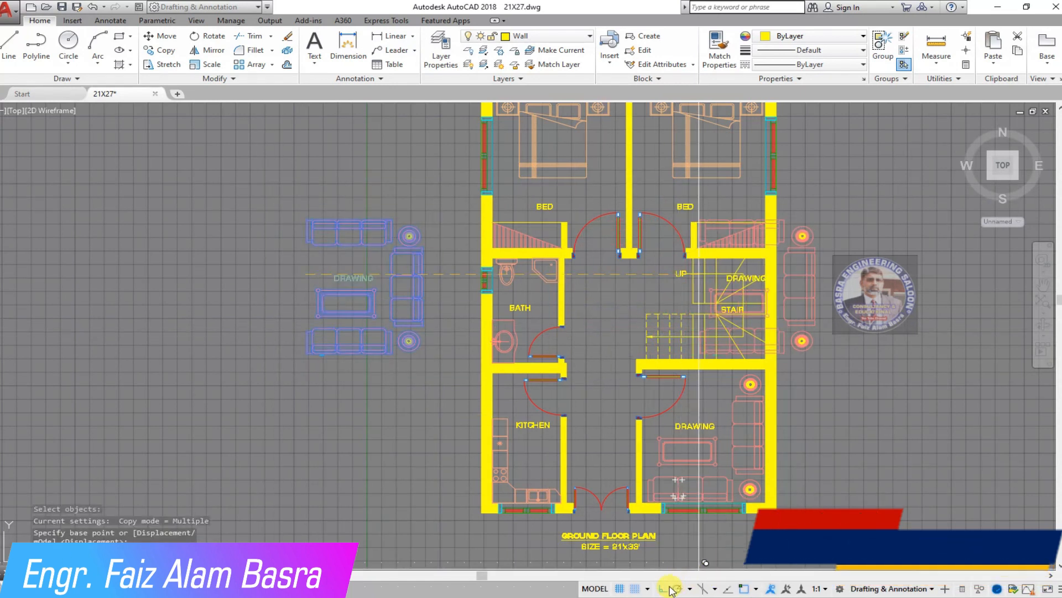
scroll(673, 303, up, 4)
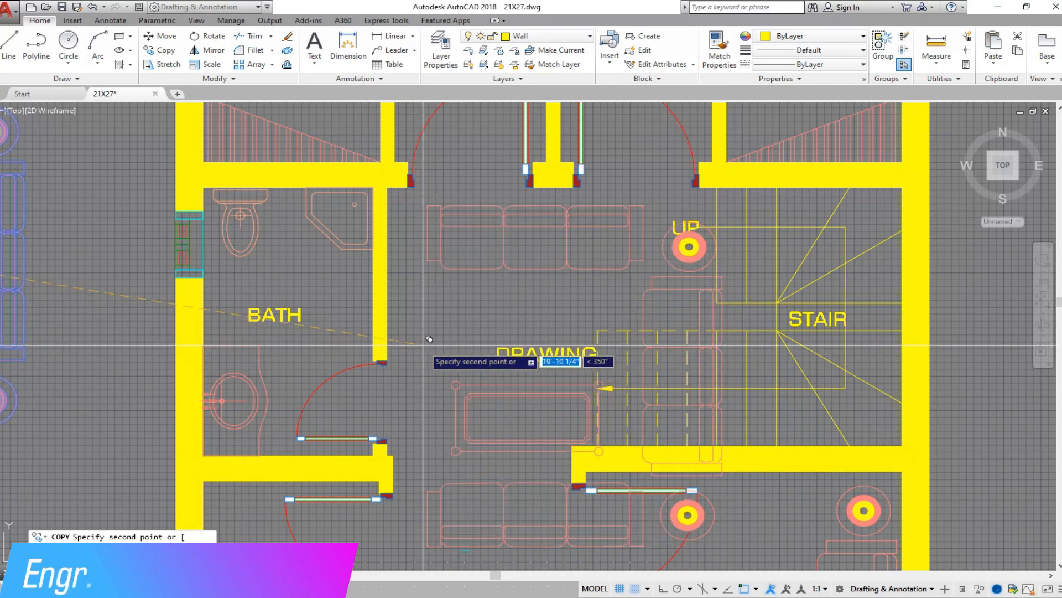
scroll(410, 344, down, 5)
scroll(166, 343, up, 2)
scroll(287, 222, up, 6)
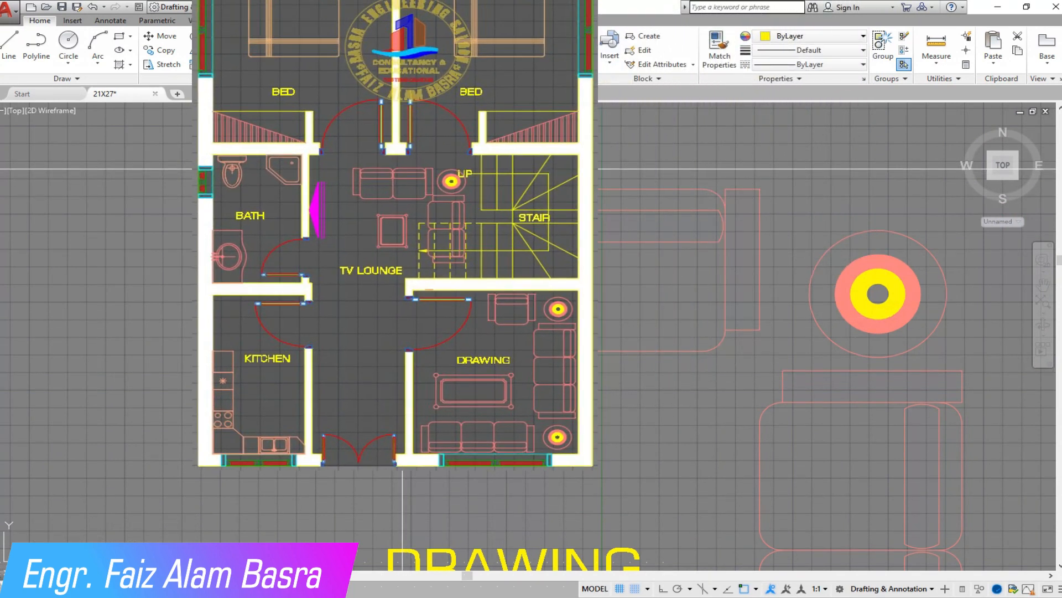
scroll(591, 401, down, 3)
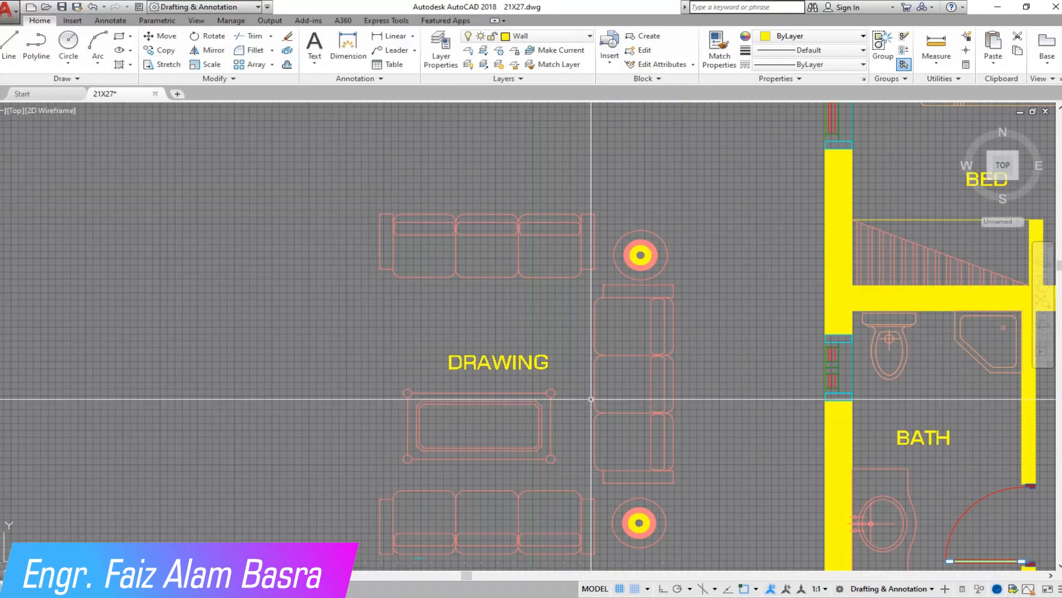
key(Escape)
Step: Erase the end seat of the copied set's upper three-seat sofa, on the side away from the round side table
scroll(468, 233, up, 5)
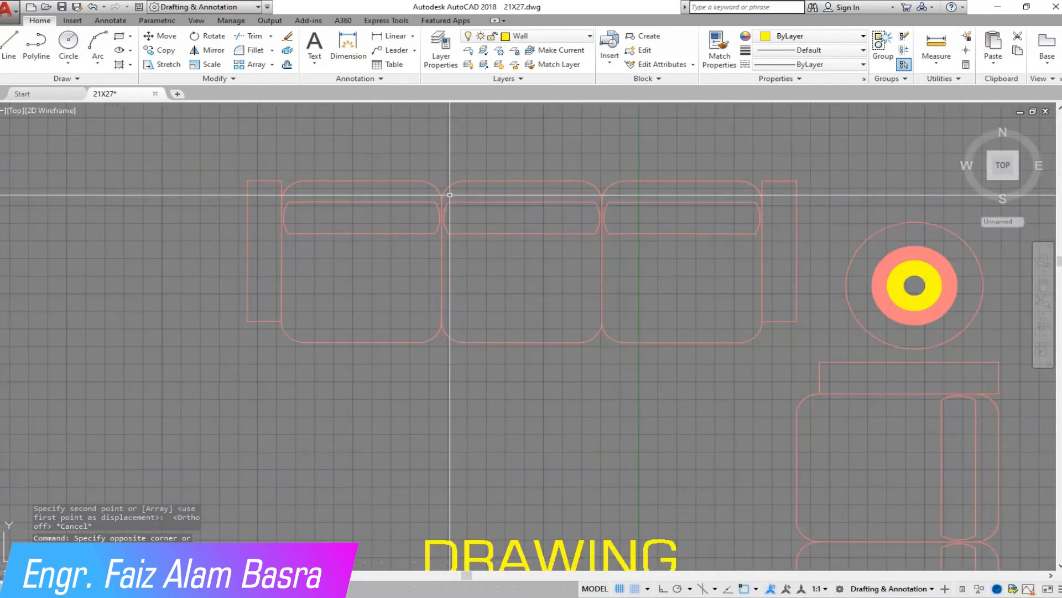
scroll(284, 165, up, 2)
scroll(470, 225, down, 1)
click(534, 334)
click(419, 165)
click(471, 179)
click(604, 324)
key(Delete)
click(599, 496)
click(371, 462)
key(Delete)
click(339, 178)
click(418, 297)
key(Delete)
Step: Move the detached armrest sideways against the remaining two seats of the upper sofa
click(429, 465)
click(312, 239)
key(Return)
click(347, 318)
key(F8)
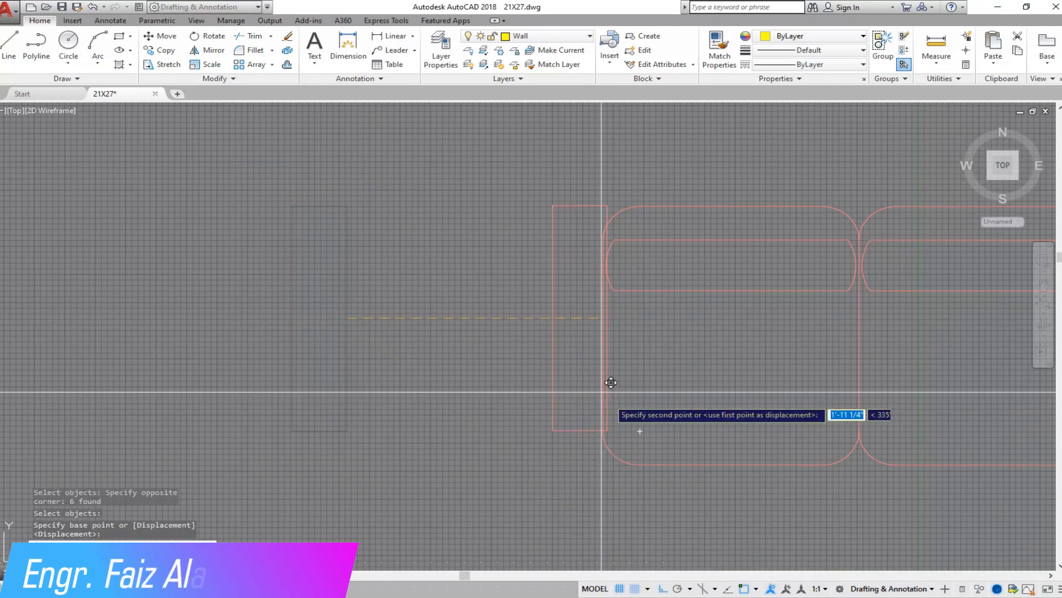
click(603, 318)
scroll(435, 196, down, 5)
scroll(434, 188, down, 3)
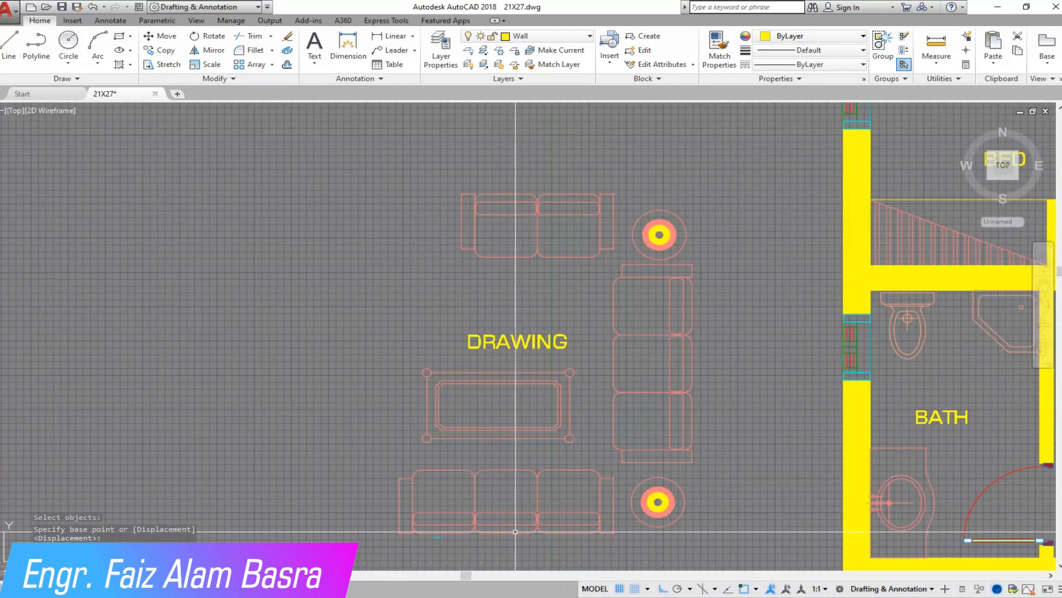
Step: Erase the three-seat sofa below the coffee table in the copied set
scroll(559, 307, down, 2)
scroll(569, 312, up, 2)
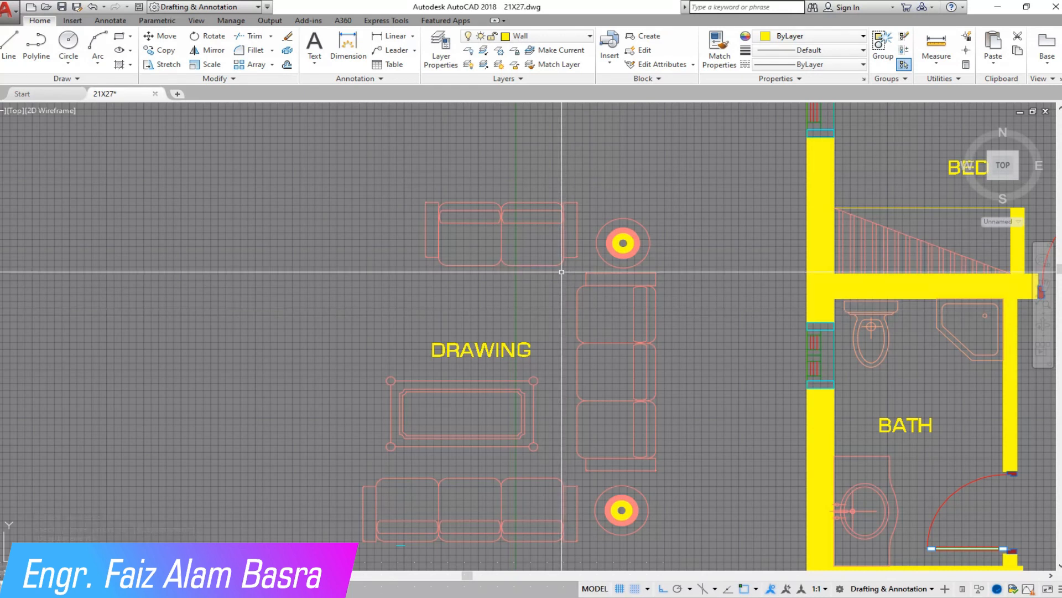
scroll(562, 272, down, 2)
scroll(495, 449, up, 2)
click(376, 362)
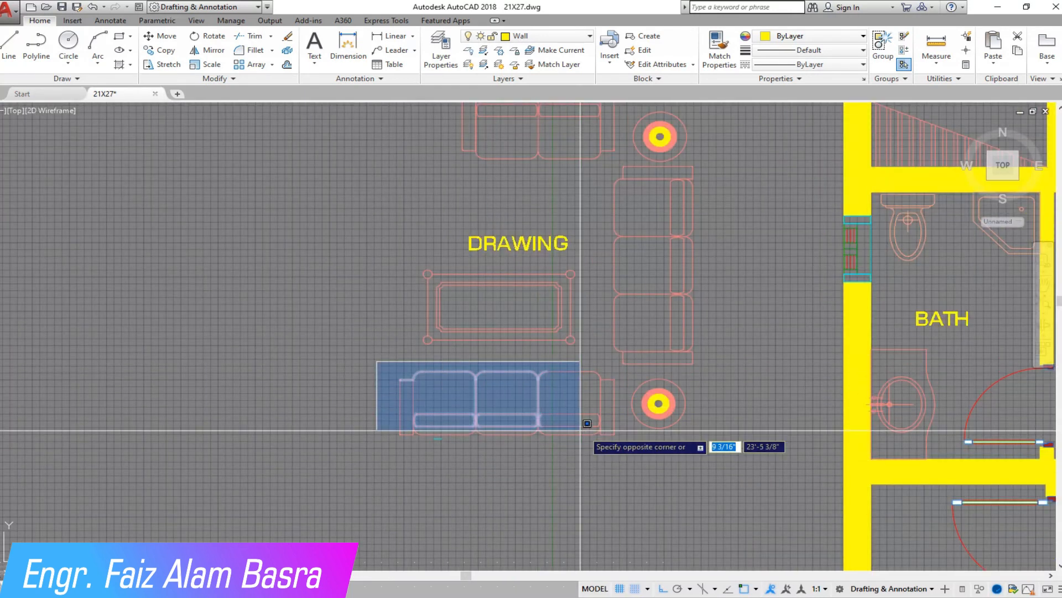
click(621, 452)
click(287, 36)
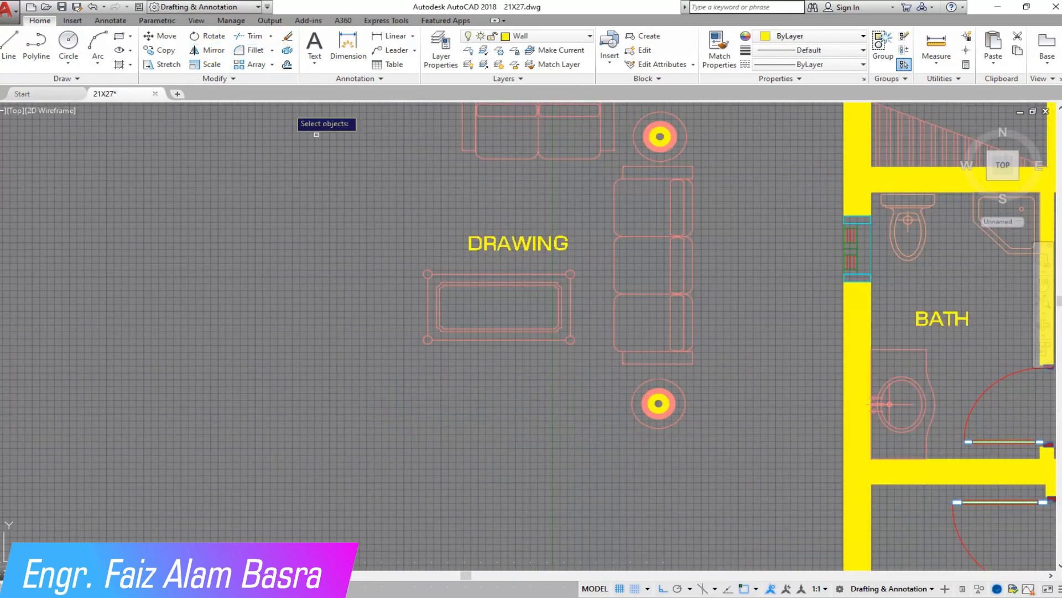
Step: Mirror the upper two-seat sofa about the middle of the side sofa to below the coffee table, keeping the original
scroll(498, 238, down, 2)
scroll(408, 182, up, 4)
click(397, 181)
click(678, 320)
scroll(653, 343, down, 4)
click(615, 362)
click(417, 360)
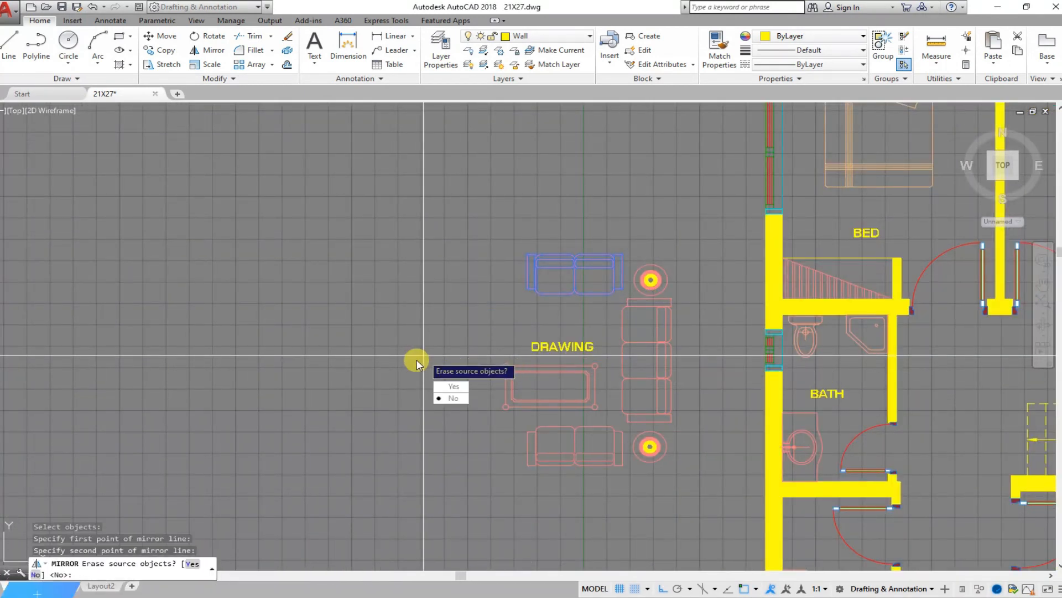
click(451, 399)
scroll(563, 354, up, 2)
scroll(564, 343, down, 2)
scroll(605, 372, up, 2)
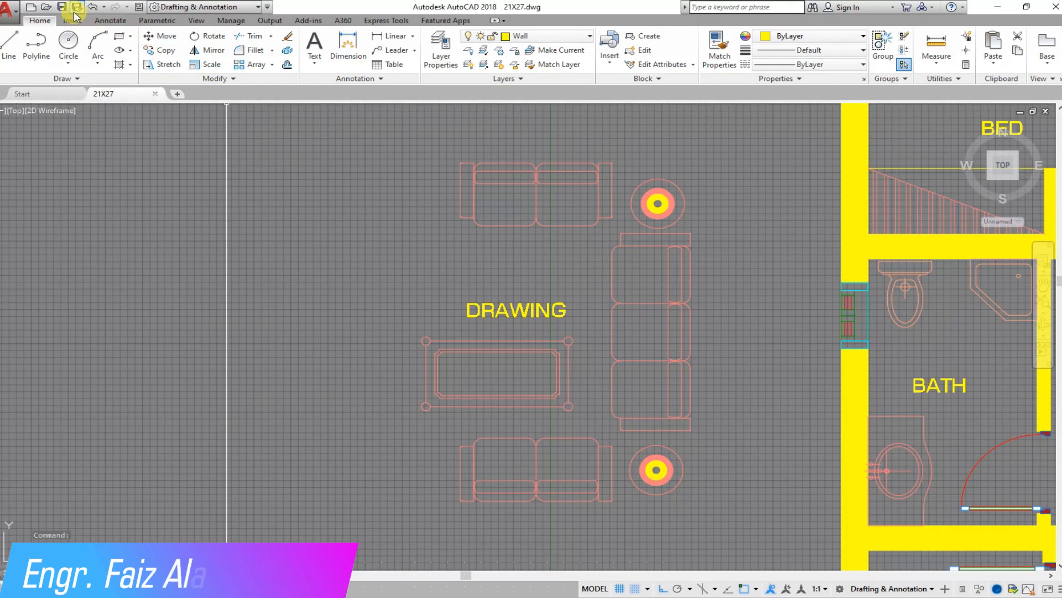
click(396, 597)
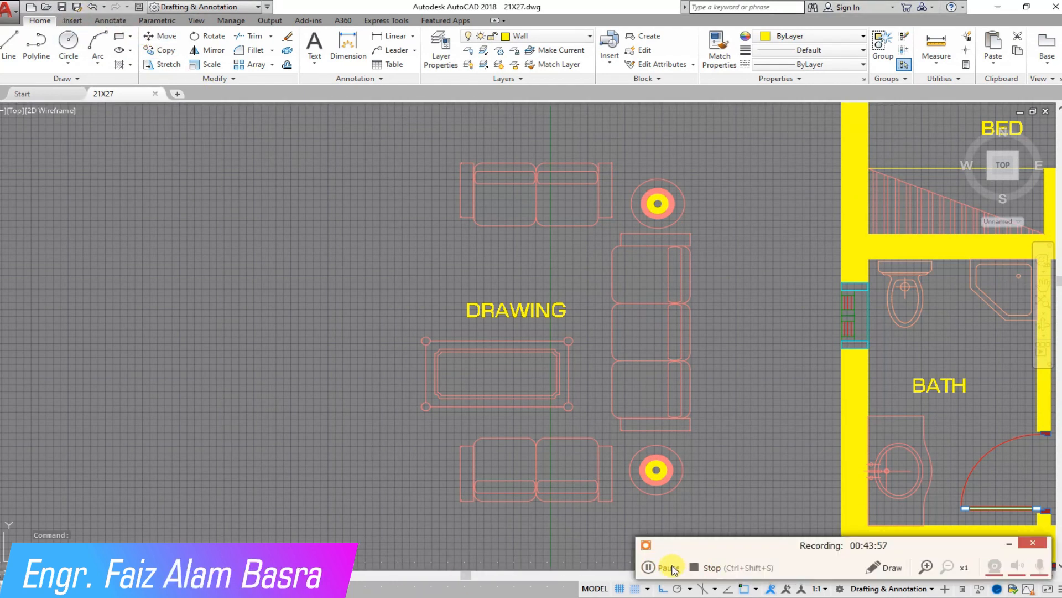
click(1009, 545)
Step: Copy the upper two-seat sofa horizontally into the empty area on the side away from the plan
scroll(496, 325, down, 6)
scroll(551, 345, up, 6)
scroll(474, 347, up, 2)
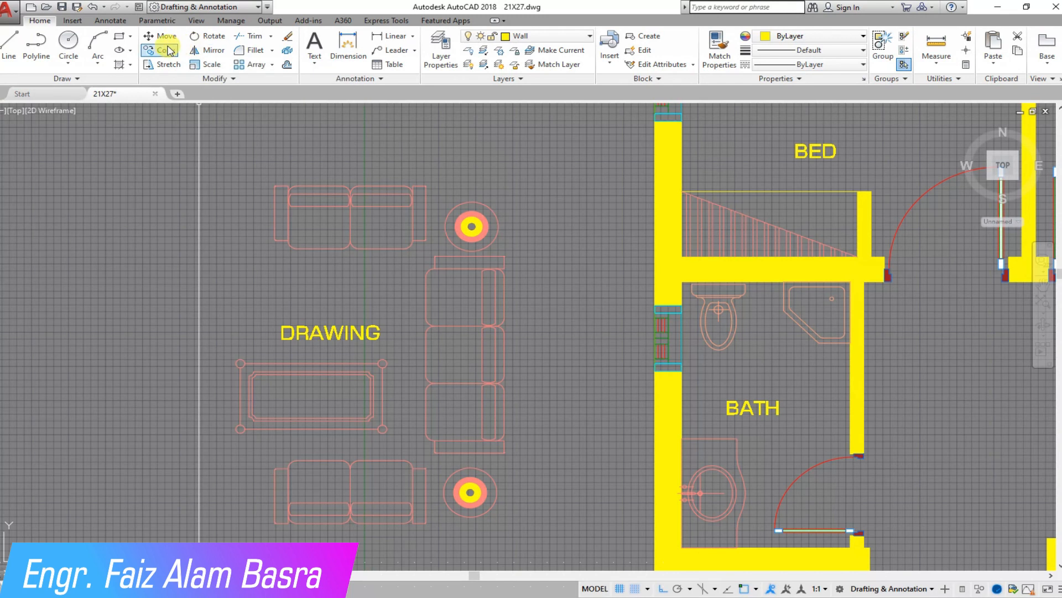
click(436, 249)
click(235, 132)
click(405, 264)
click(226, 164)
key(Return)
click(369, 163)
click(114, 164)
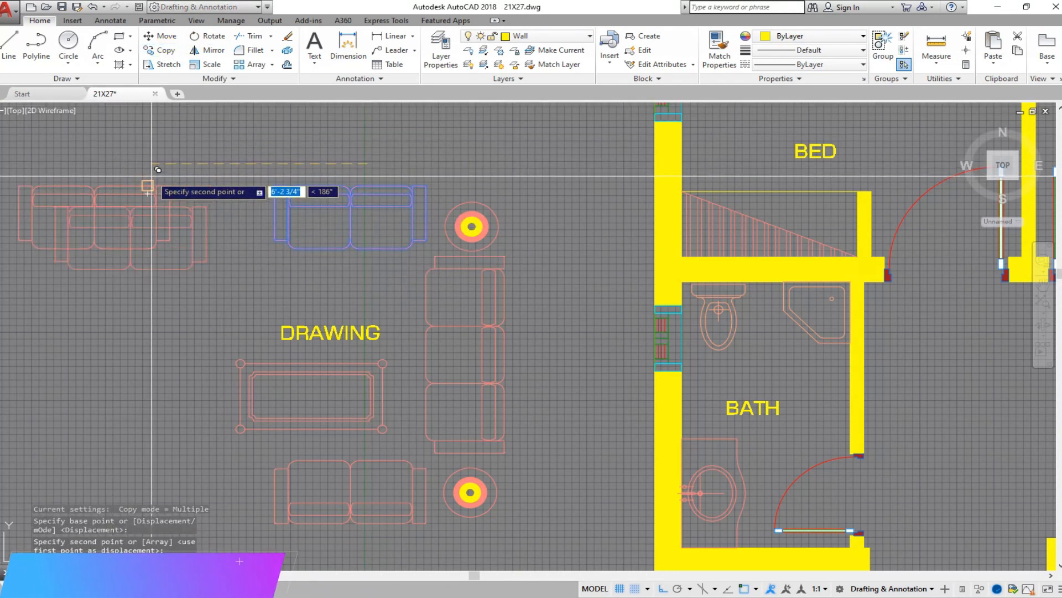
key(Escape)
scroll(290, 179, down, 5)
scroll(197, 167, up, 5)
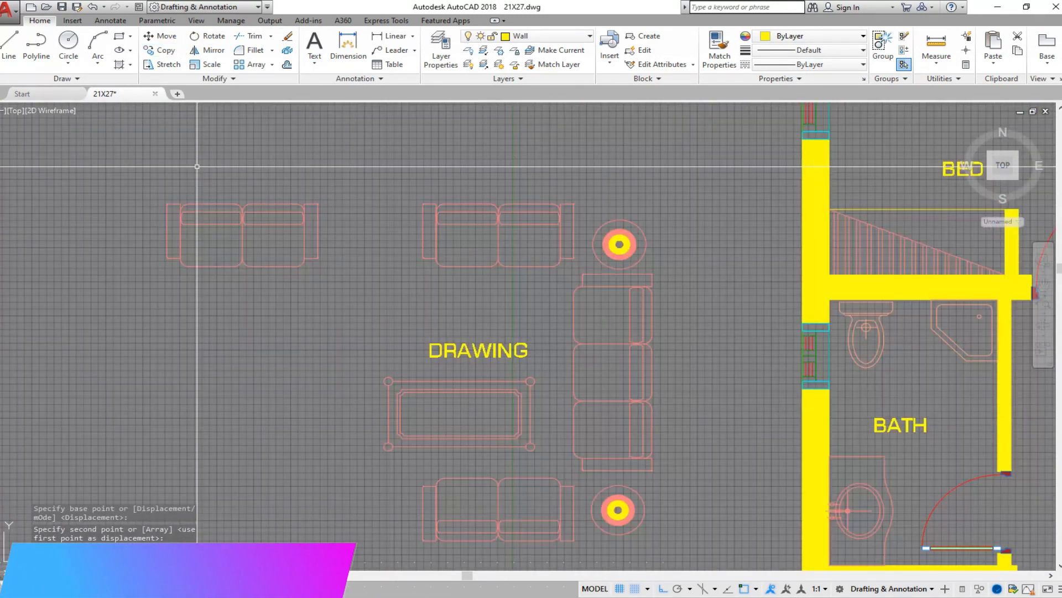
Step: Rotate the new two-seat sofa copy 90° so it stands vertically with its back away from the plan
click(209, 40)
click(355, 301)
click(185, 208)
key(Return)
click(211, 267)
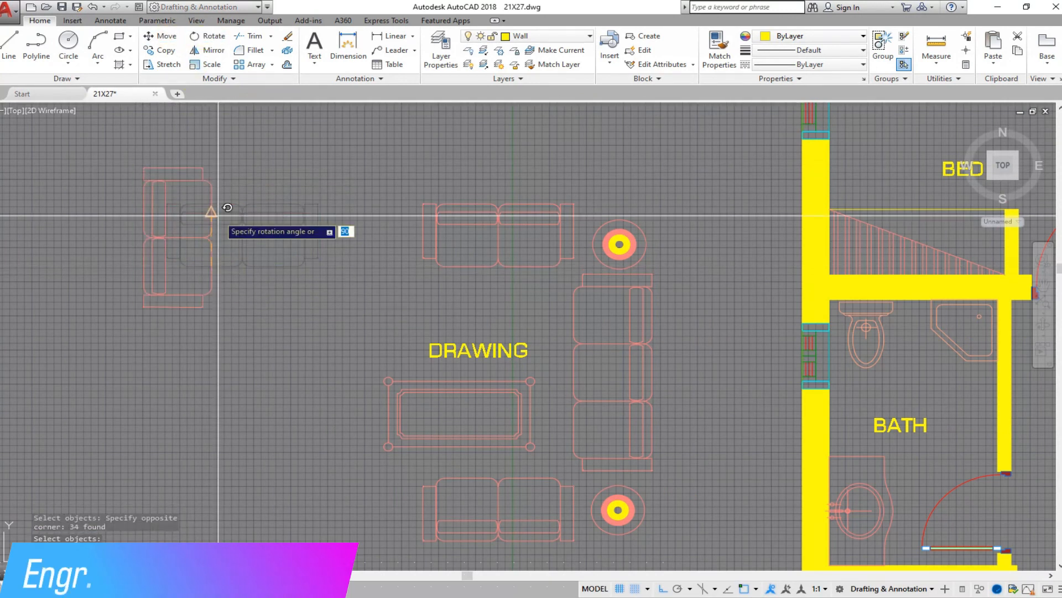
click(222, 152)
scroll(235, 217, down, 2)
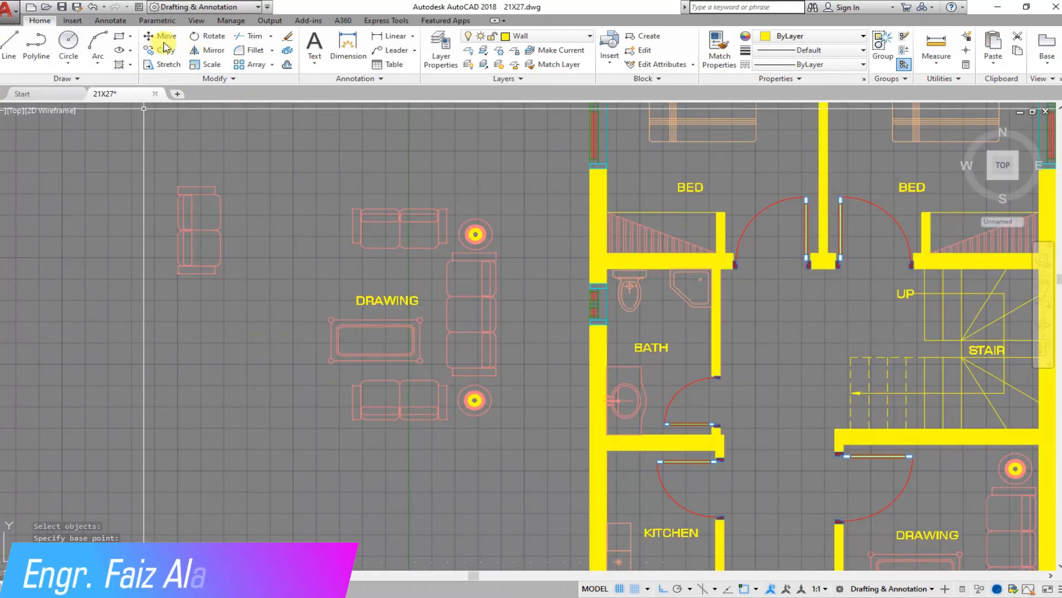
Step: Move the rotated two-seat sofa beside the short end of the coffee table
click(169, 180)
key(Return)
click(221, 248)
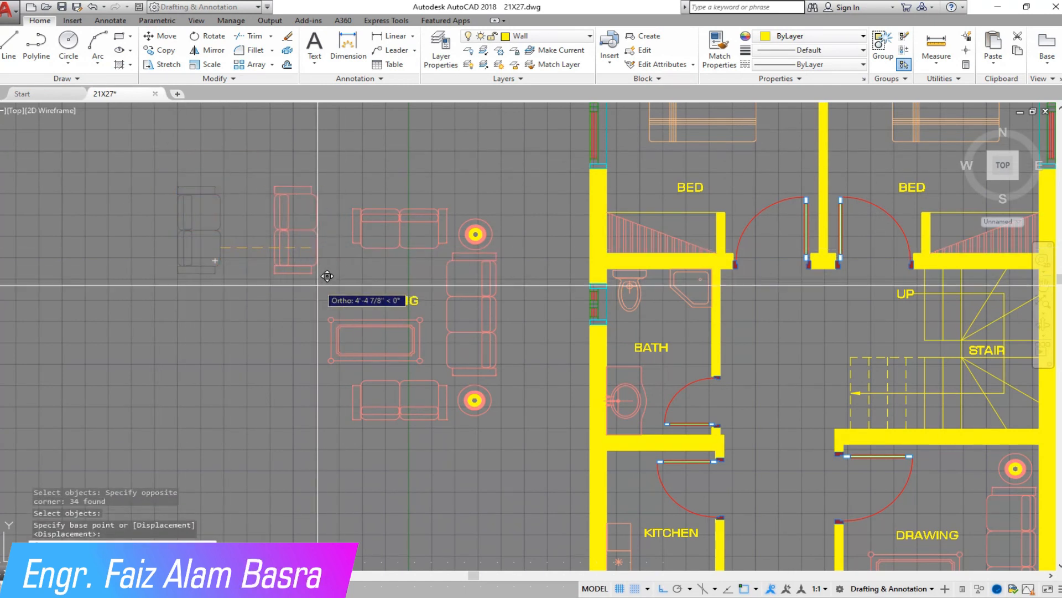
scroll(360, 354, up, 4)
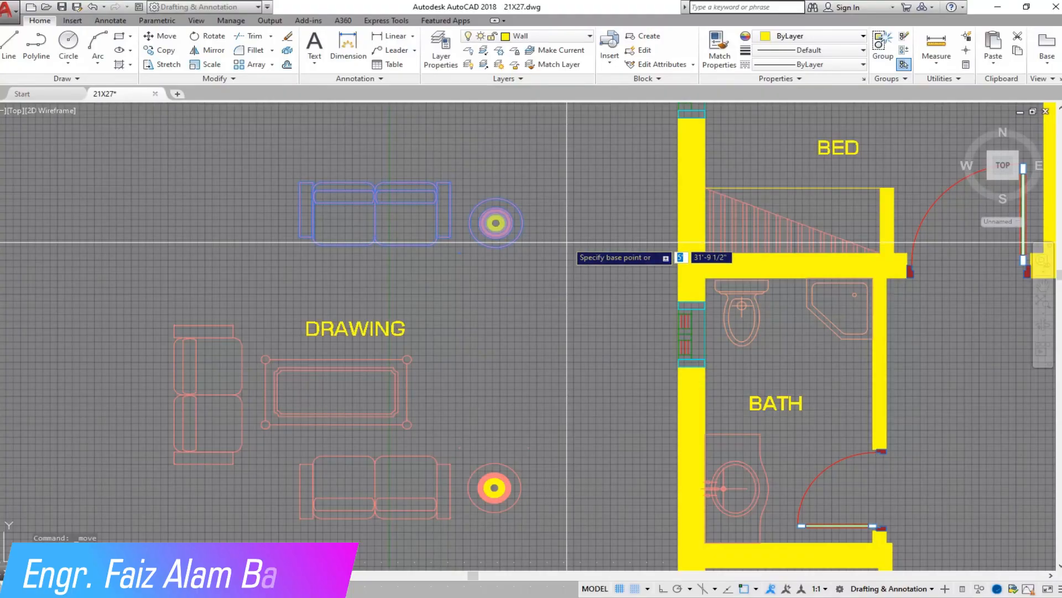
Step: Move the upper two-seat sofa and its round side table diagonally closer to the coffee table and rotated sofa
click(565, 244)
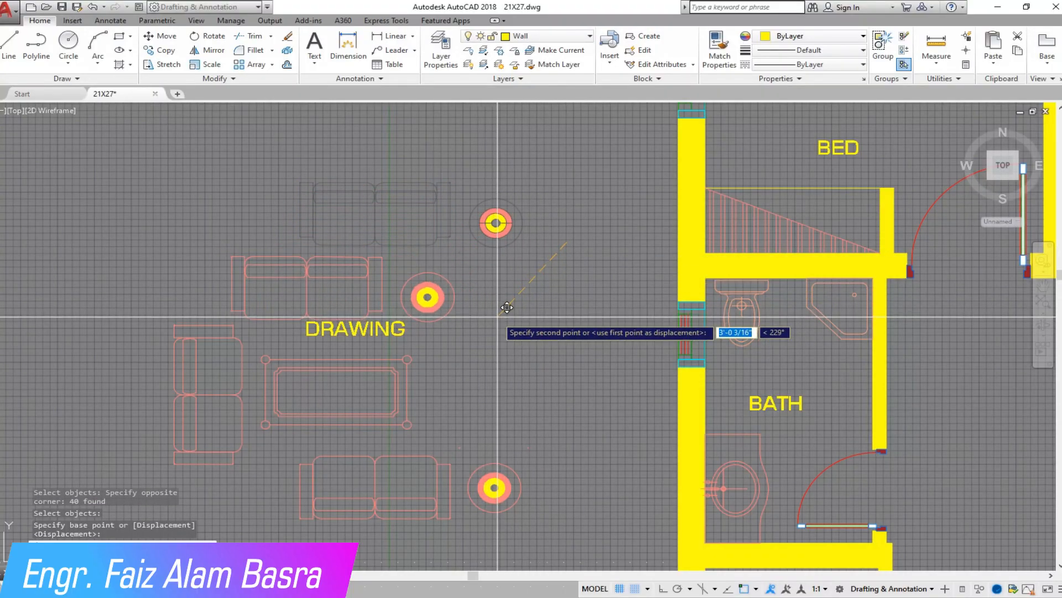
click(497, 317)
scroll(421, 230, down, 3)
scroll(348, 388, up, 3)
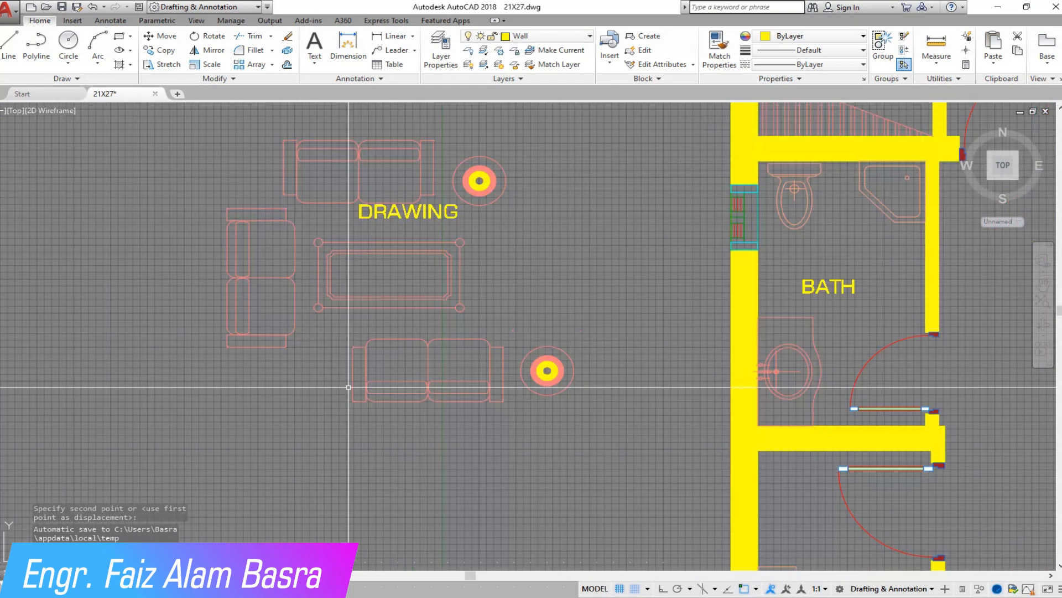
Step: Move the lower two-seat sofa and its round side table sideways toward the rotated sofa
click(177, 42)
click(608, 454)
click(379, 344)
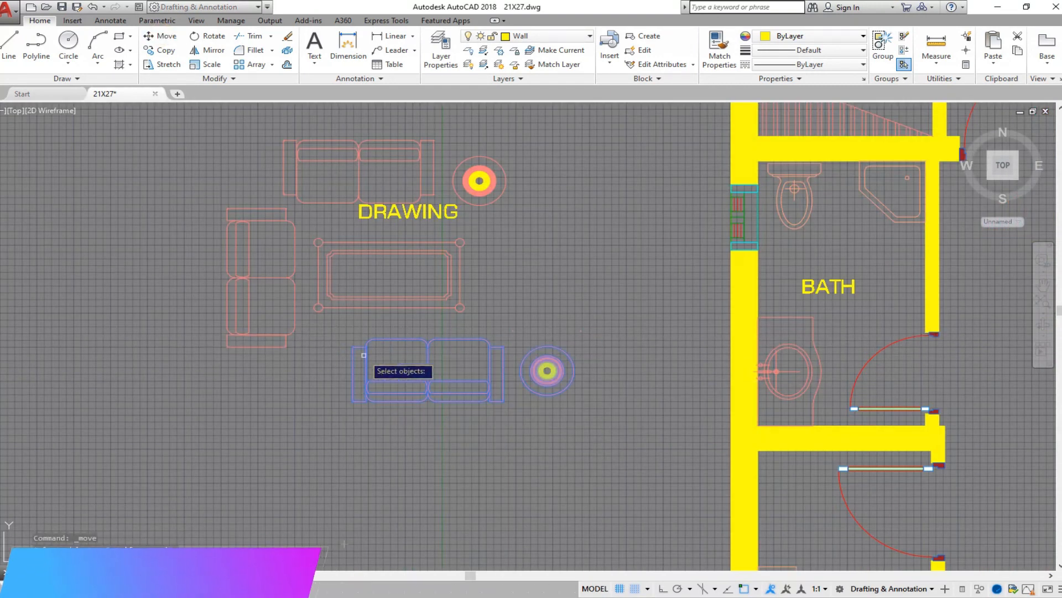
key(Return)
click(573, 457)
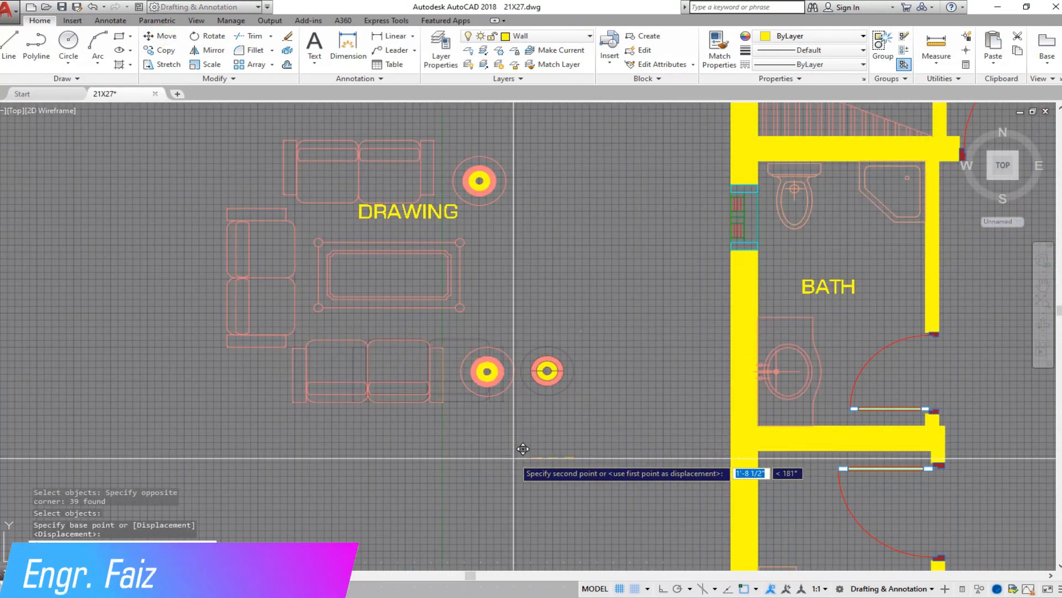
click(523, 445)
Step: Move the upper two-seat sofa, its round side table and the DRAWING label slightly down toward the coffee table
scroll(269, 124, up, 2)
click(177, 37)
click(712, 301)
click(315, 118)
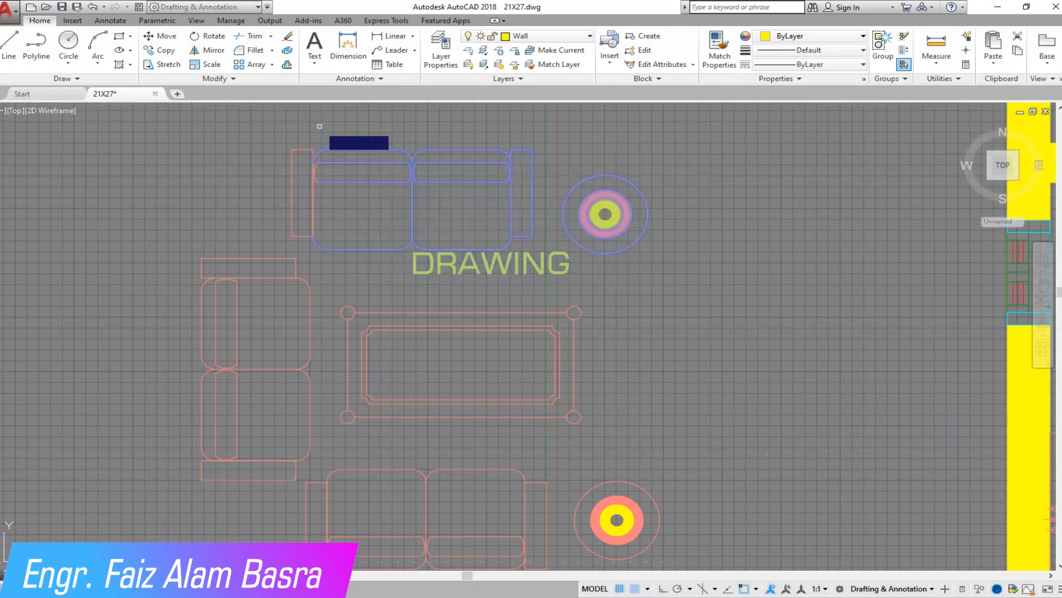
click(280, 199)
click(352, 244)
right_click(364, 211)
click(364, 213)
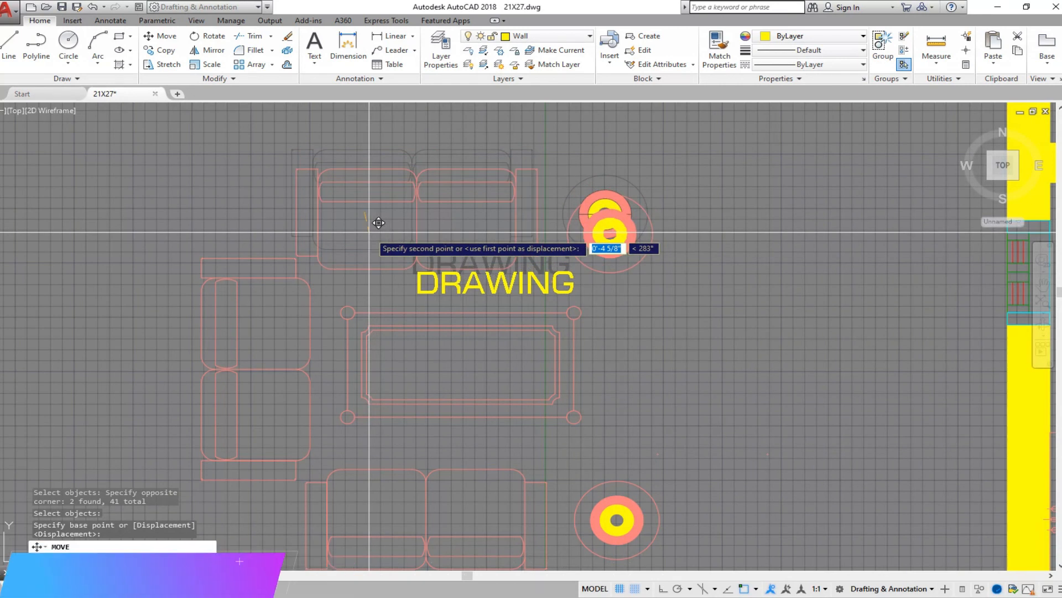
click(369, 231)
scroll(371, 232, down, 3)
scroll(351, 374, up, 5)
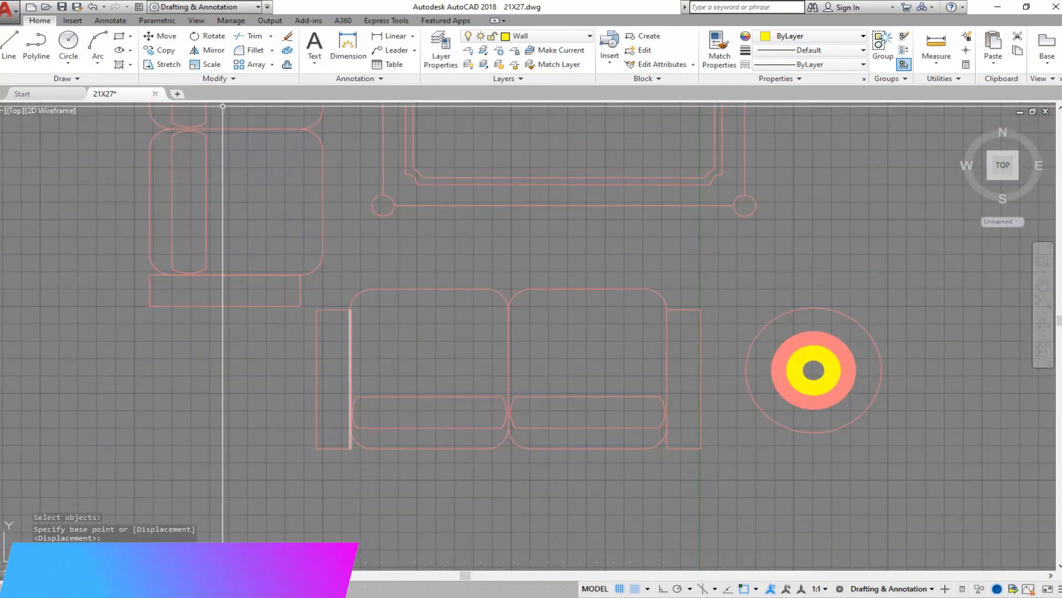
click(167, 37)
click(878, 482)
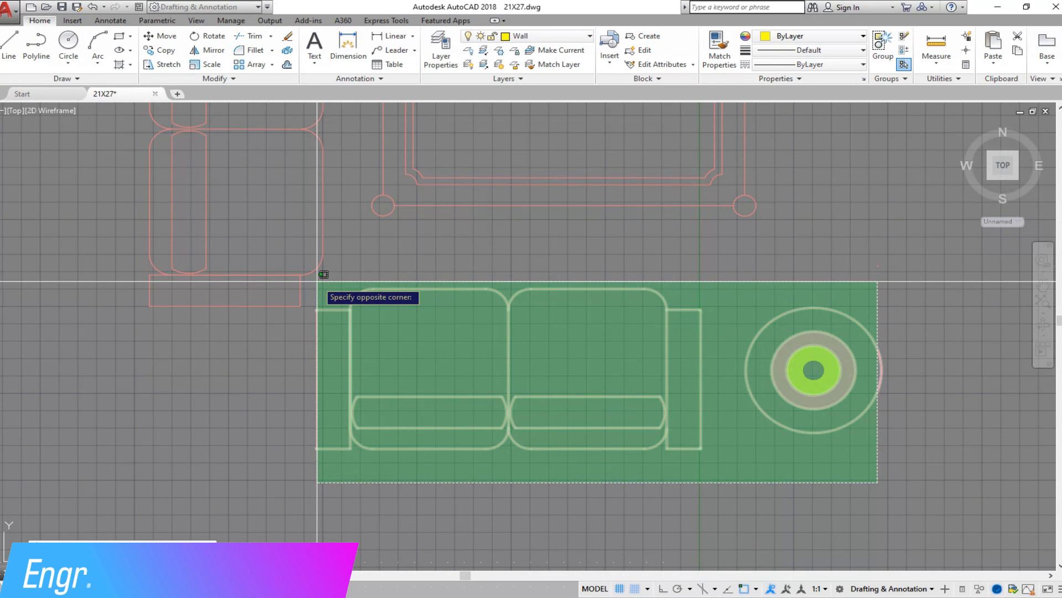
click(317, 282)
key(Return)
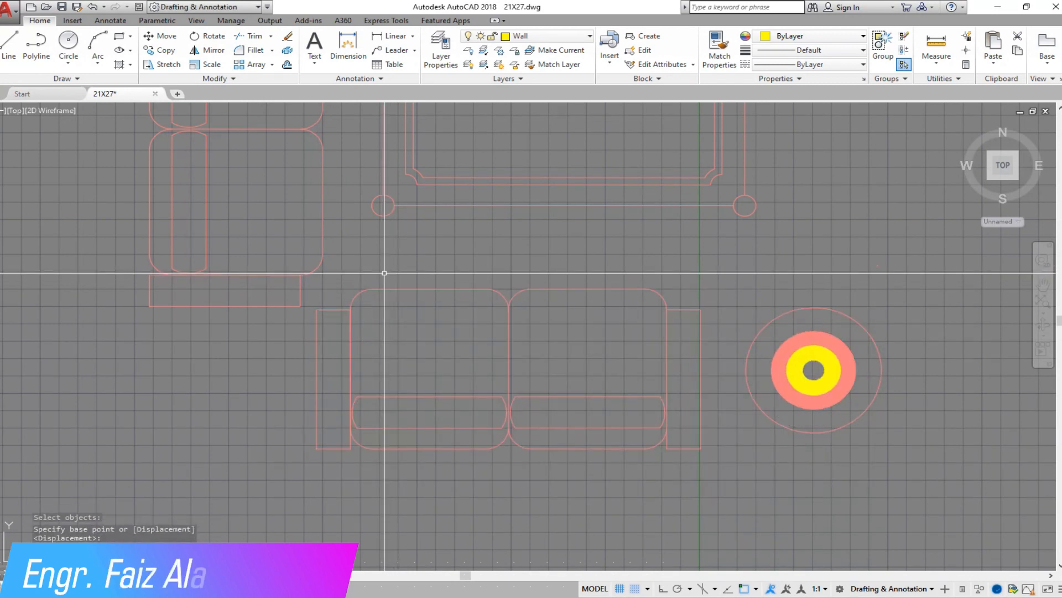
Step: Move the lower two-seat sofa and its round side table about 2 inches sideways, in line with the upper sofa
click(166, 36)
click(759, 486)
click(310, 285)
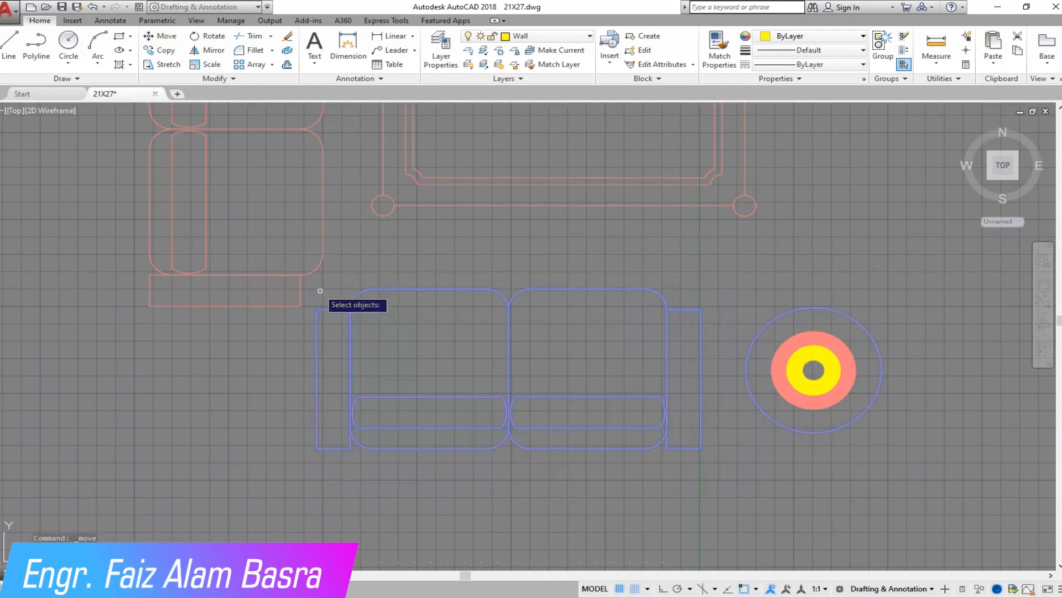
key(Return)
click(809, 283)
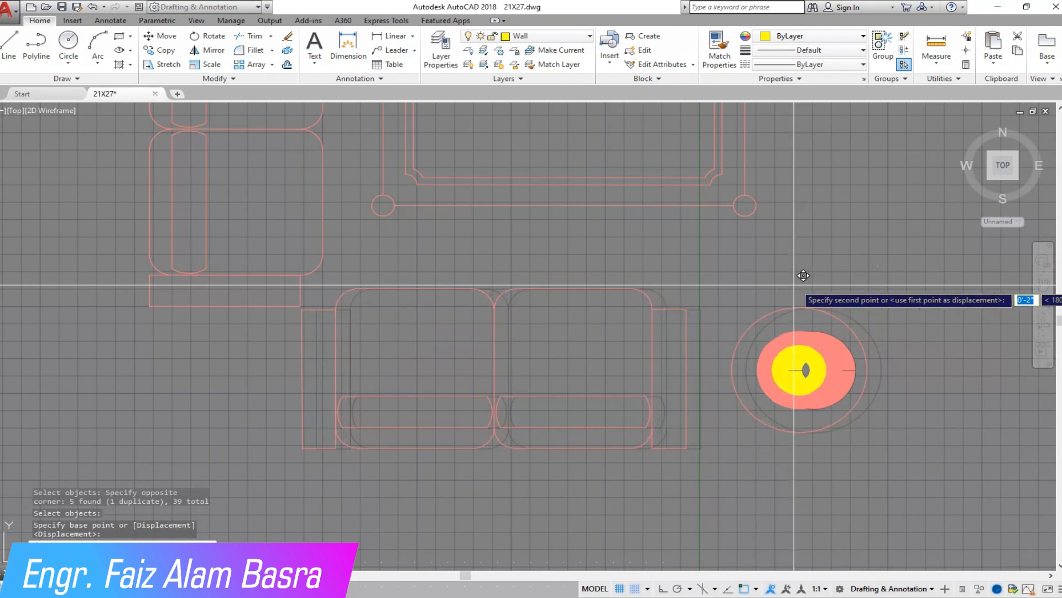
scroll(794, 283, down, 4)
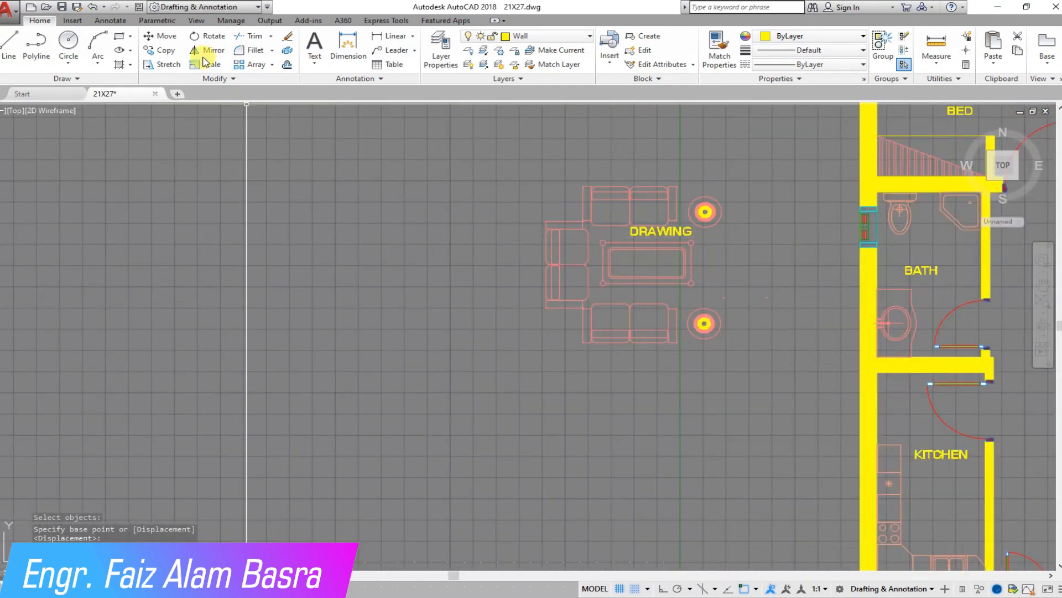
Step: Mirror both round side tables across a vertical line through the middle of the two sofas, keeping the originals
scroll(673, 197, up, 4)
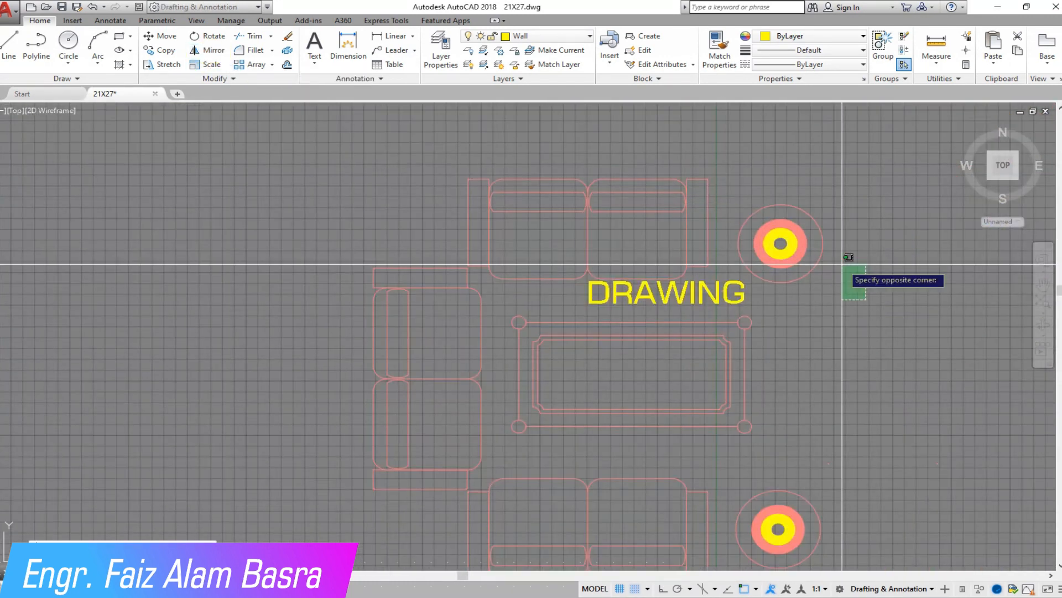
click(770, 190)
click(851, 503)
click(748, 461)
click(588, 518)
click(591, 135)
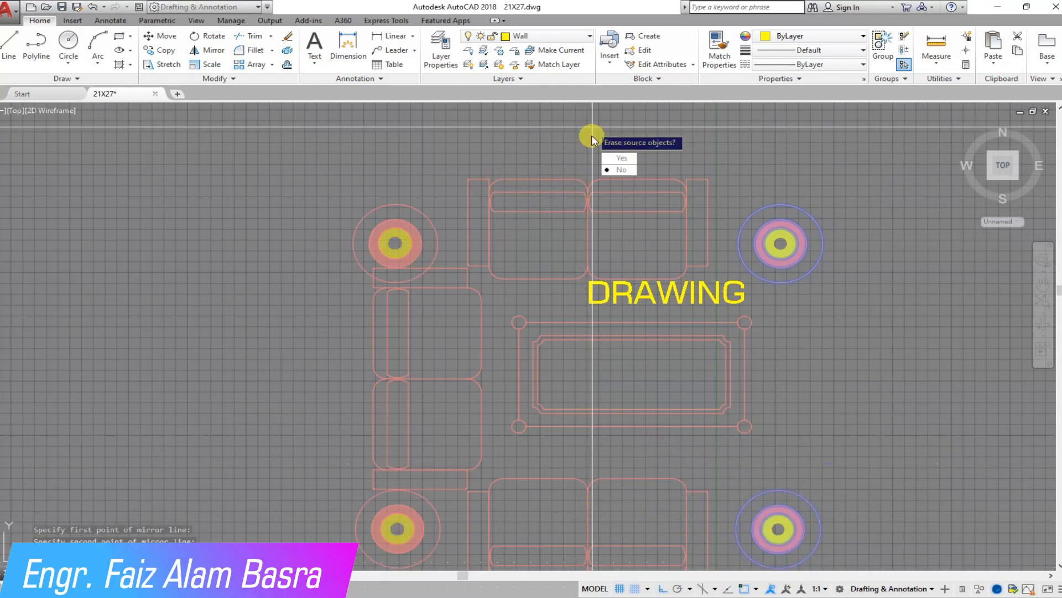
click(624, 170)
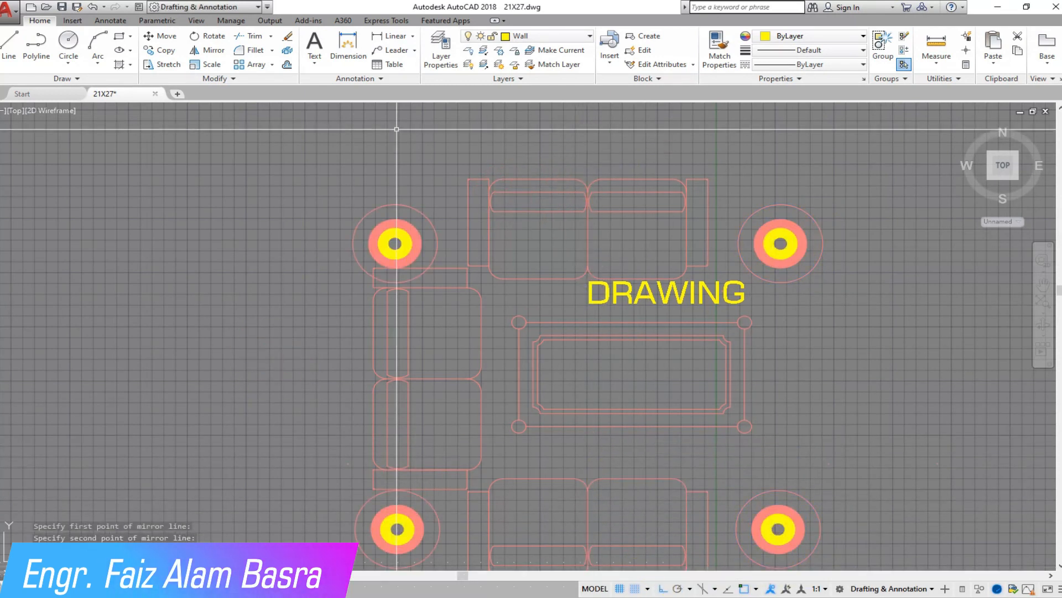
Step: Try to move the upper mirrored side table slightly up from the rotated sofa
click(457, 224)
click(276, 210)
right_click(275, 212)
click(268, 219)
click(268, 193)
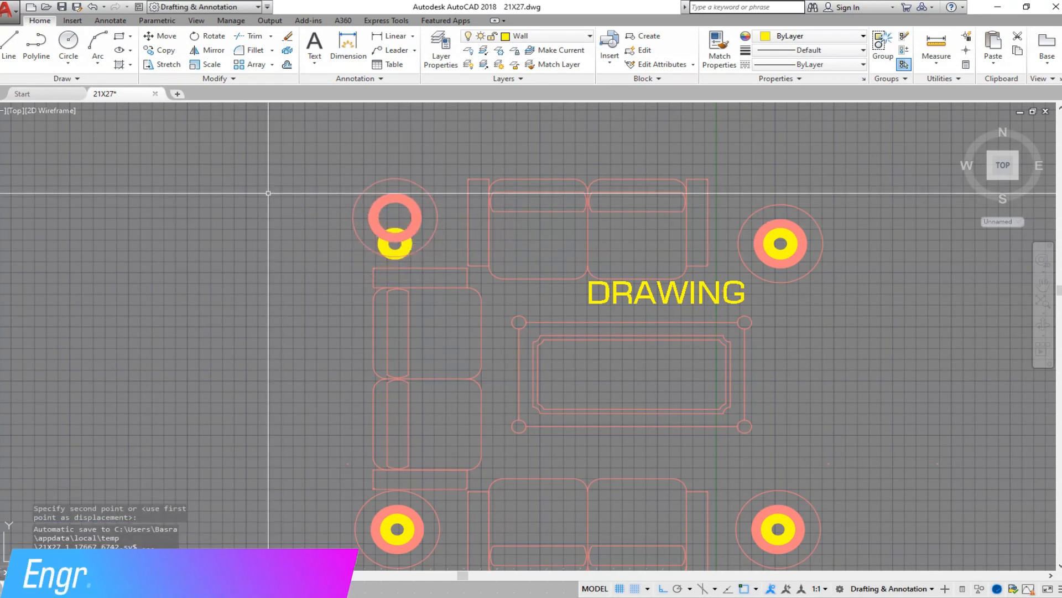
Step: Move the upper mirrored side table up and the lower one slightly down, clear of the rotated sofa's ends
click(160, 36)
click(448, 233)
click(297, 190)
right_click(297, 191)
click(394, 243)
click(279, 217)
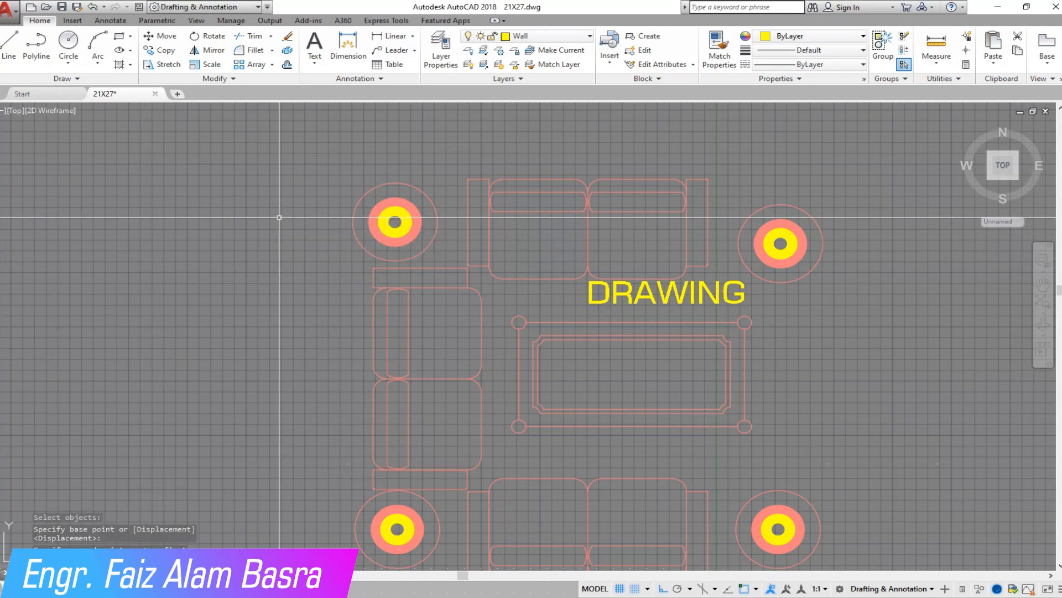
middle_drag(342, 171, 337, 27)
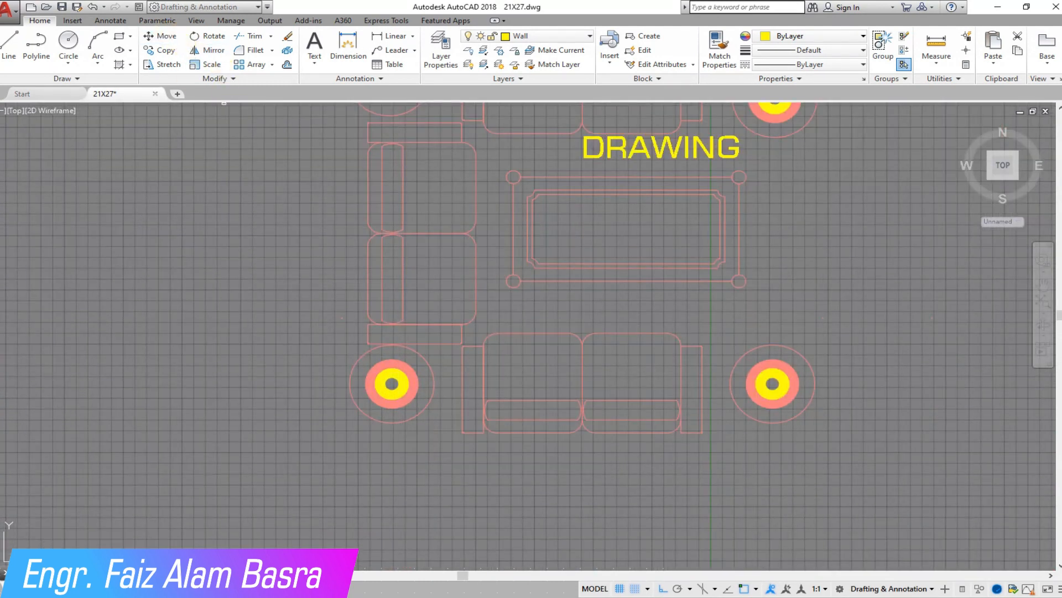
click(292, 363)
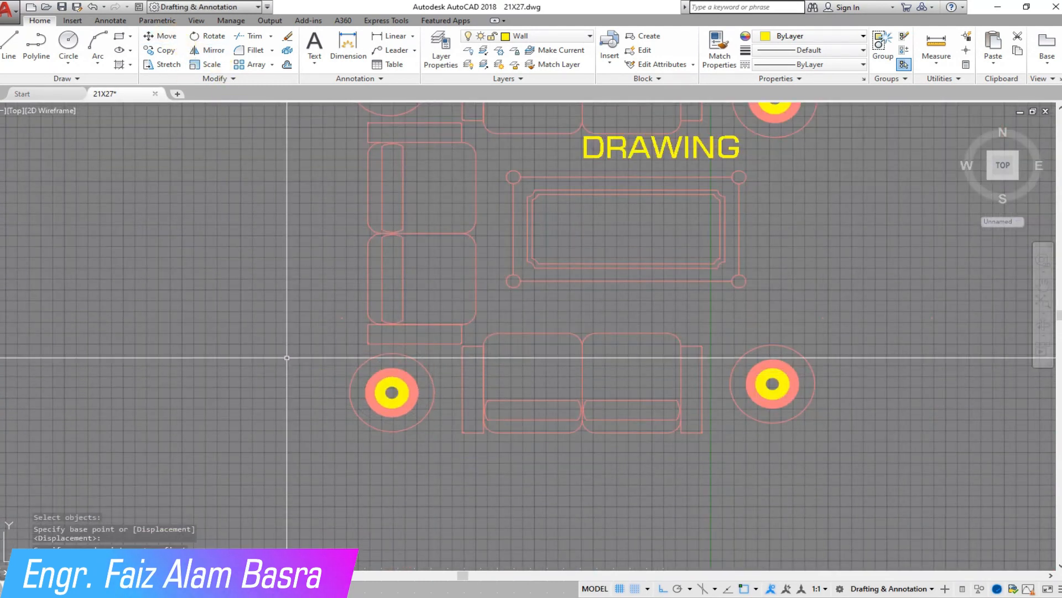
Step: Move both mirrored side tables about 3 1/2 inches horizontally toward the facing sofas
click(160, 36)
click(448, 452)
click(340, 366)
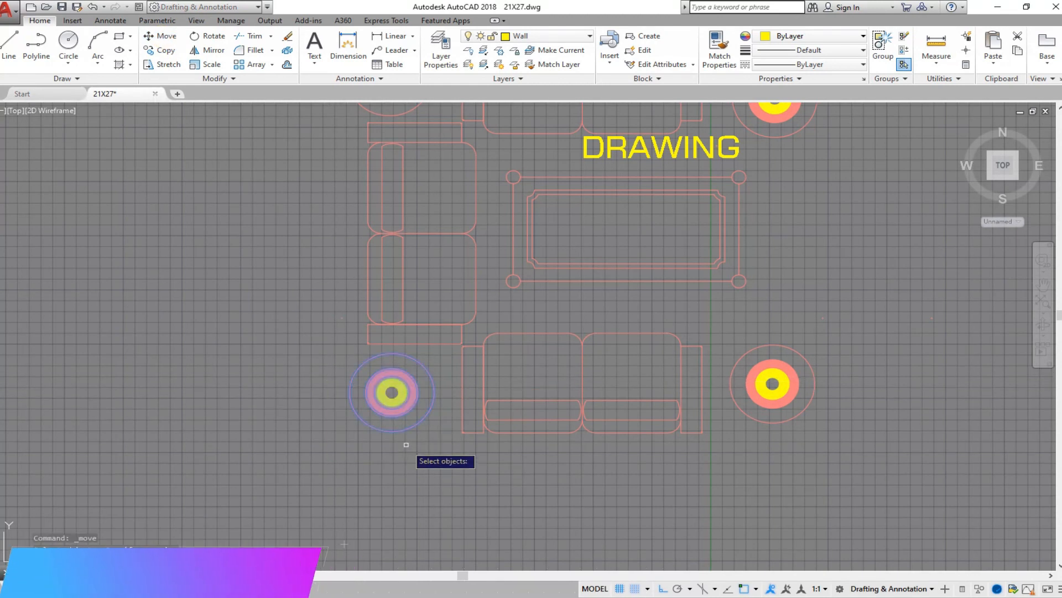
scroll(407, 442, down, 2)
key(Return)
click(365, 145)
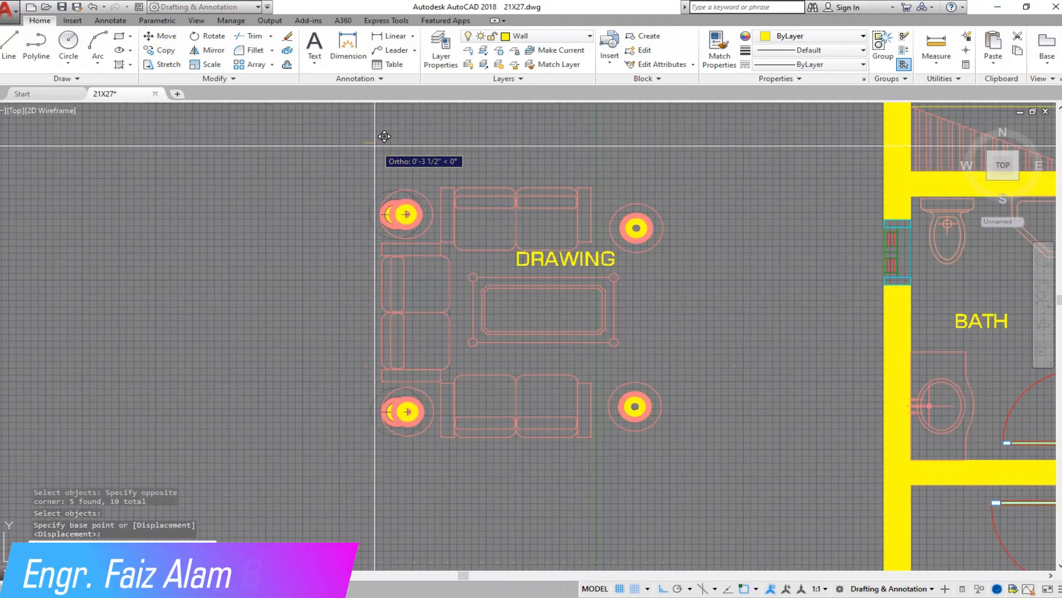
click(375, 146)
click(370, 377)
click(331, 361)
key(Delete)
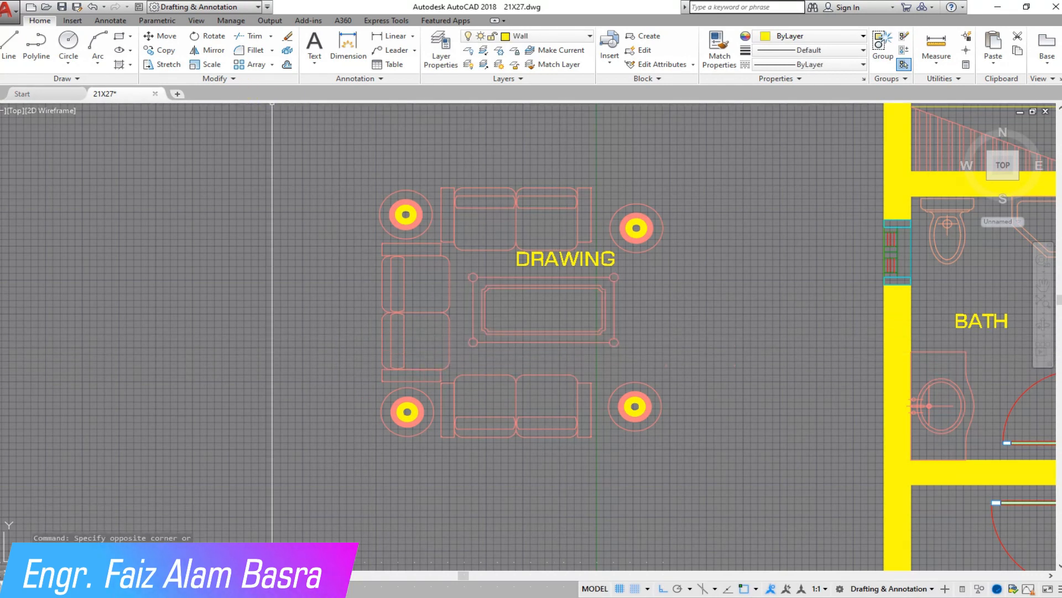
Step: Mirror the whole DRAWING furniture set across a vertical line just outside the rotated sofa, keeping the original
click(209, 50)
click(708, 506)
click(350, 133)
key(Return)
click(350, 157)
click(354, 453)
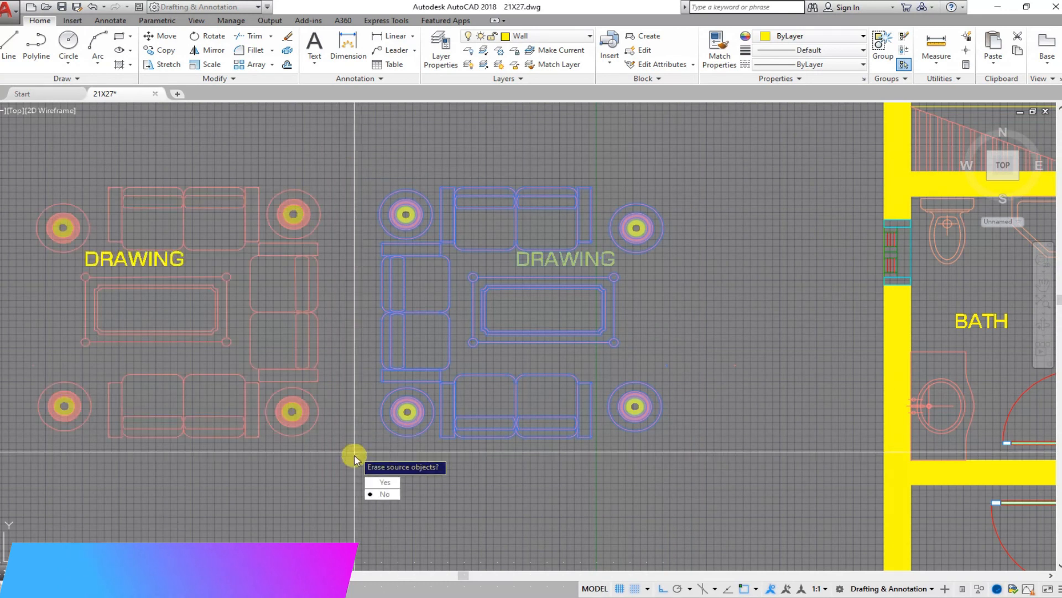
key(Return)
Step: Copy the mirrored furniture set into the open space between the BATH and the STAIR of the floor plan
click(342, 450)
click(35, 147)
key(Return)
click(62, 228)
scroll(6, 232, down, 2)
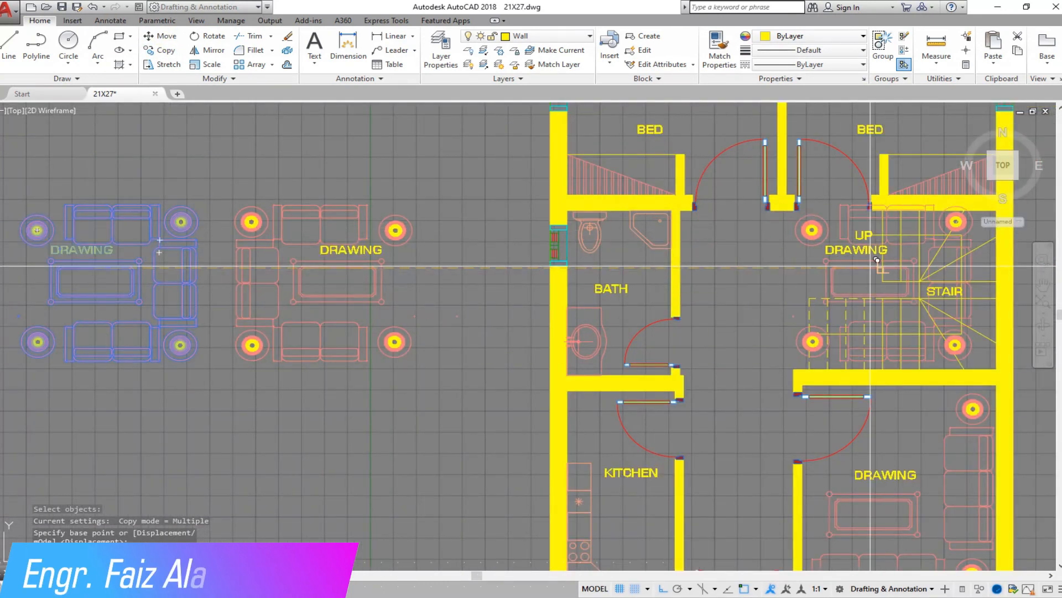
scroll(863, 267, up, 2)
scroll(537, 258, down, 2)
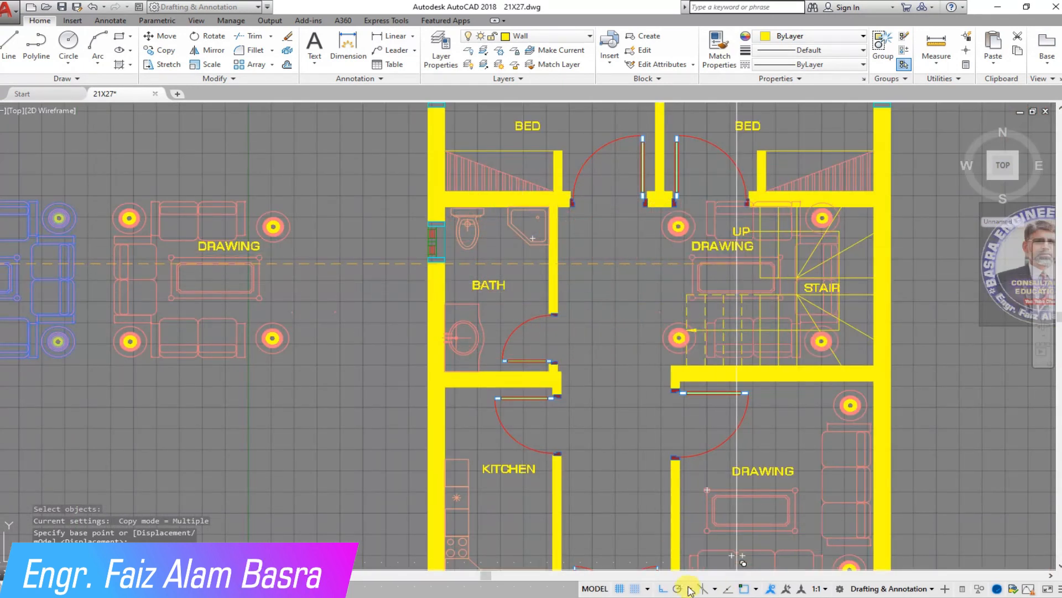
scroll(708, 331, up, 2)
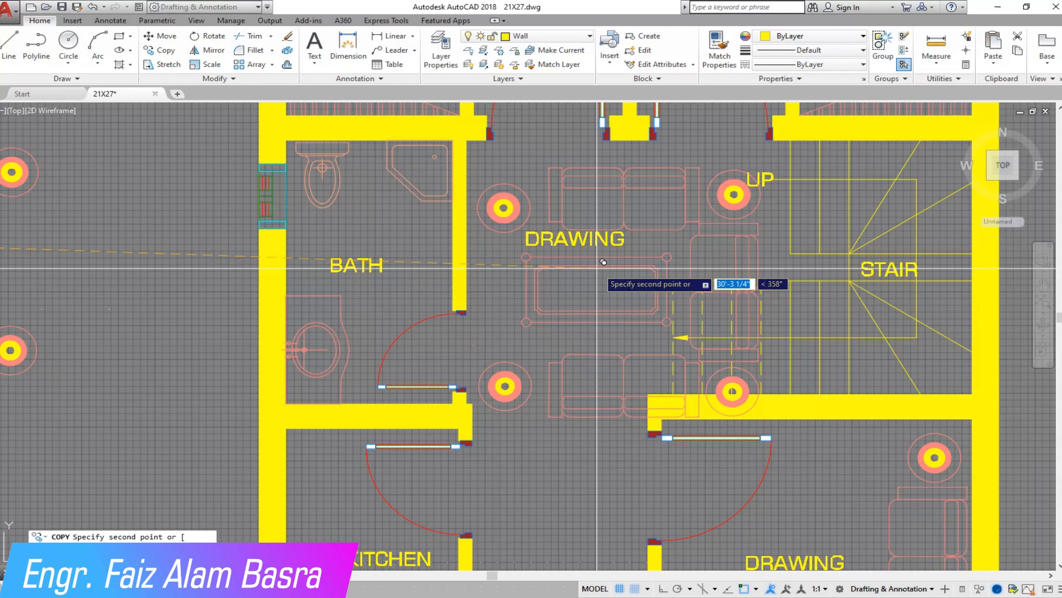
right_click(597, 268)
click(615, 277)
Step: Erase the lower round side table near the bath door and the adjoining half of the lower sofa
middle_drag(531, 237, 523, 212)
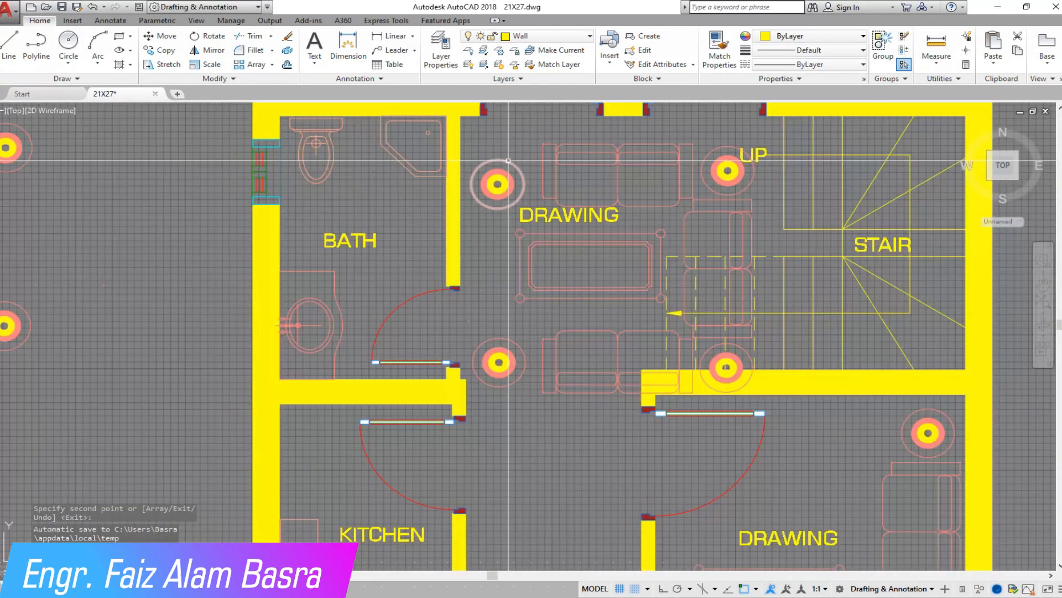
click(167, 37)
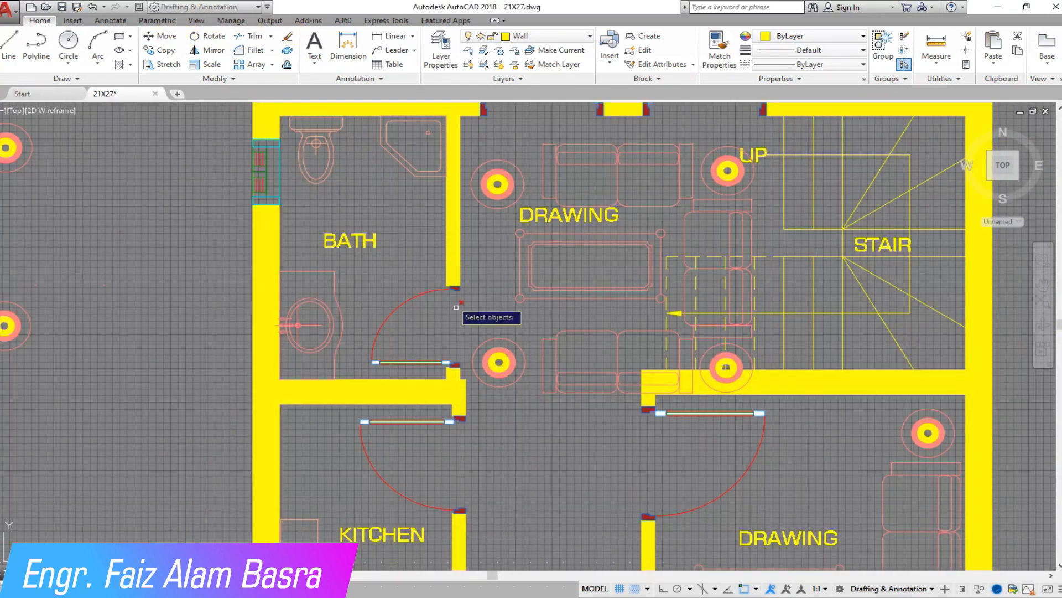
scroll(488, 341, up, 2)
click(700, 496)
click(526, 333)
key(Return)
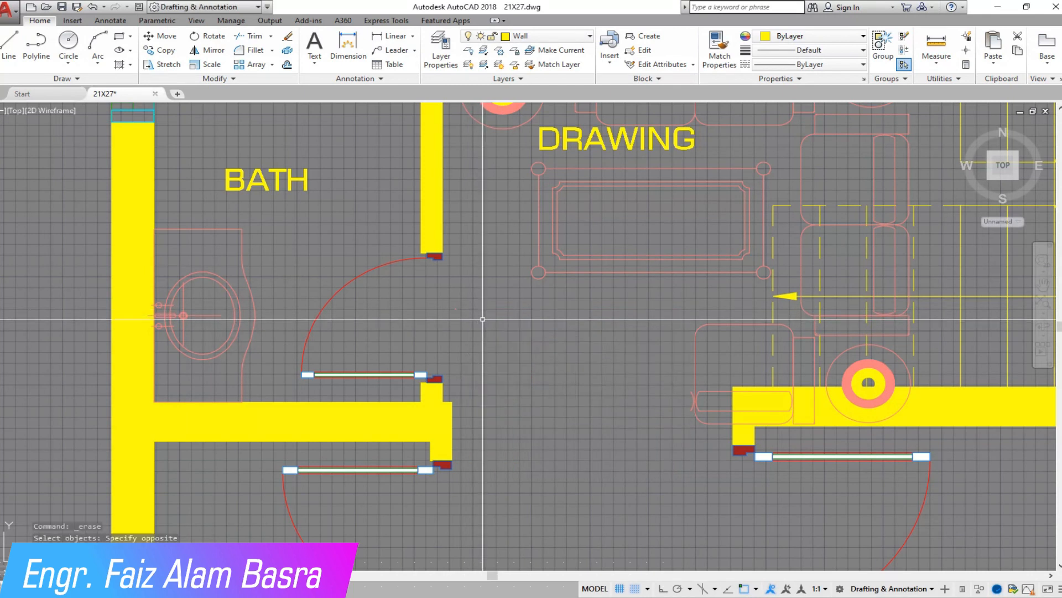
Step: Erase the remaining cushion part of the lower sofa that overlaps the wall corner
scroll(611, 403, down, 2)
scroll(775, 437, up, 2)
click(579, 296)
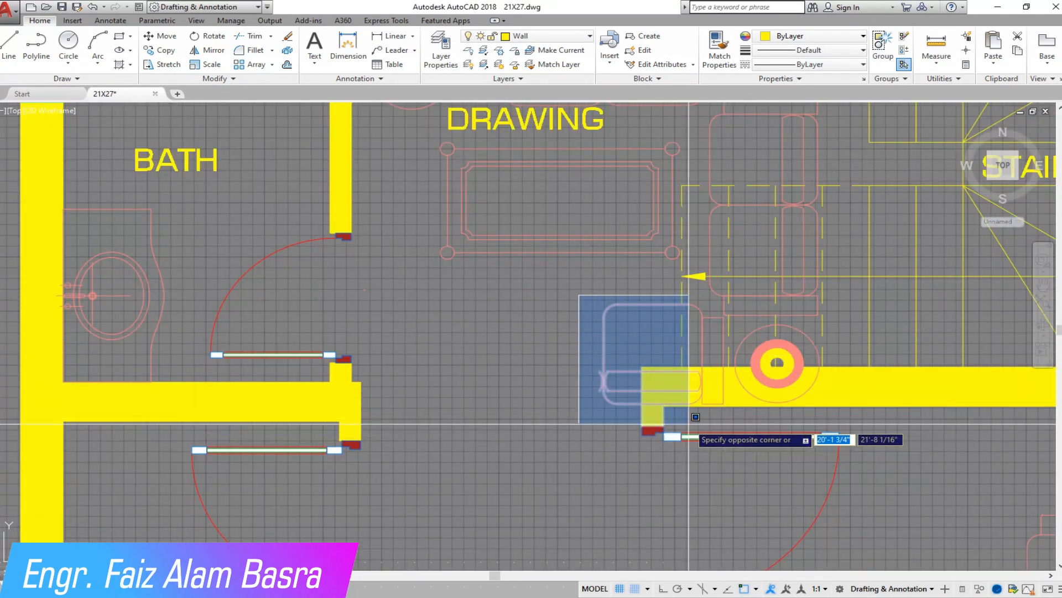
click(716, 412)
Step: Erase the round side table overlapping the wall below the stair and the leftover sofa arm lines beside it
scroll(769, 343, up, 4)
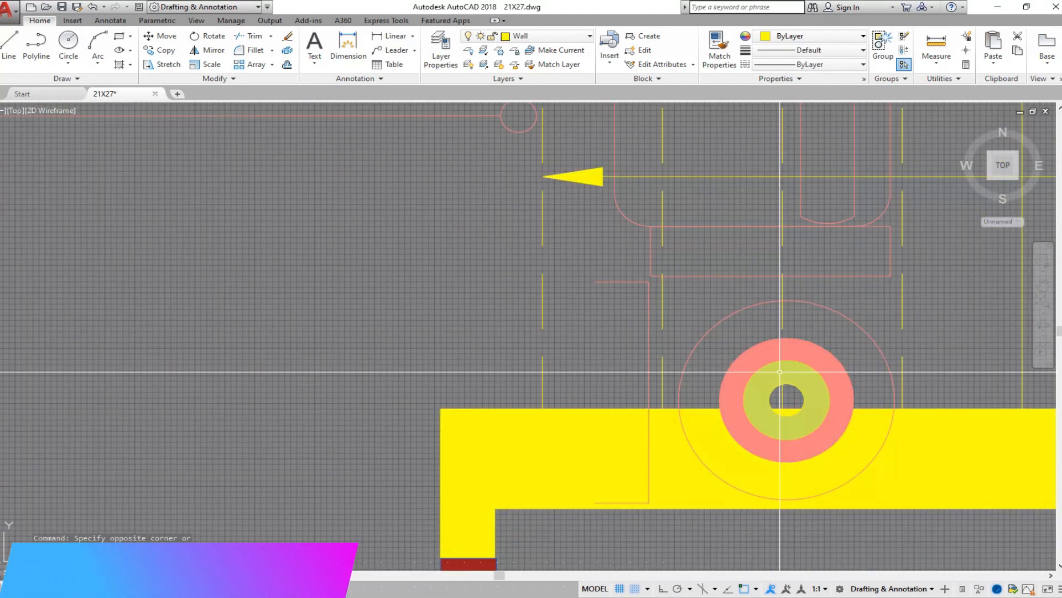
click(813, 354)
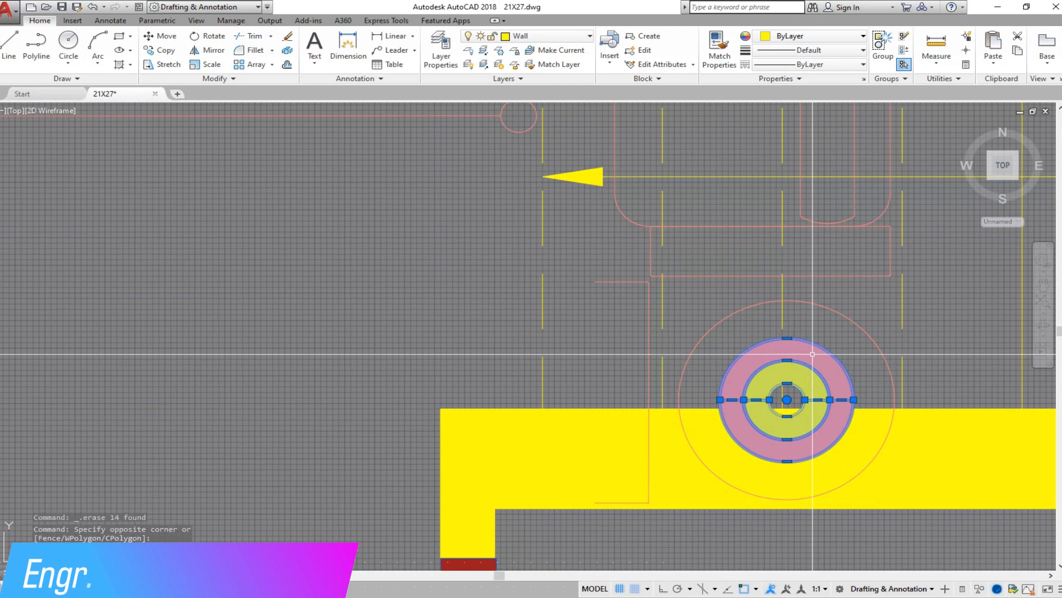
key(Delete)
click(847, 347)
click(823, 297)
key(Delete)
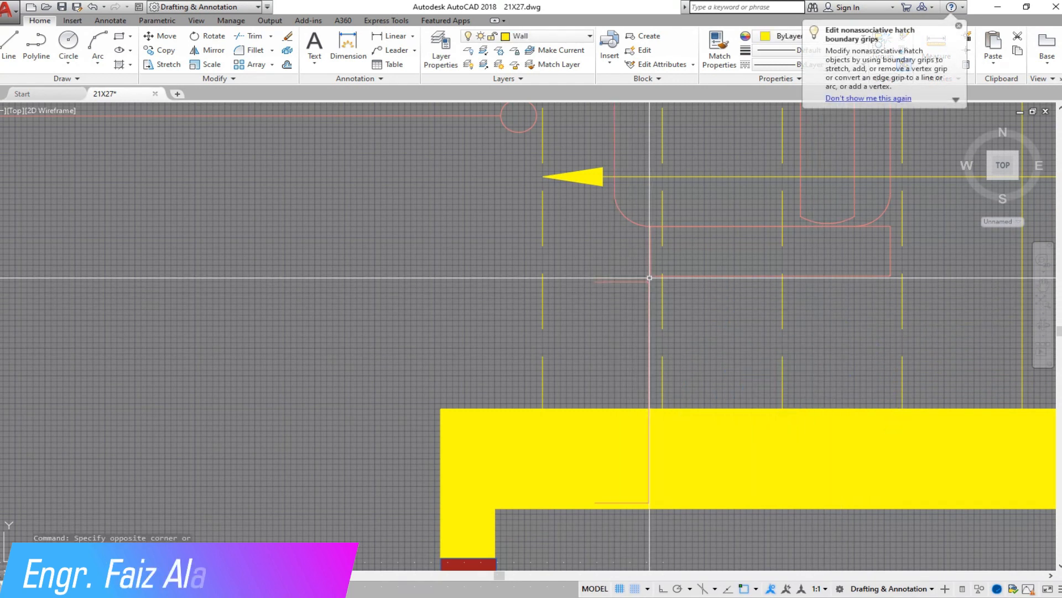
scroll(649, 278, up, 2)
scroll(655, 290, down, 5)
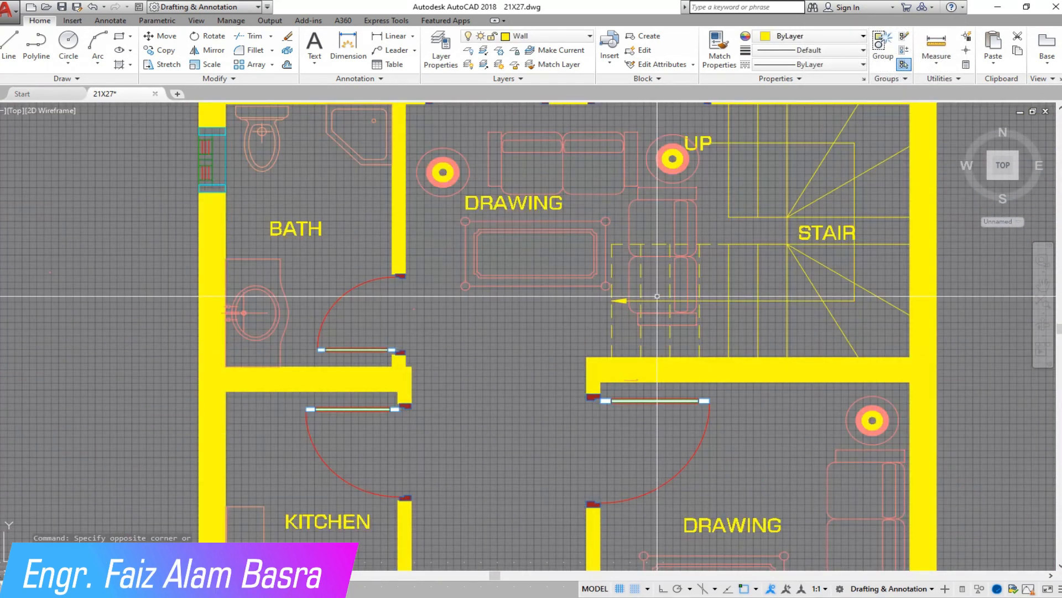
Step: Erase the round side table between the bath wall and the upper two-seat sofa
middle_drag(659, 242, 697, 288)
click(500, 226)
click(479, 200)
key(Delete)
Step: Scale the coffee table below the DRAWING label by a factor of .5 from its lower edge
scroll(582, 289, up, 2)
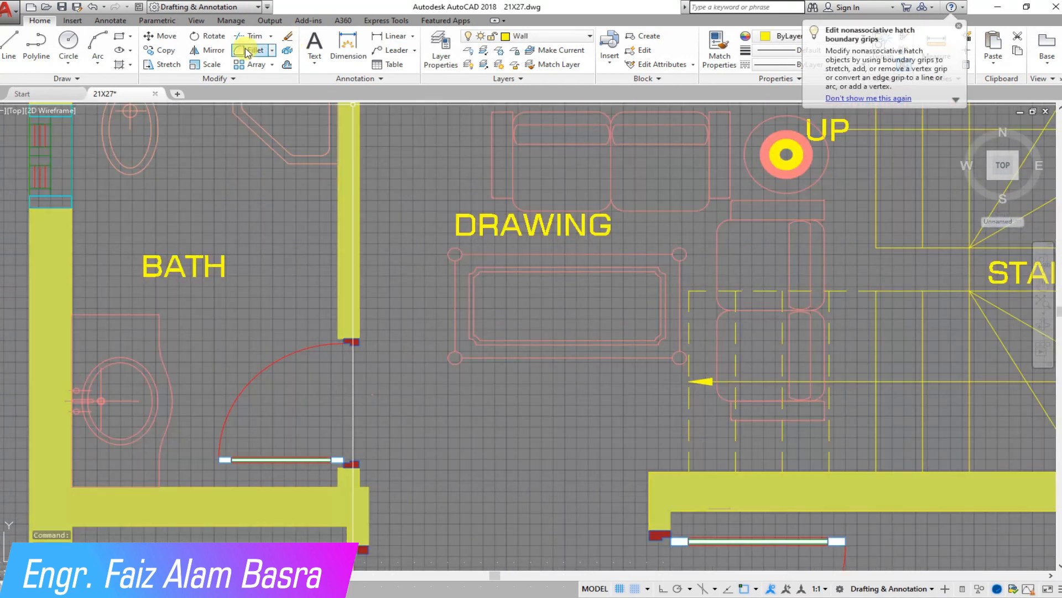
click(212, 64)
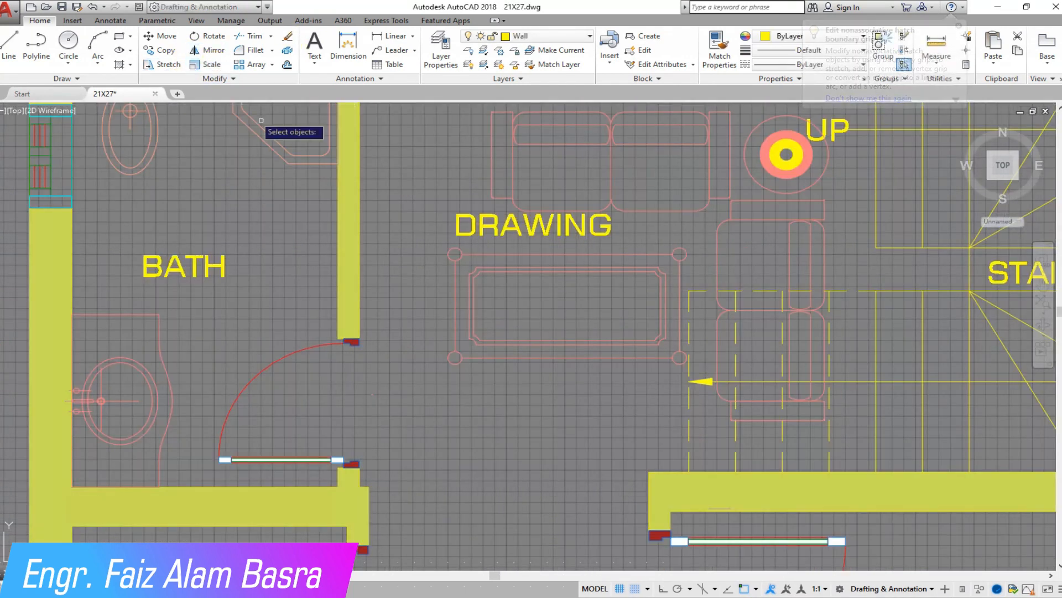
click(592, 408)
click(561, 309)
key(Return)
click(567, 358)
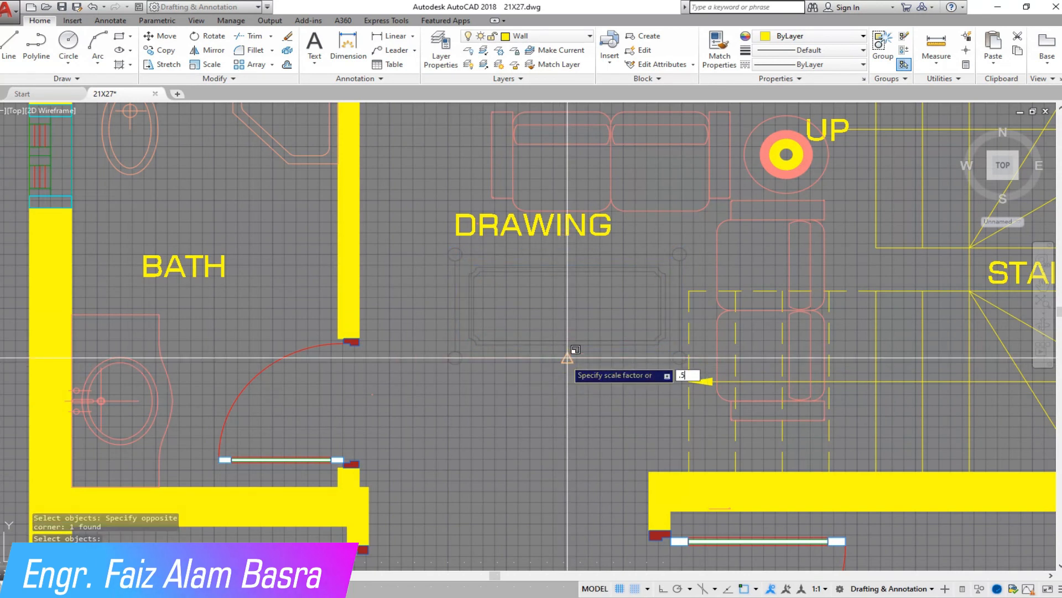
text(.5)
key(Return)
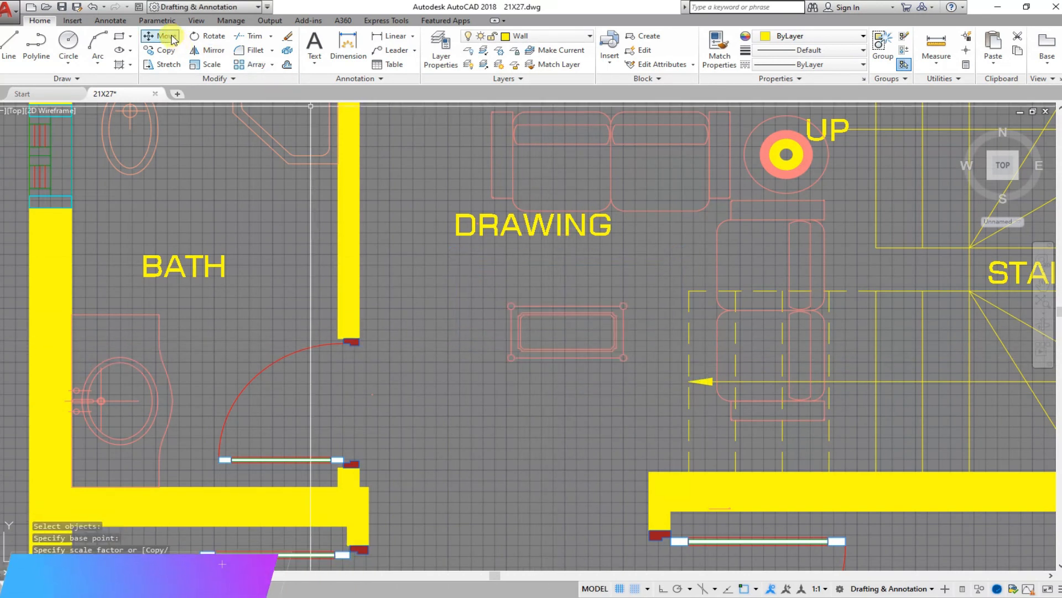
click(168, 36)
click(688, 381)
click(624, 343)
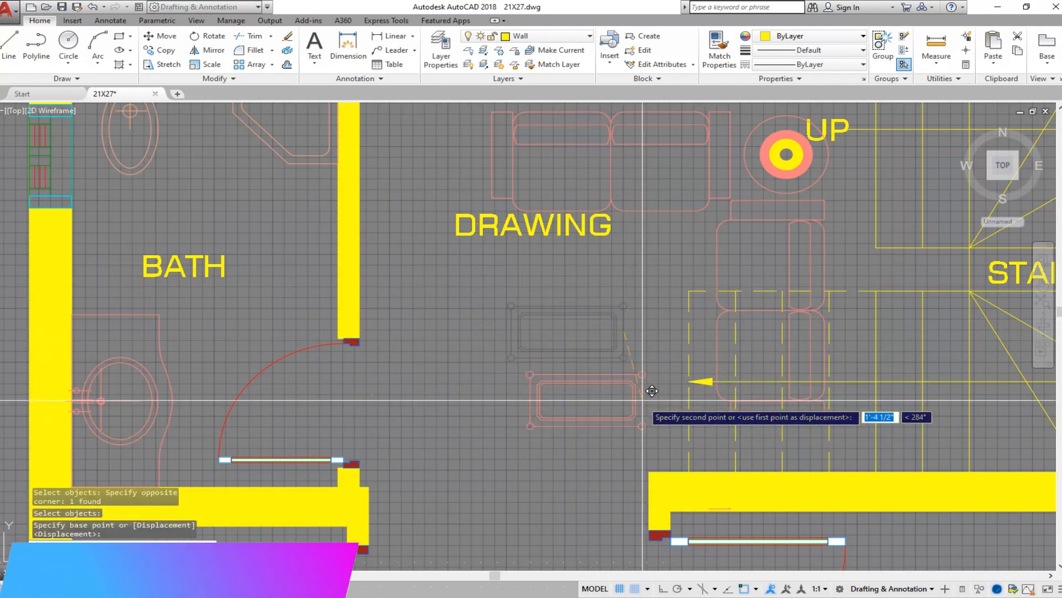
key(Escape)
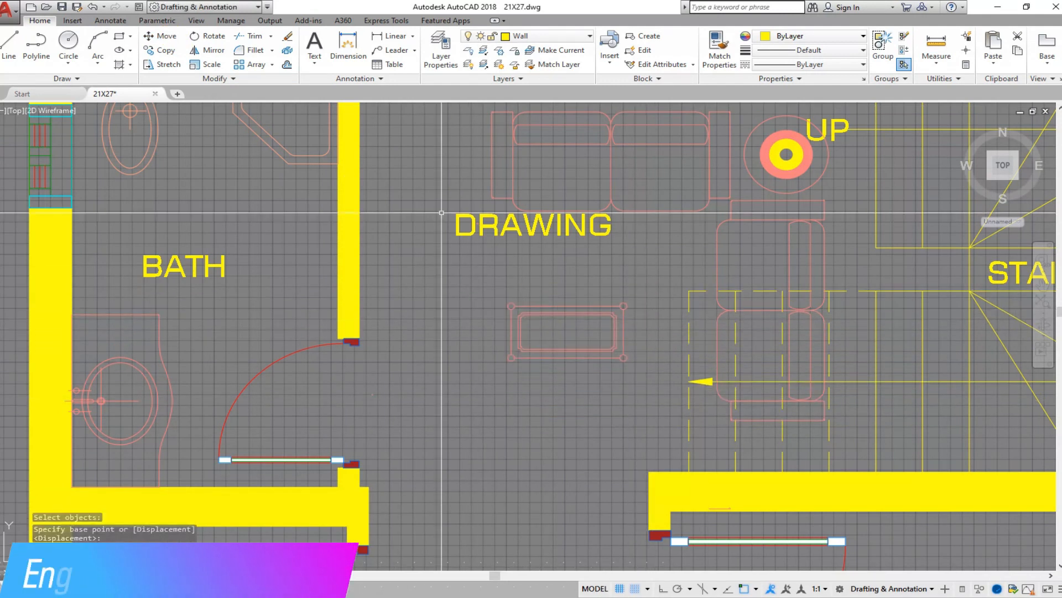
Step: Rotate the coffee table a quarter turn clockwise so that it stands parallel to the rotated sofa
click(195, 38)
click(534, 313)
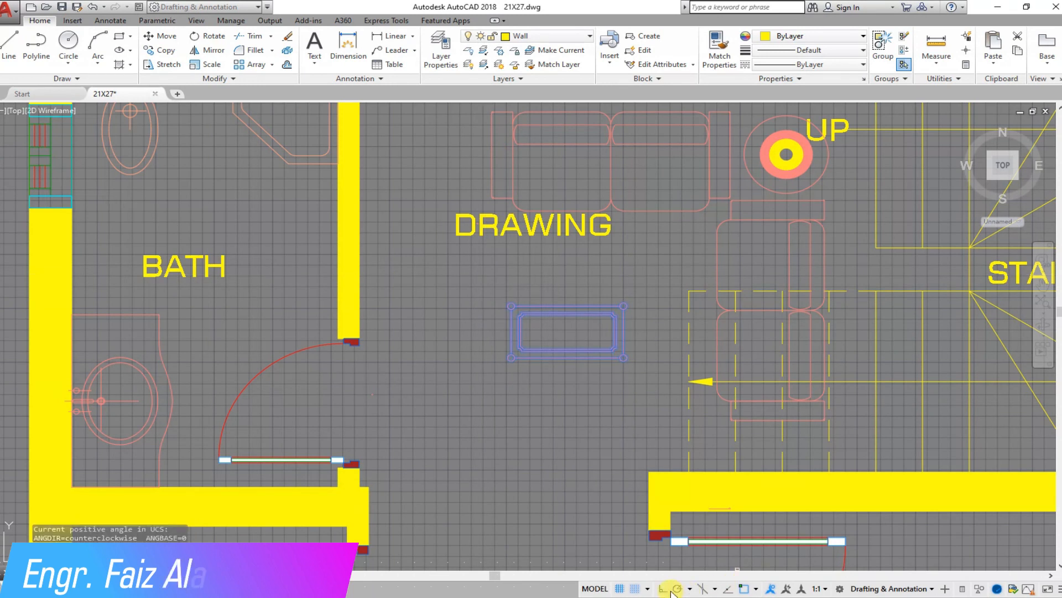
key(Return)
click(573, 274)
key(Return)
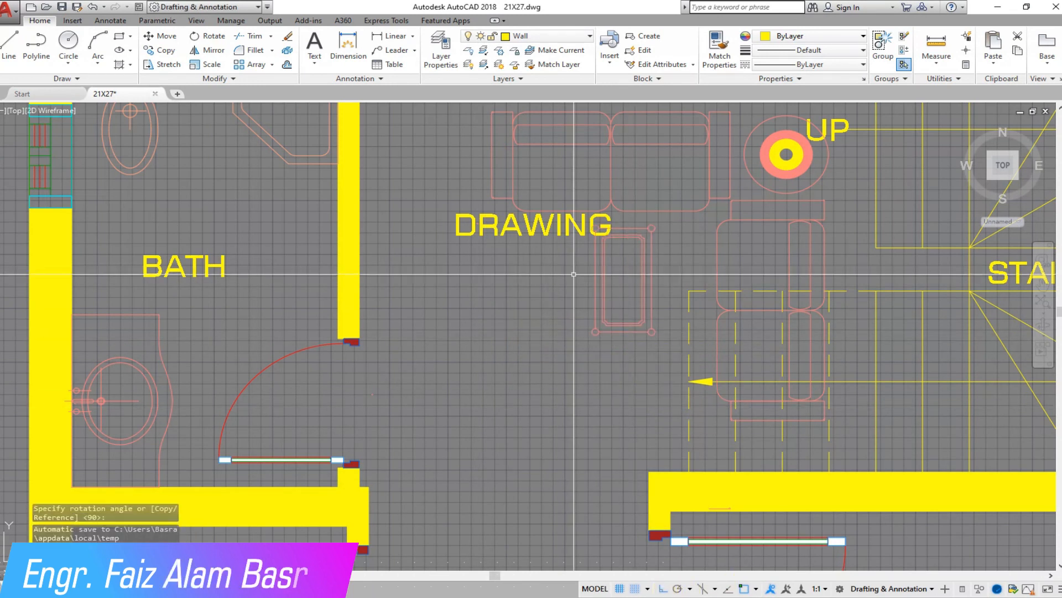
Step: Move the coffee table straight down, clear of the DRAWING label and alongside the rotated sofa
click(171, 36)
click(619, 305)
click(550, 274)
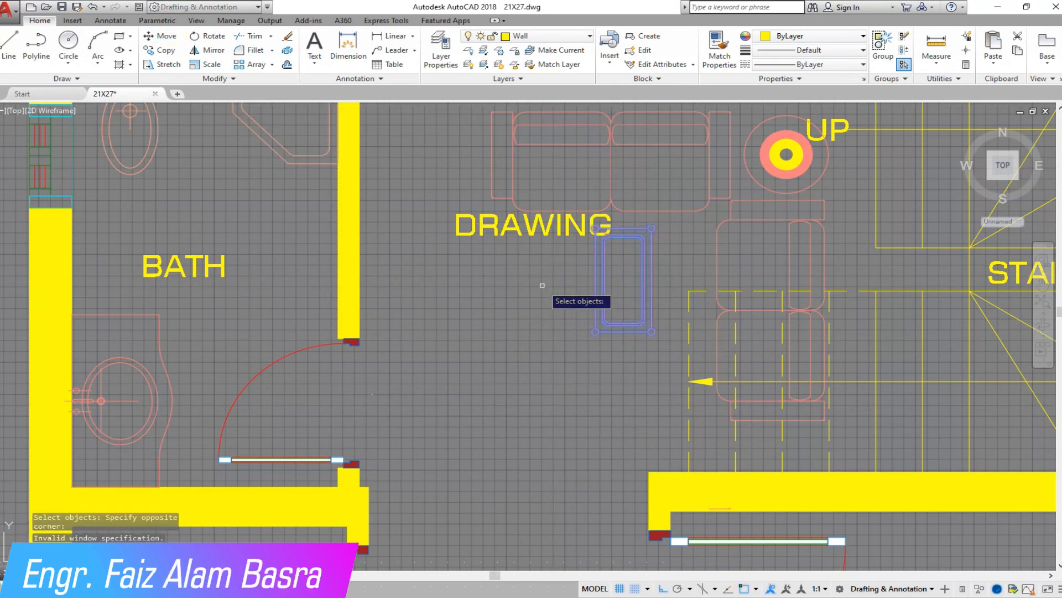
key(Return)
click(542, 285)
click(548, 323)
Step: Explode the small coffee table below the DRAWING label into separate objects
scroll(531, 310, down, 2)
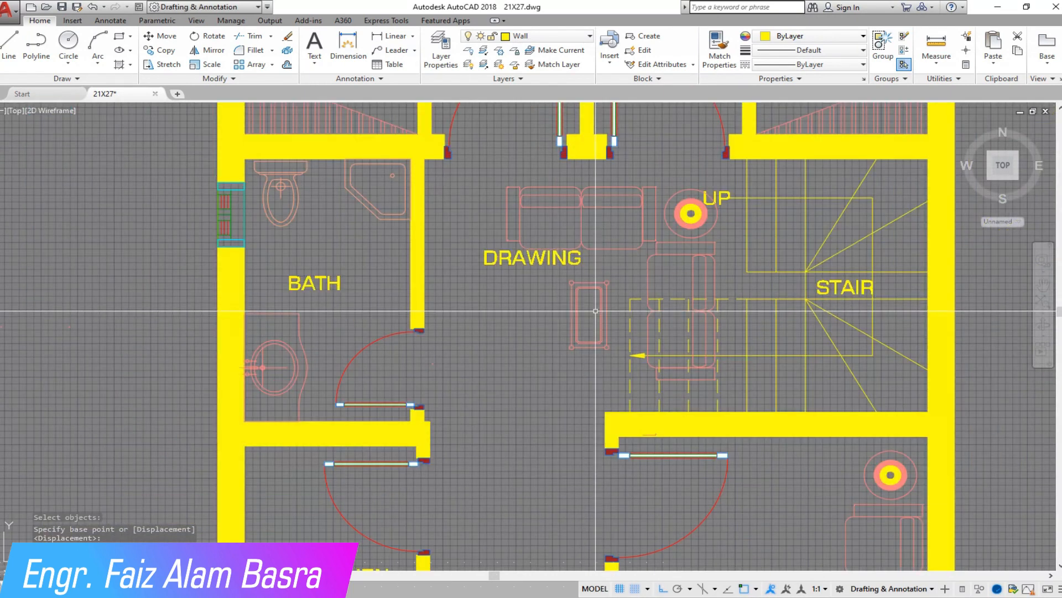
scroll(636, 155, up, 2)
scroll(555, 296, down, 2)
scroll(518, 481, up, 2)
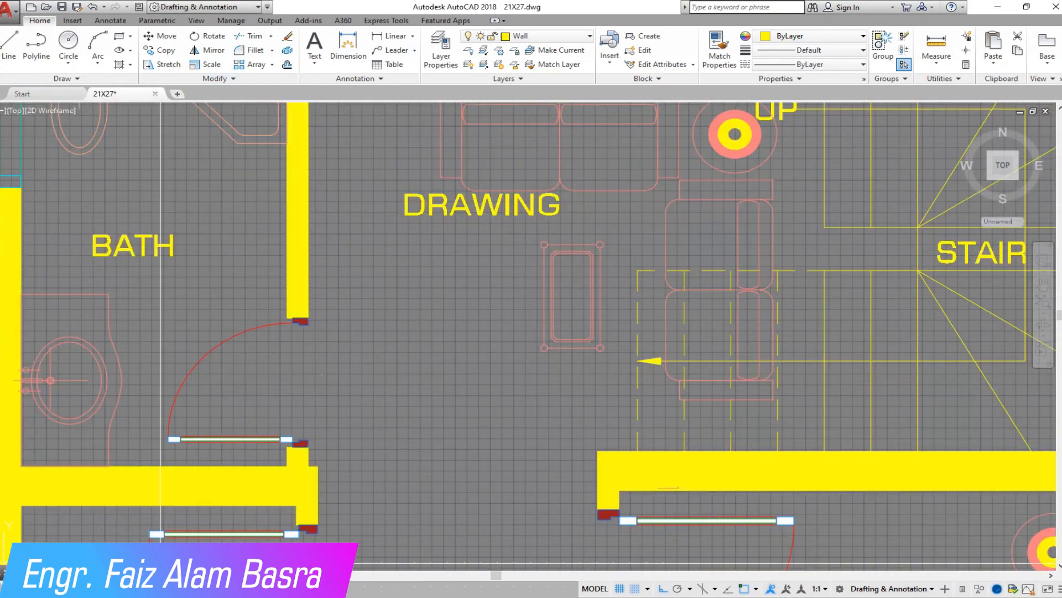
text(e)
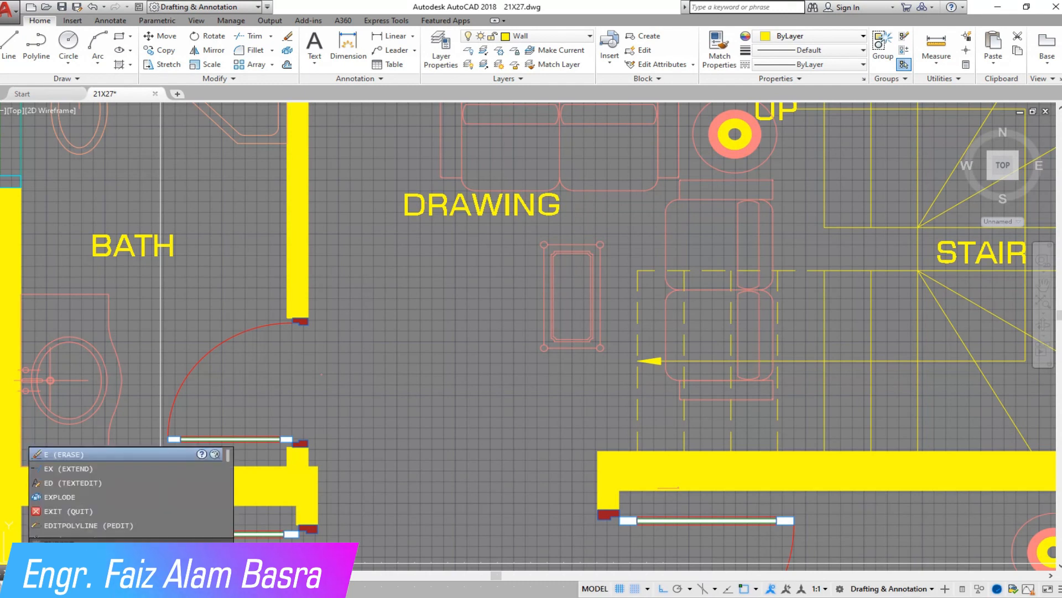
text(x)
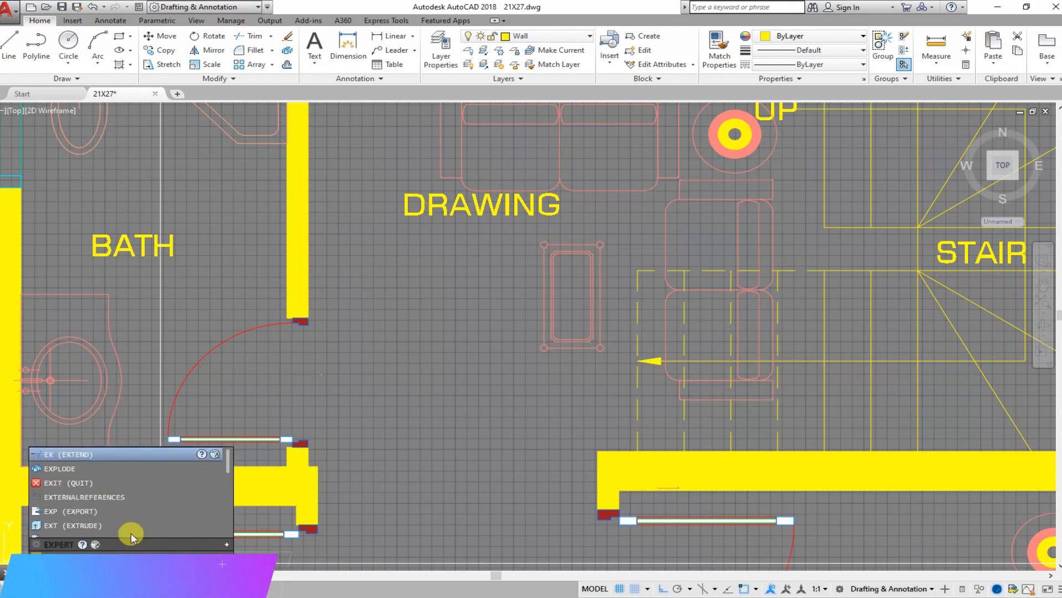
click(58, 459)
click(559, 348)
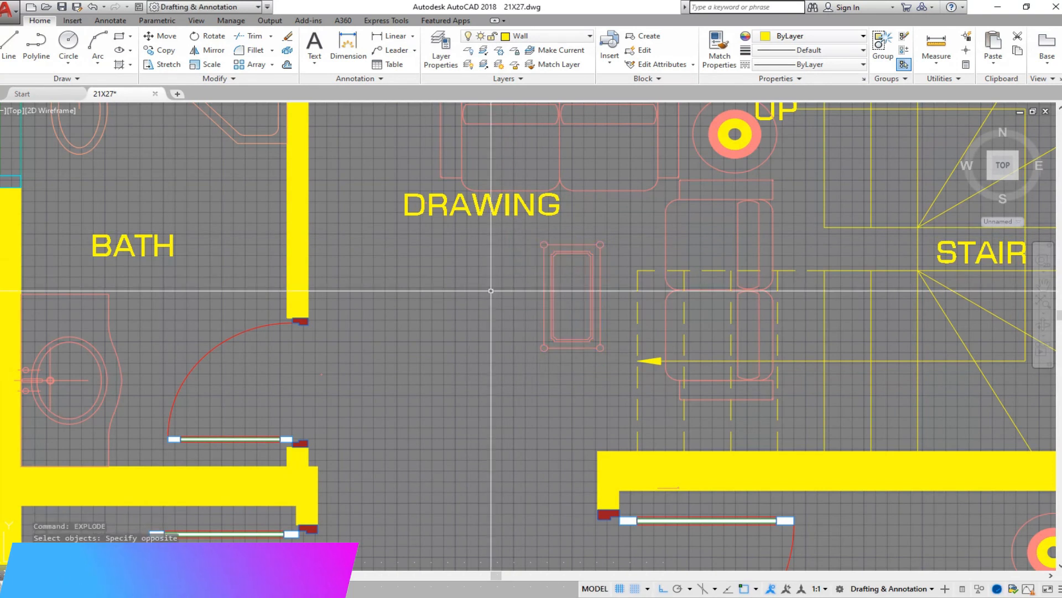
Step: Stretch the left long side of the coffee table 6" to the left to make the table wider
scroll(522, 232, up, 2)
click(631, 427)
click(516, 259)
key(Return)
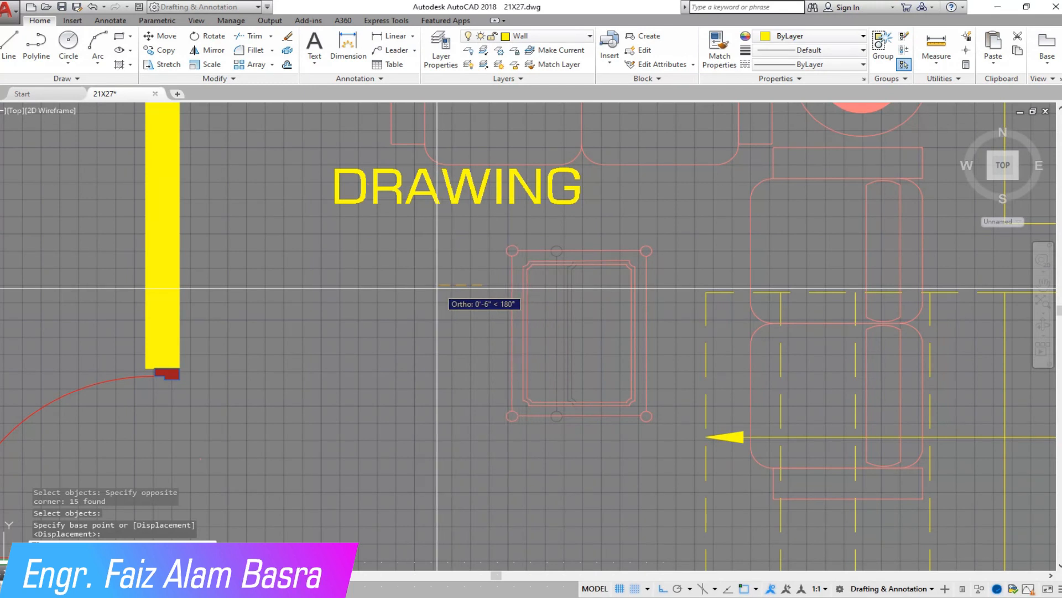
scroll(480, 285, down, 3)
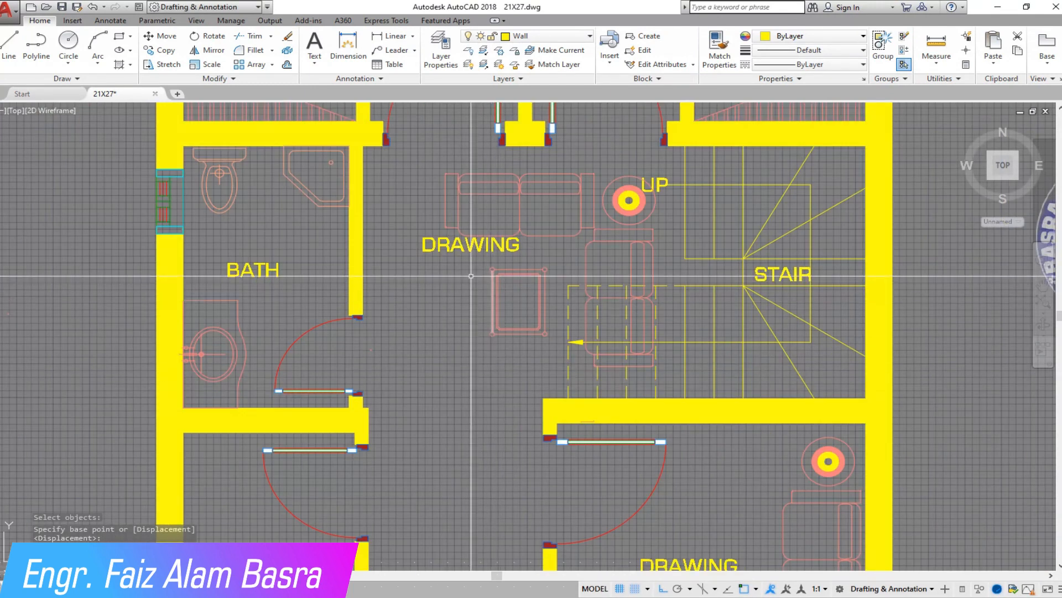
Step: Move the DRAWING label between bath and stair down into the open floor below the coffee table
click(447, 244)
key(Return)
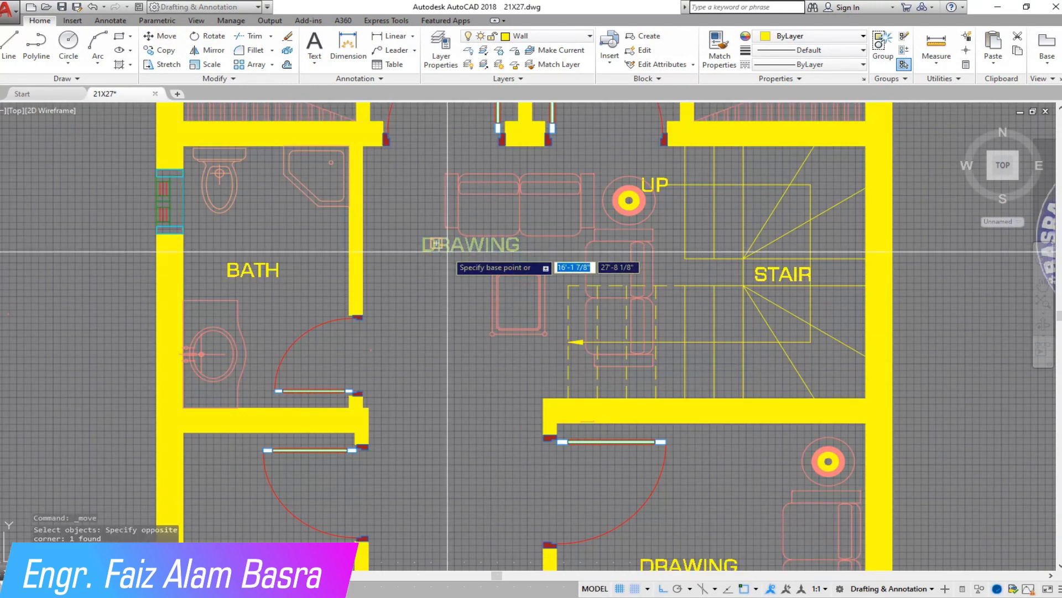
click(461, 233)
click(470, 363)
Step: Change the moved DRAWING label's text to TV LOUNGE
double_click(473, 381)
text(TV)
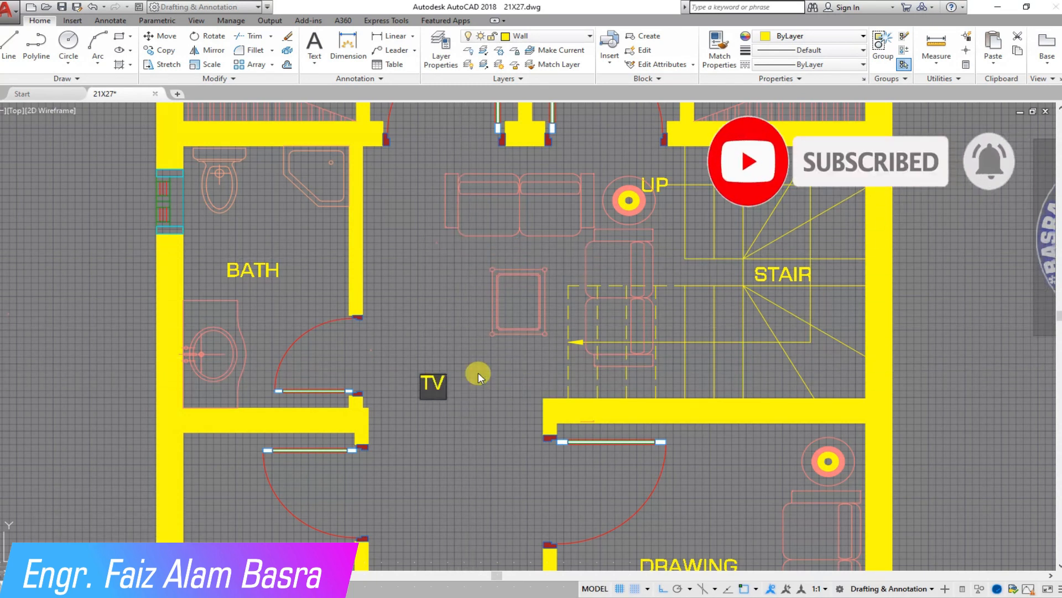
text( LOU)
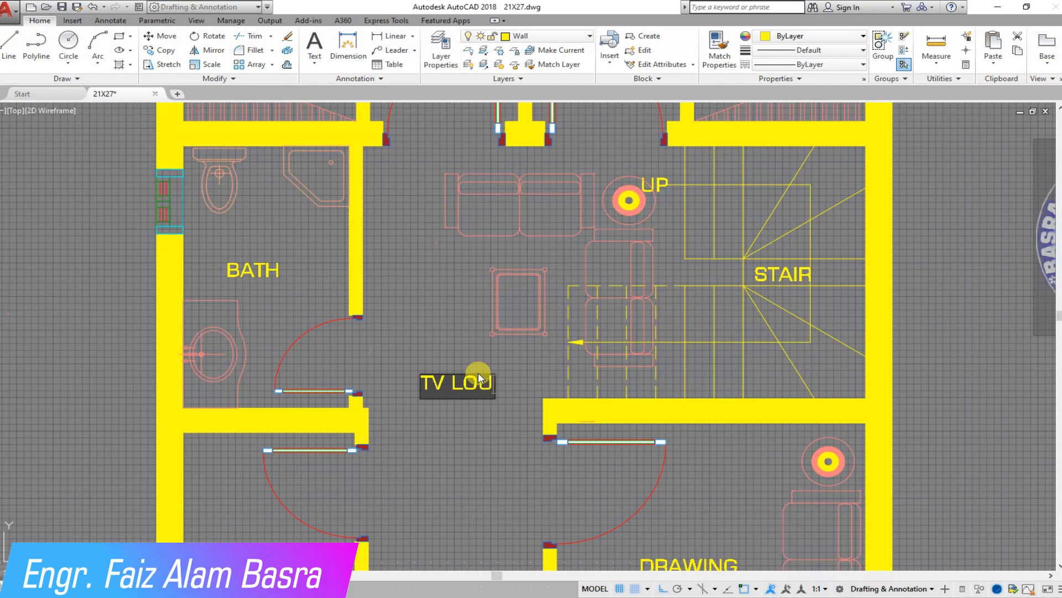
text(NGE)
key(Return)
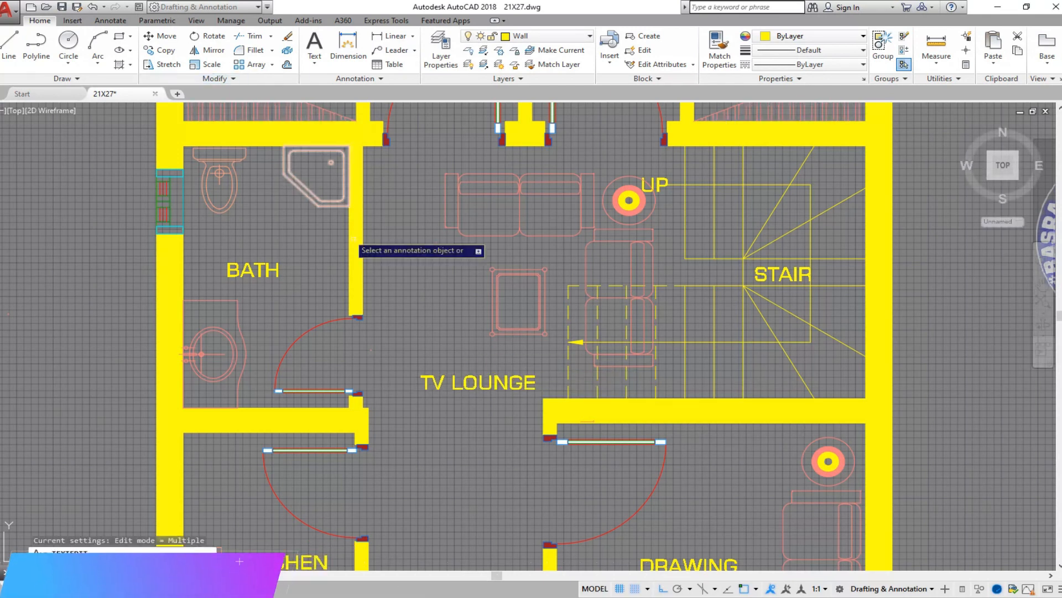
key(Escape)
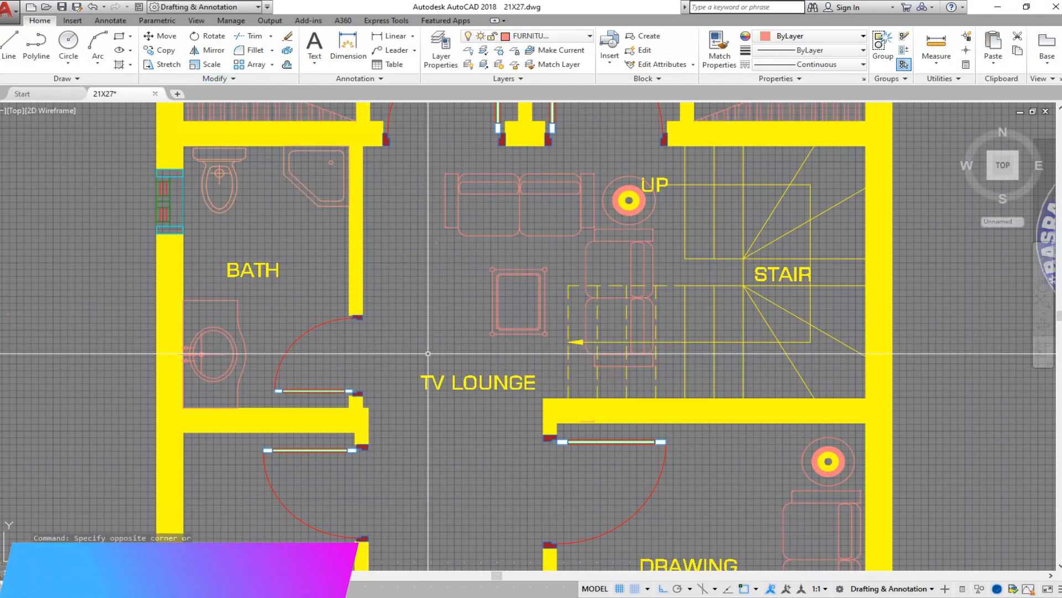
Step: Erase the tiny stray object just below the left end of the lounge's upper two-seat sofa
scroll(488, 271, down, 2)
scroll(467, 260, up, 2)
click(469, 240)
click(446, 263)
key(Delete)
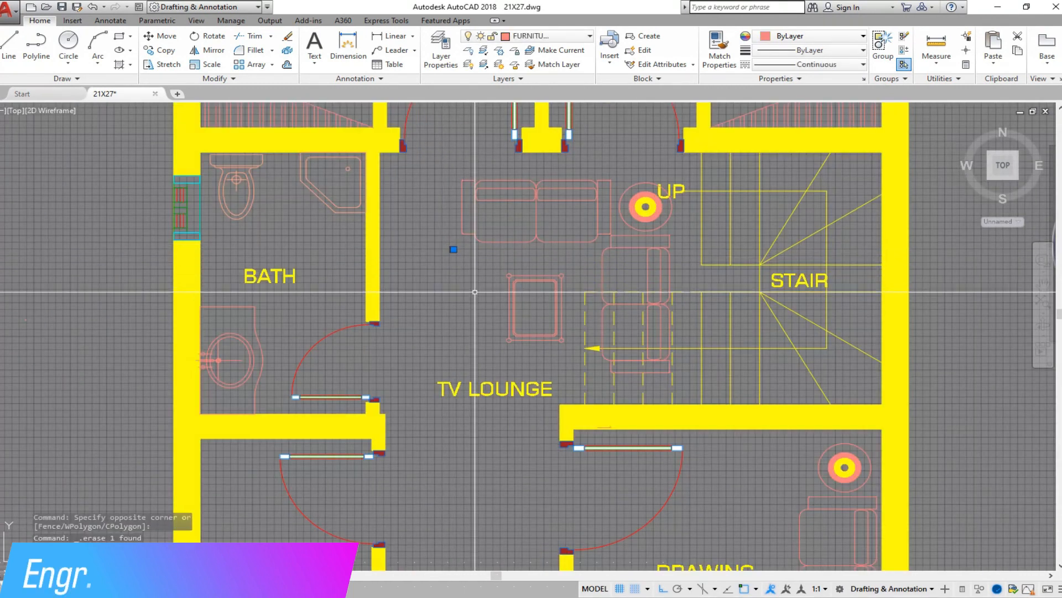
Step: Erase the spare DRAWING furniture set with its label, lying outside the plan's left wall
scroll(482, 306, down, 3)
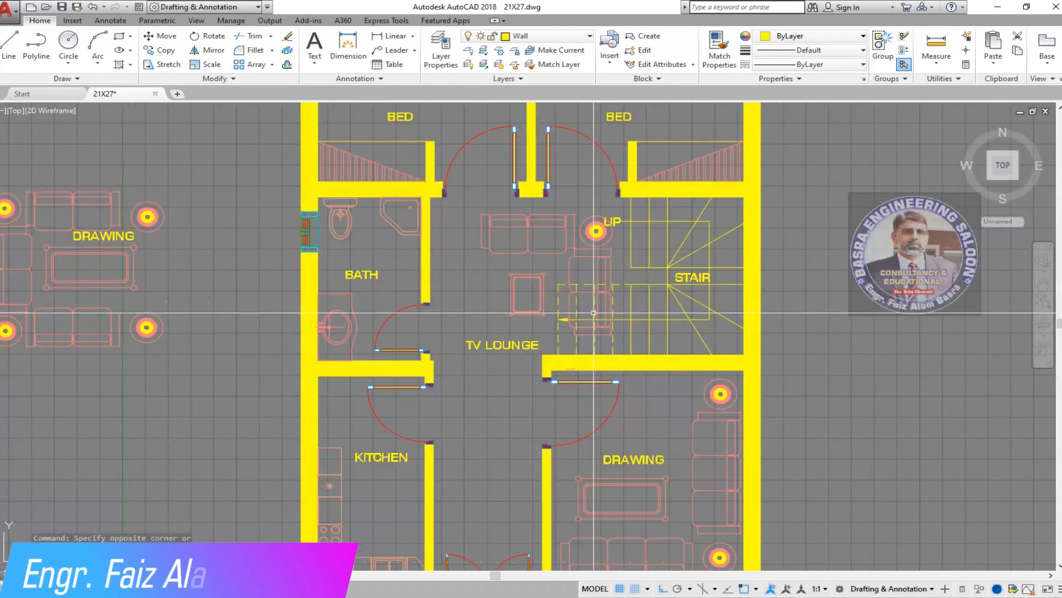
scroll(522, 312, up, 3)
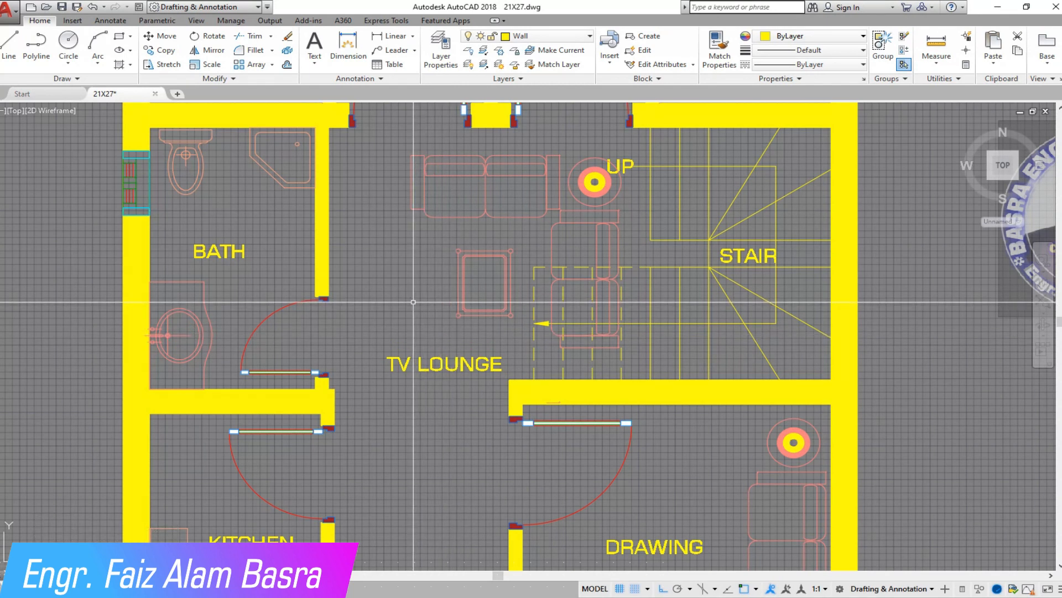
scroll(624, 256, down, 6)
click(480, 302)
click(263, 210)
key(Delete)
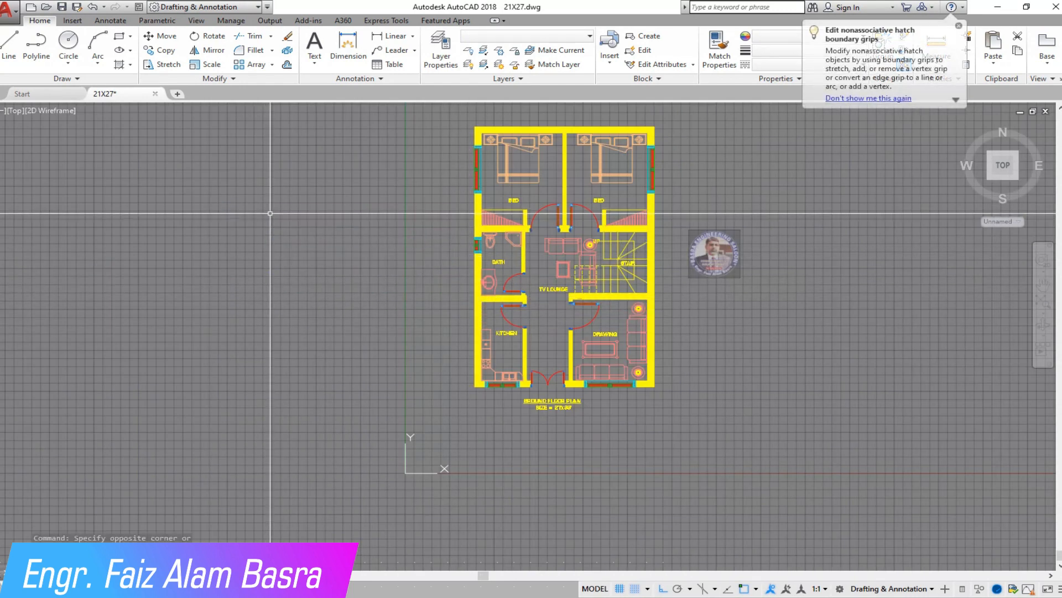
scroll(675, 334, up, 5)
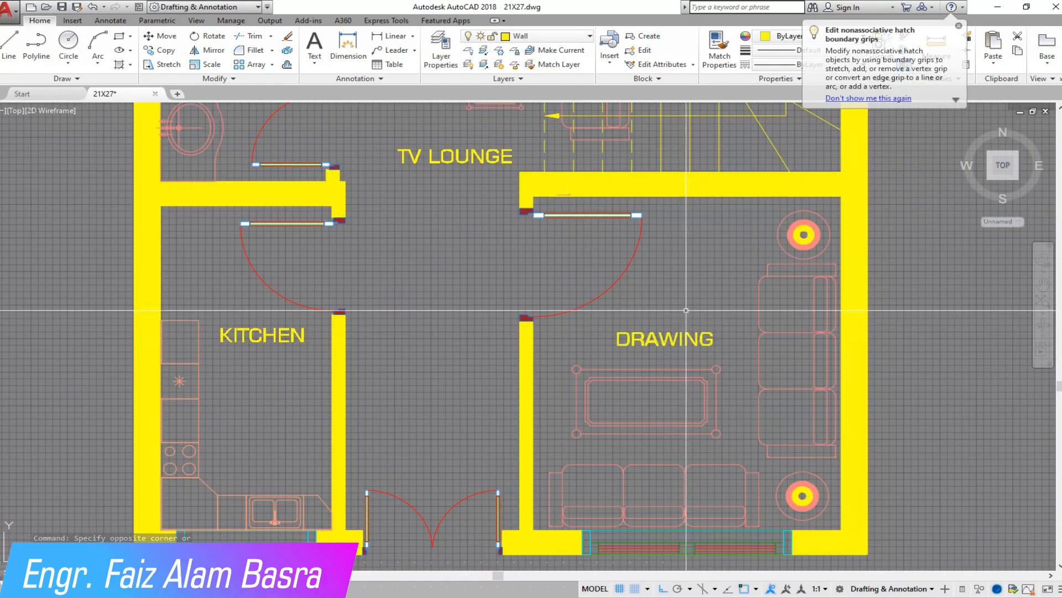
scroll(684, 238, down, 2)
scroll(721, 368, up, 2)
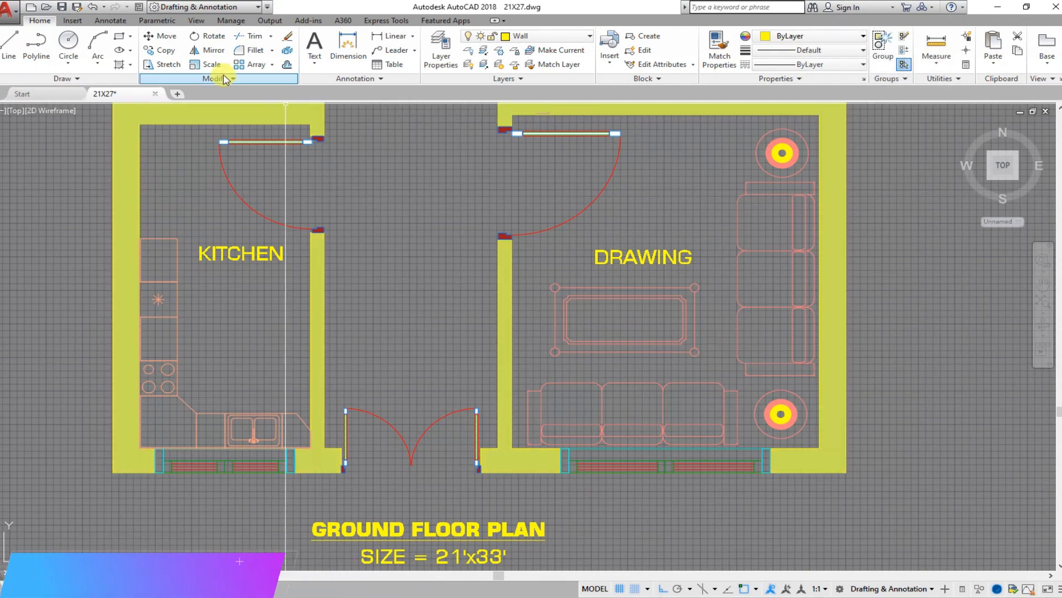
scroll(805, 319, down, 10)
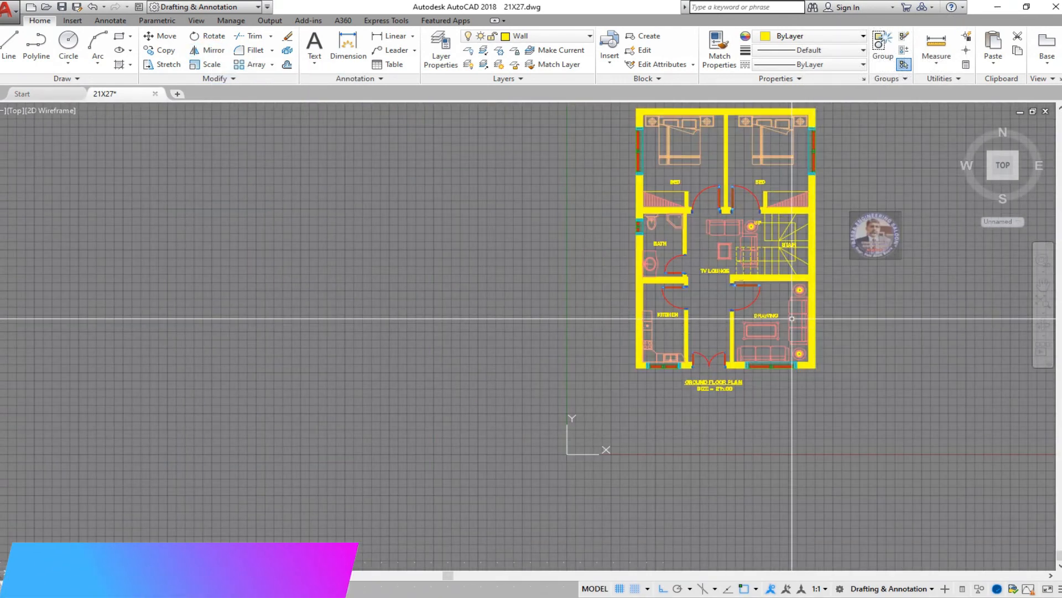
scroll(805, 319, up, 10)
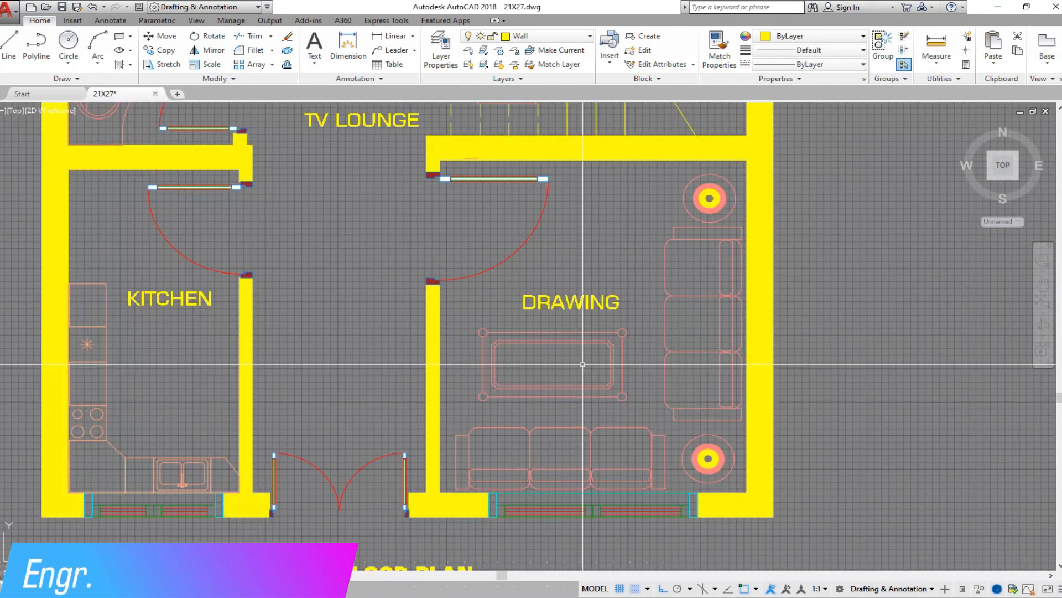
scroll(634, 358, down, 2)
Step: Copy the TV lounge's upper two-seat sofa to the empty area outside the drawing room's right wall
scroll(430, 150, up, 5)
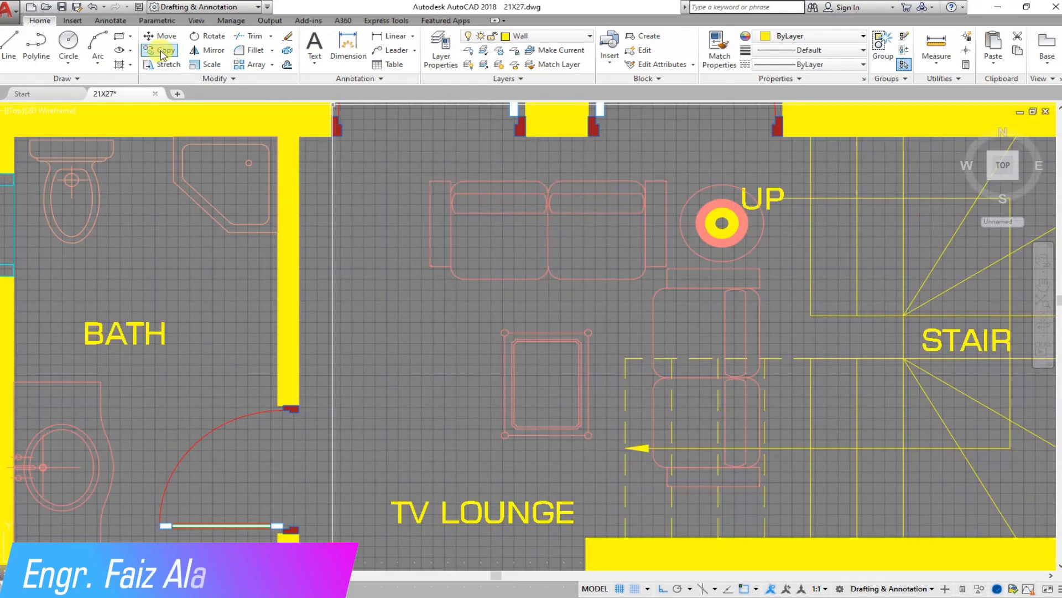
click(397, 166)
click(674, 282)
key(Return)
click(568, 236)
scroll(541, 379, down, 8)
scroll(526, 308, up, 10)
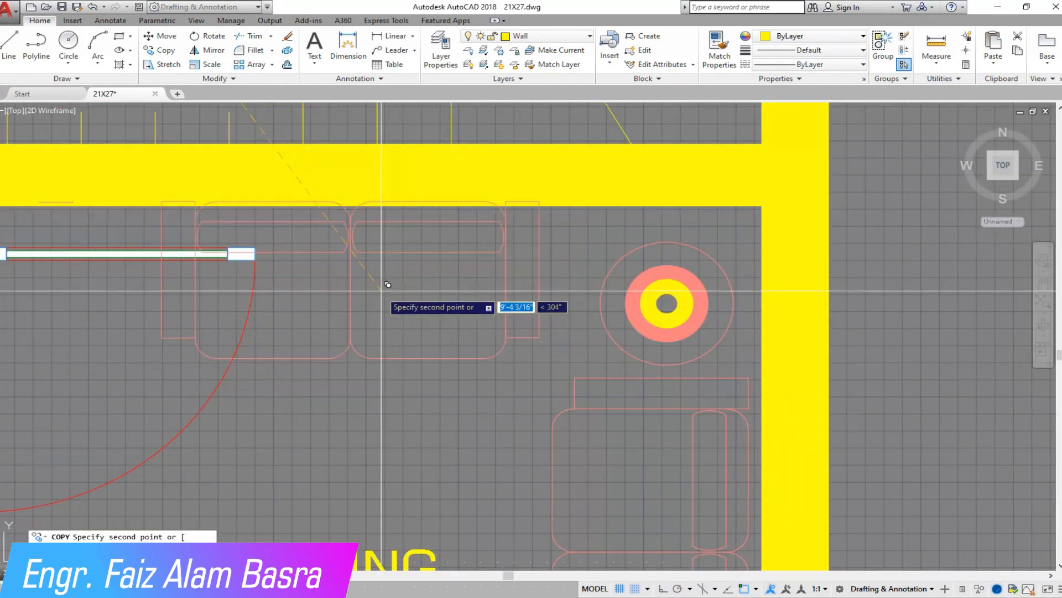
scroll(326, 275, down, 6)
click(556, 313)
key(Escape)
scroll(545, 315, up, 6)
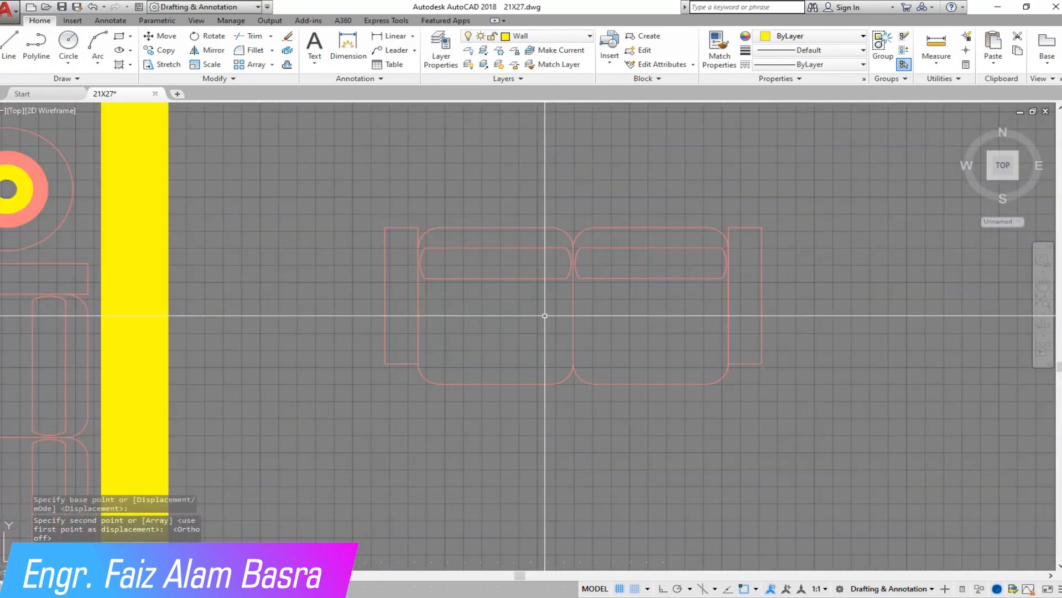
Step: Erase the left seat of the copied sofa with its backrest and corner arcs, keeping both armrests
click(556, 397)
click(464, 199)
key(Delete)
click(406, 200)
click(454, 283)
key(Delete)
click(519, 229)
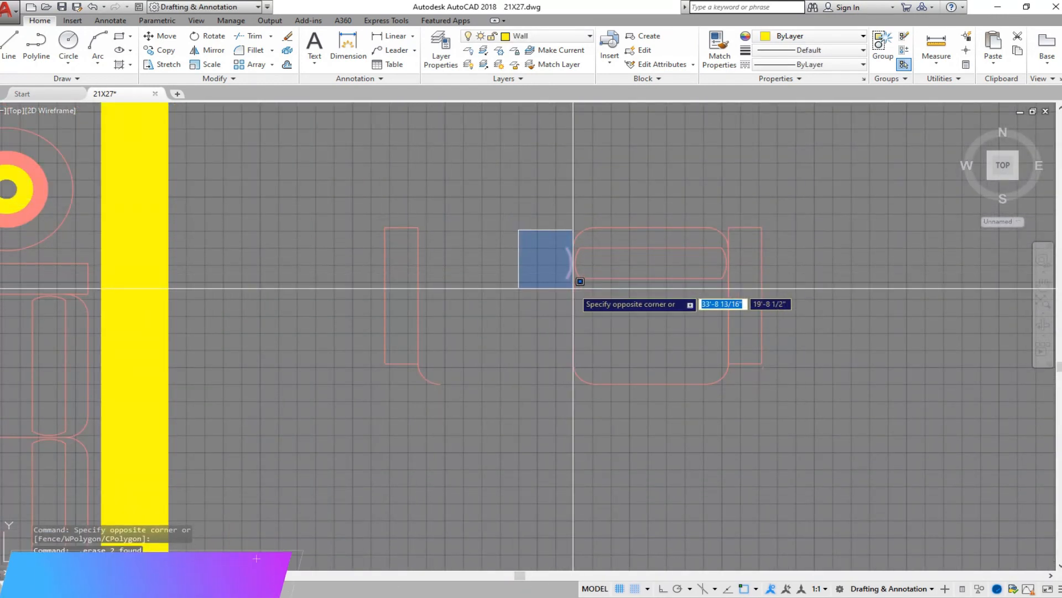
click(572, 288)
key(Delete)
click(482, 404)
click(435, 372)
key(Delete)
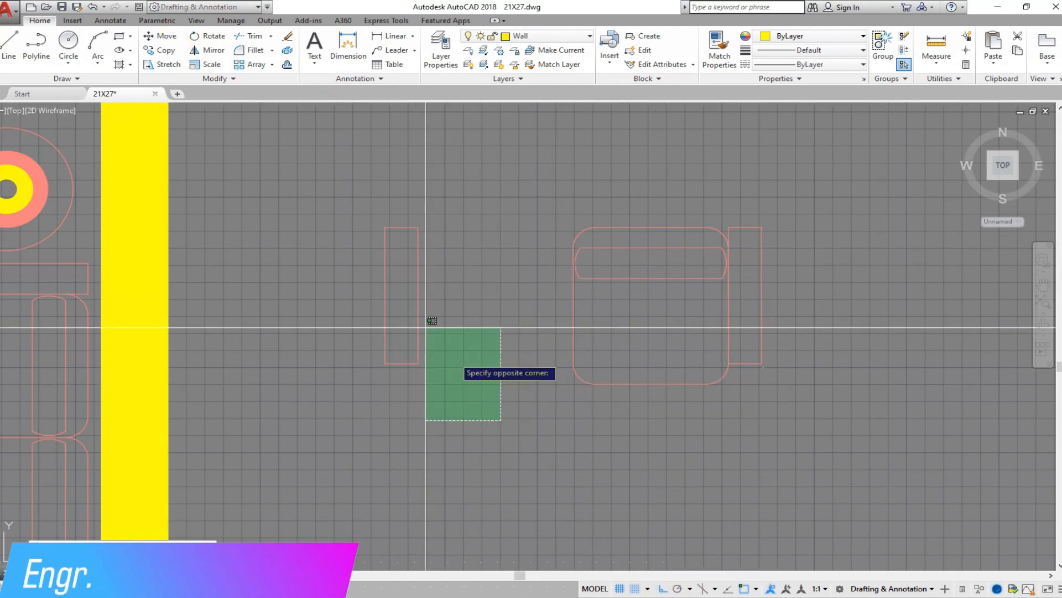
Step: Try to move the detached left armrest against the remaining seat
key(Return)
click(418, 295)
click(573, 304)
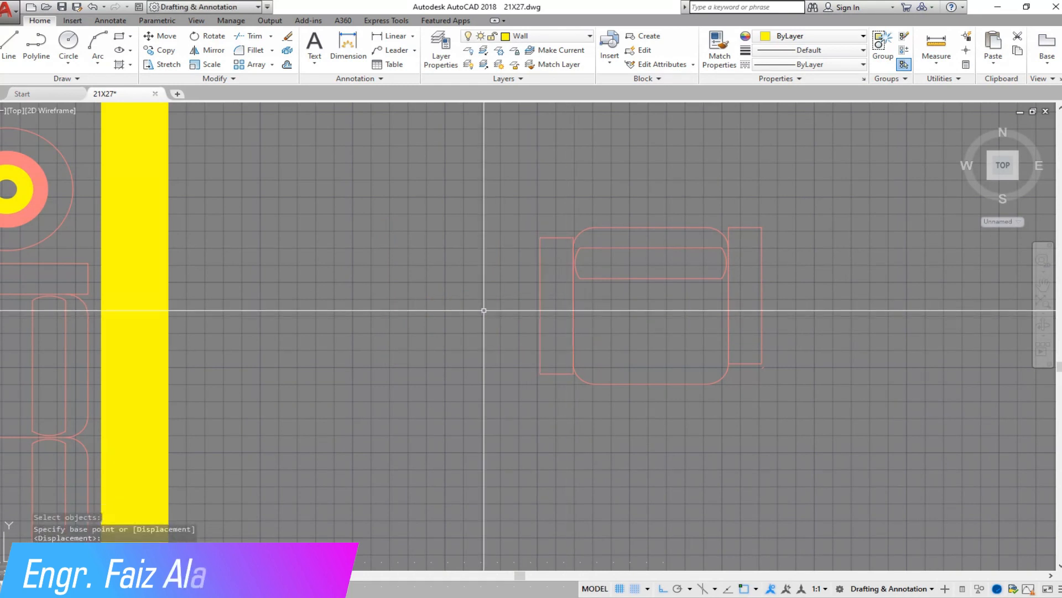
Step: Abandon moving the single chair and undo the misaligned armrest move
scroll(600, 274, down, 2)
scroll(599, 275, down, 1)
click(166, 37)
click(736, 387)
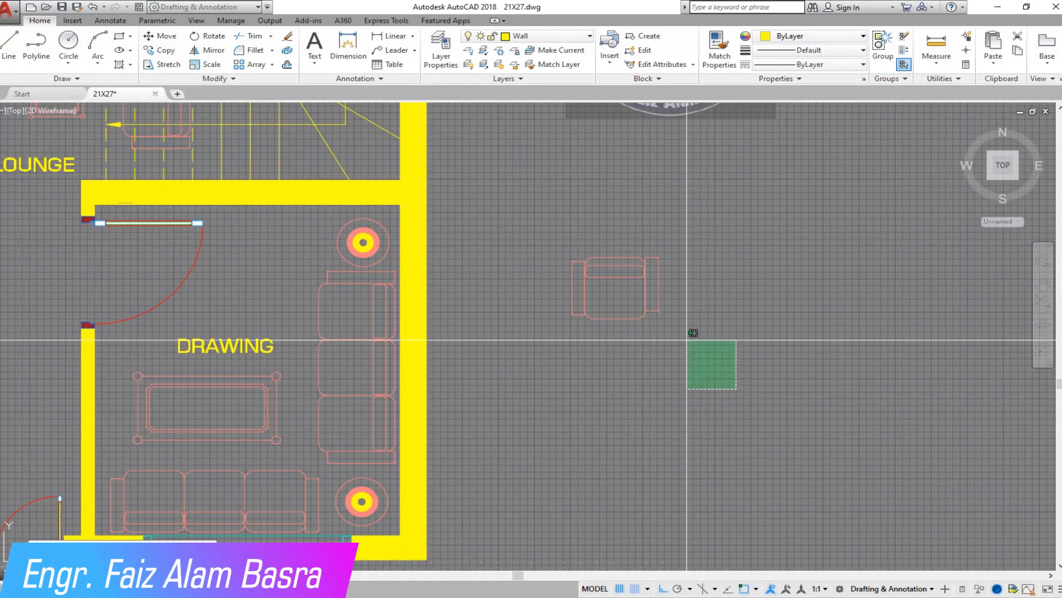
scroll(675, 326, up, 4)
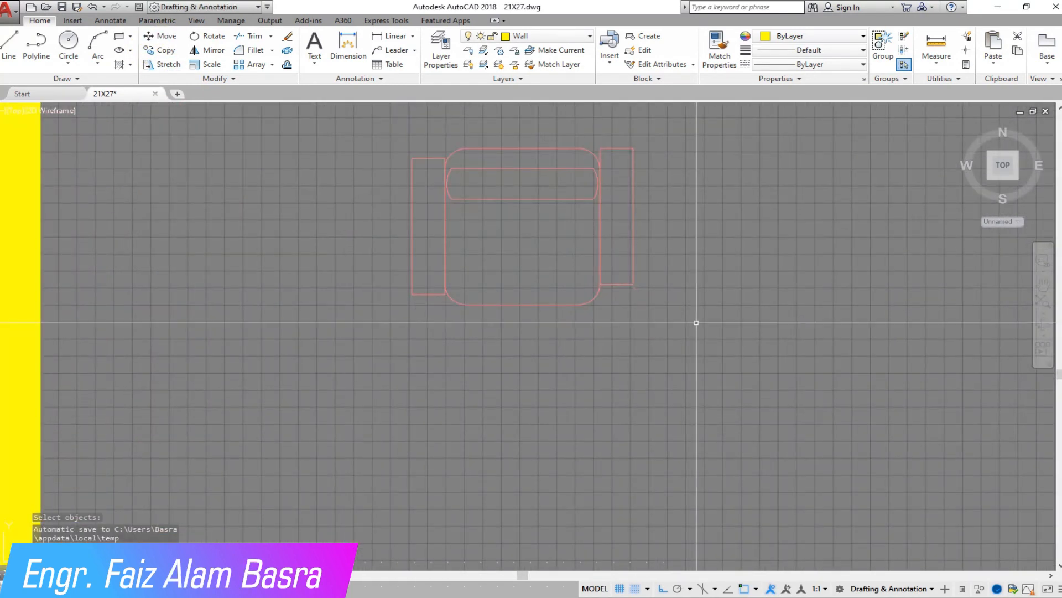
click(93, 6)
click(93, 6)
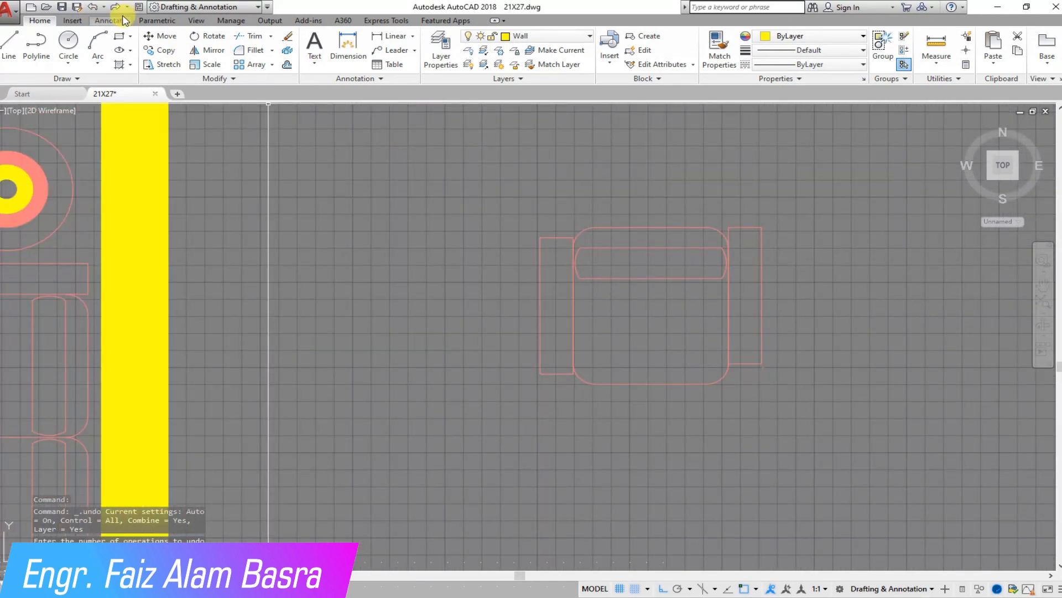
Step: Move the detached left armrest flush against the remaining seat, level with the right armrest
click(159, 40)
click(499, 412)
click(353, 207)
right_click(439, 300)
click(419, 297)
click(570, 298)
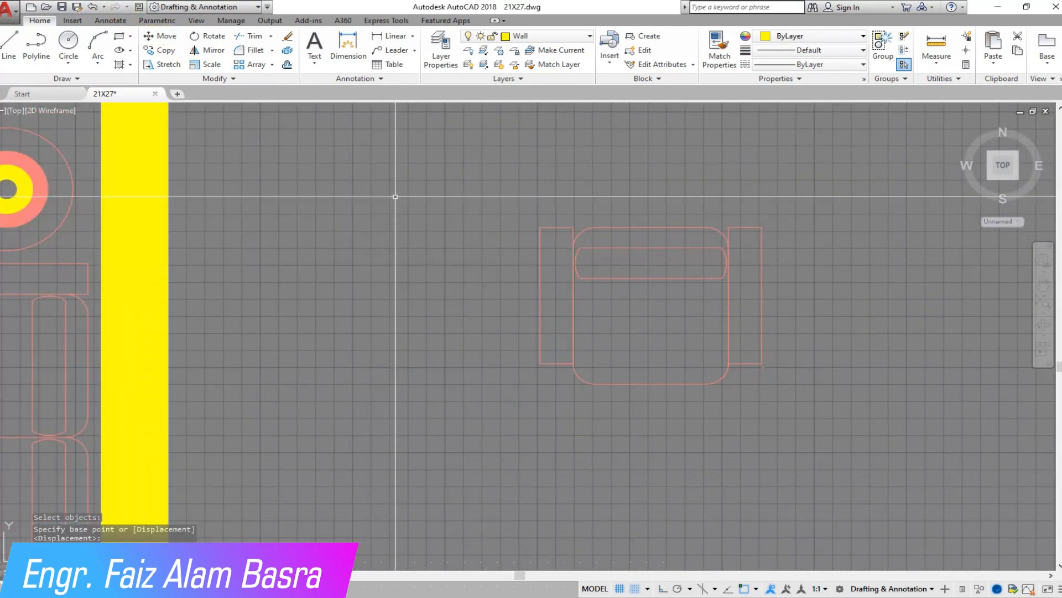
Step: Move the finished single armchair into the drawing room, between the door and the upper round side table
click(164, 40)
click(871, 463)
click(504, 191)
right_click(595, 274)
click(625, 327)
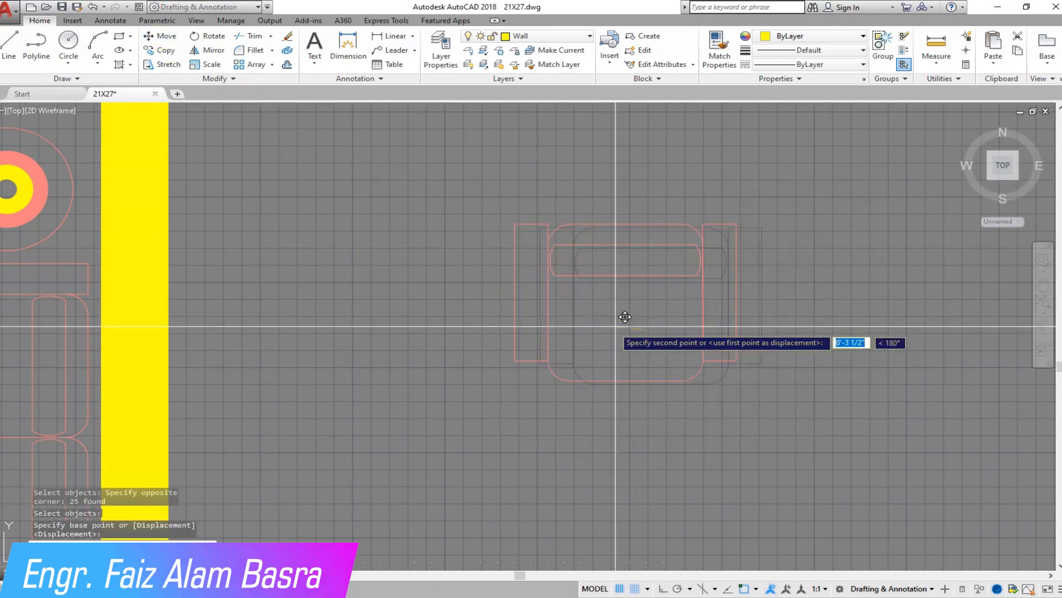
scroll(736, 325, down, 4)
scroll(368, 293, up, 4)
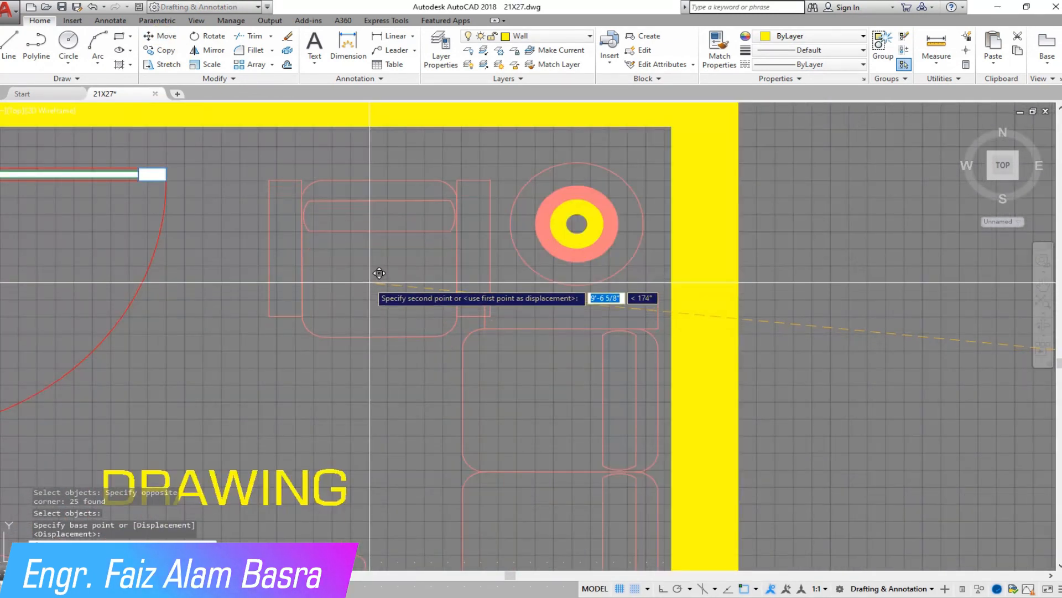
click(348, 248)
Step: Copy the magenta TV symbol into the TV lounge, near the wall shared with the bath
scroll(512, 265, down, 8)
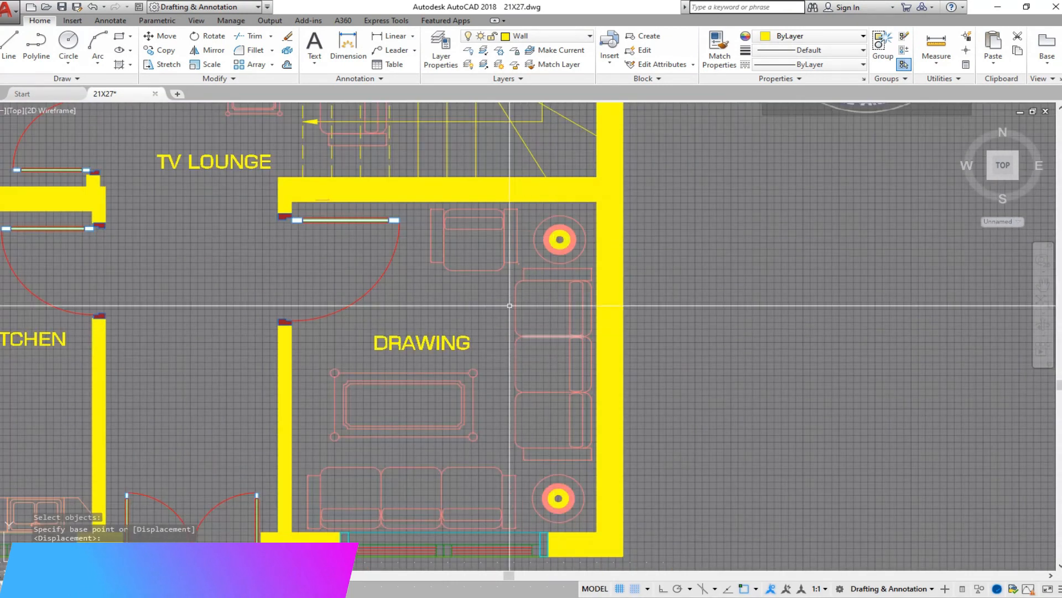
scroll(462, 342, up, 4)
scroll(806, 345, down, 2)
scroll(807, 344, up, 8)
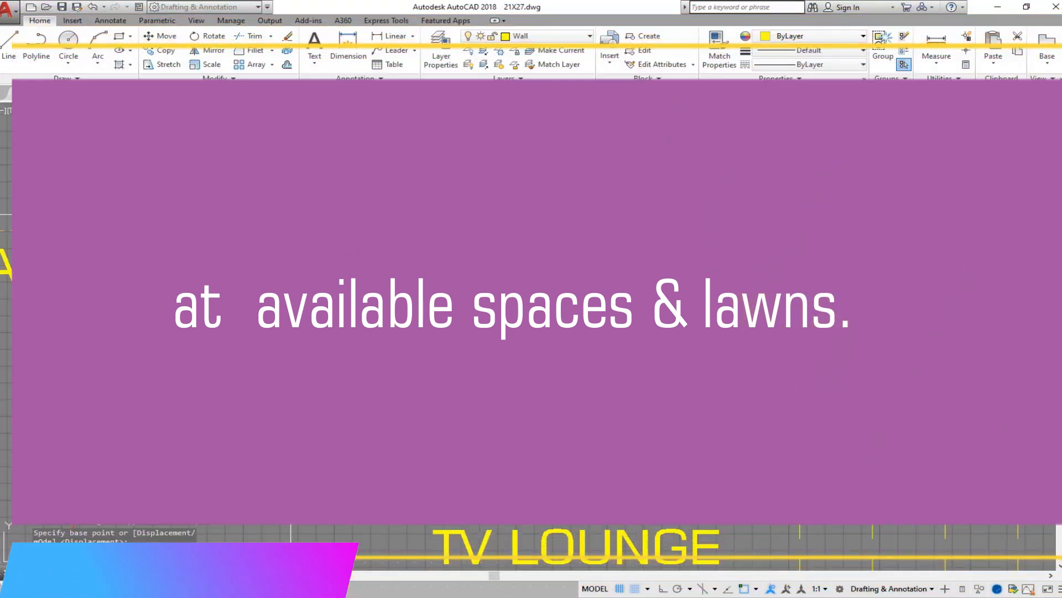
scroll(412, 309, down, 5)
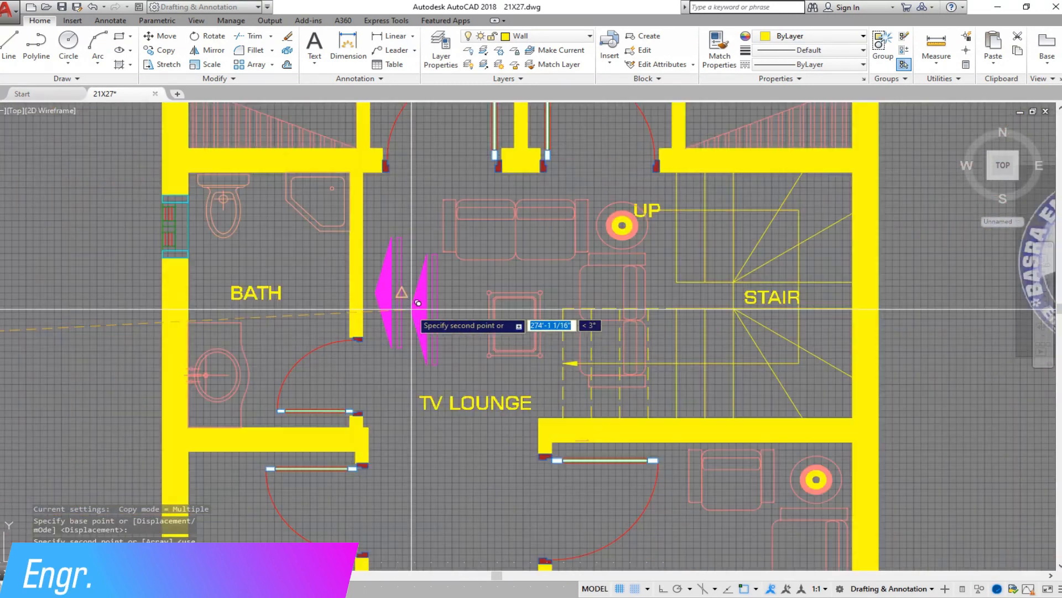
scroll(393, 225, up, 2)
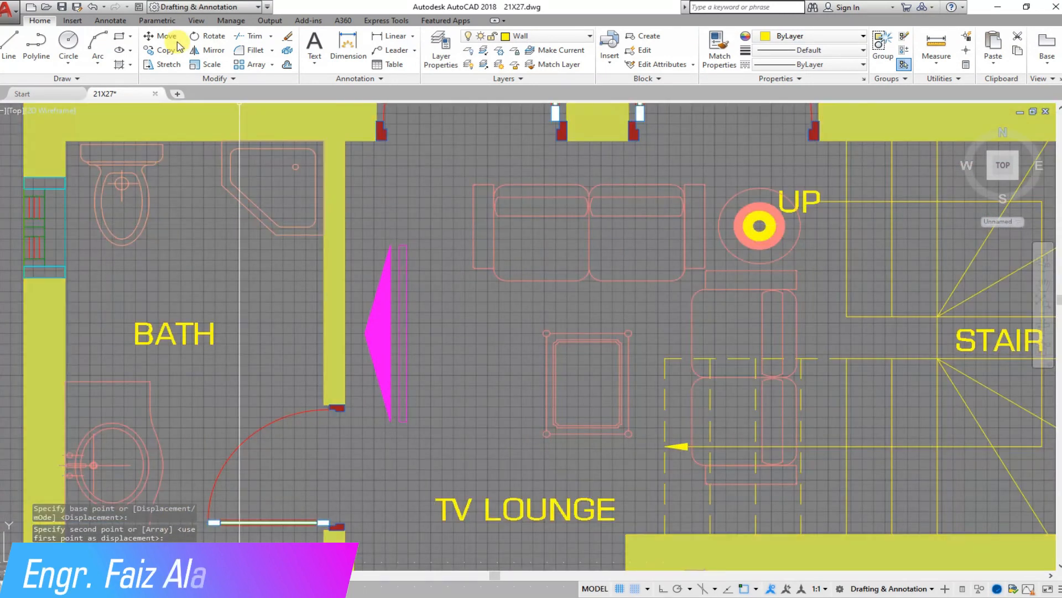
Step: Move the magenta TV symbol flush against the bath wall of the TV lounge, facing the sofas
click(159, 35)
right_click(462, 336)
click(463, 336)
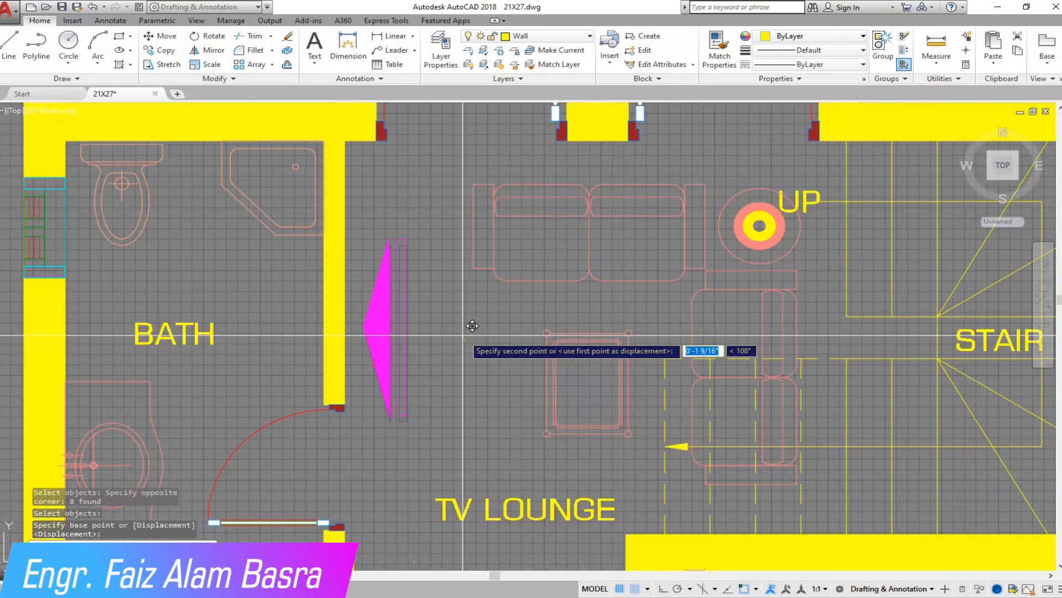
click(446, 325)
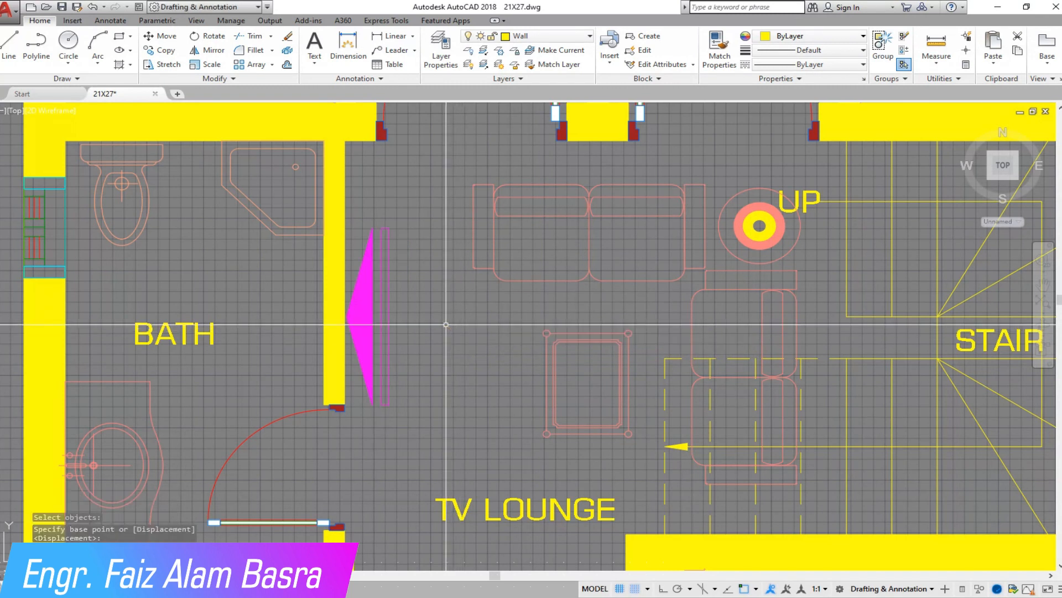
scroll(366, 334, down, 4)
scroll(471, 400, up, 2)
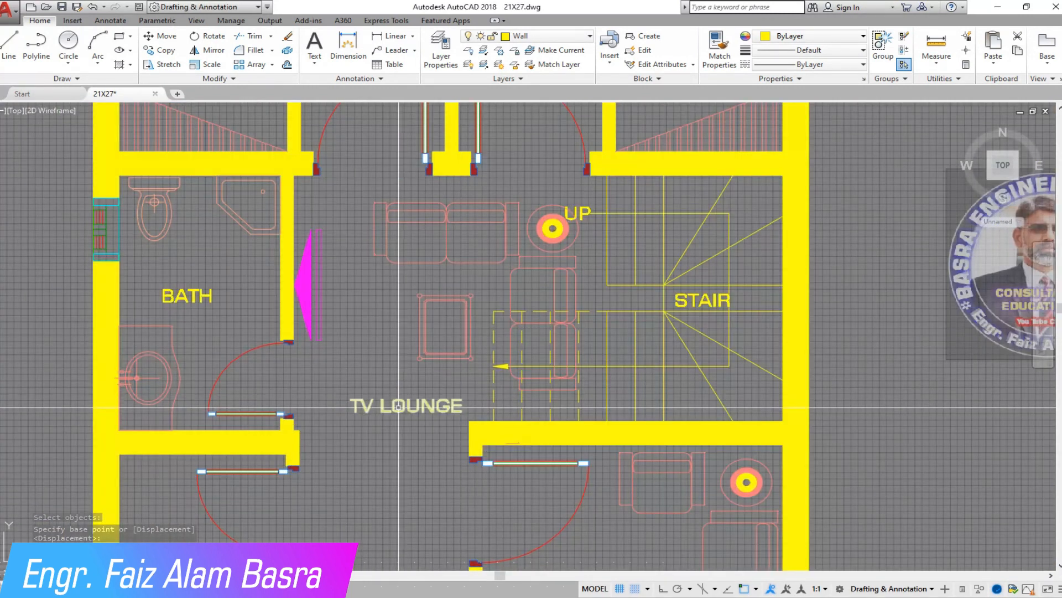
Step: Copy the complete ground floor plan twice to its left in Ortho mode, forming a row of three plans
scroll(420, 292, down, 4)
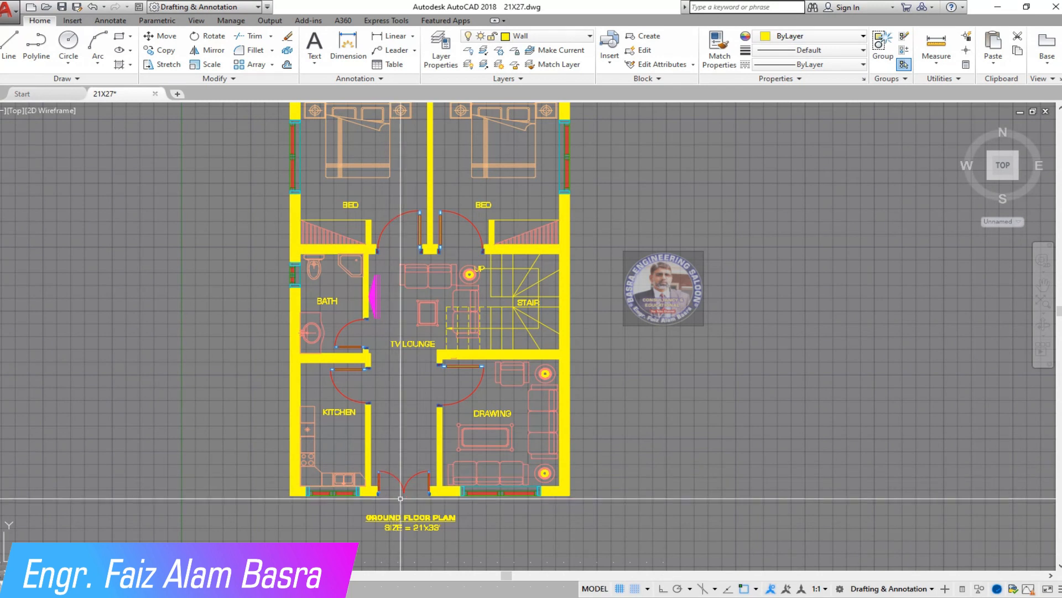
scroll(396, 260, down, 2)
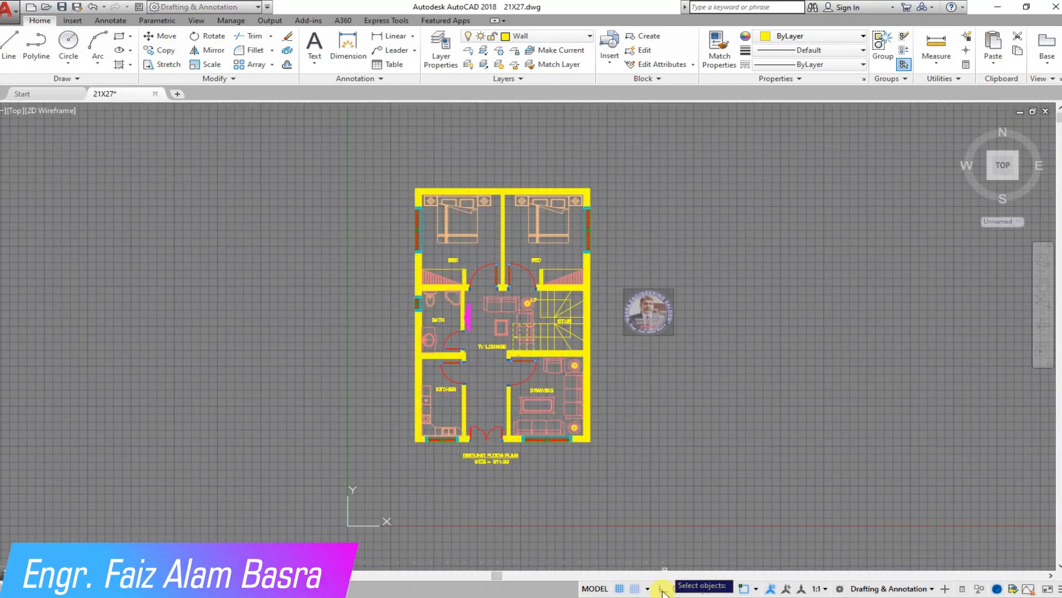
click(606, 460)
click(394, 166)
key(Return)
click(613, 149)
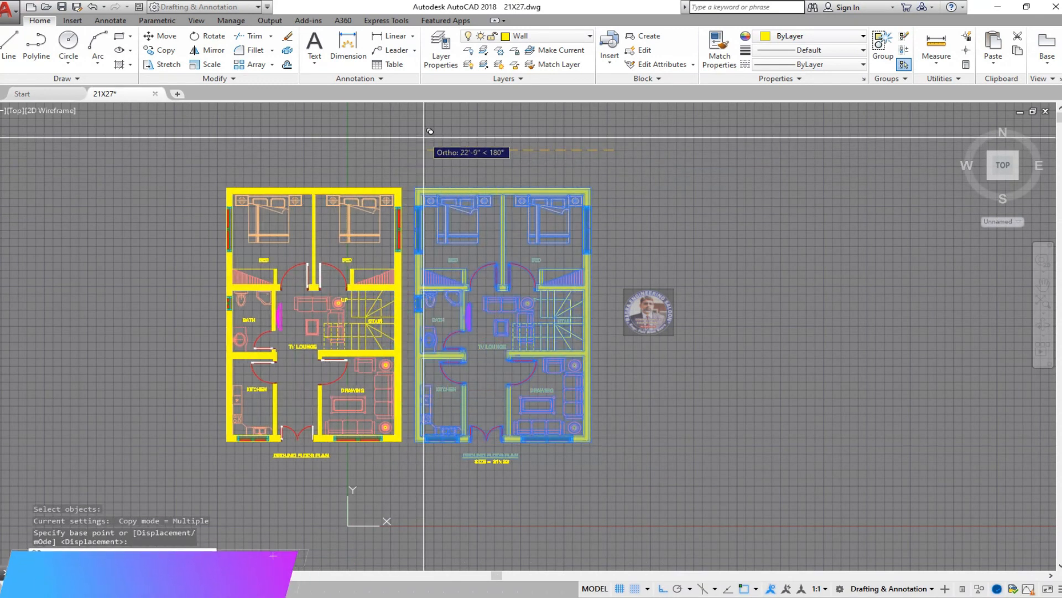
click(428, 137)
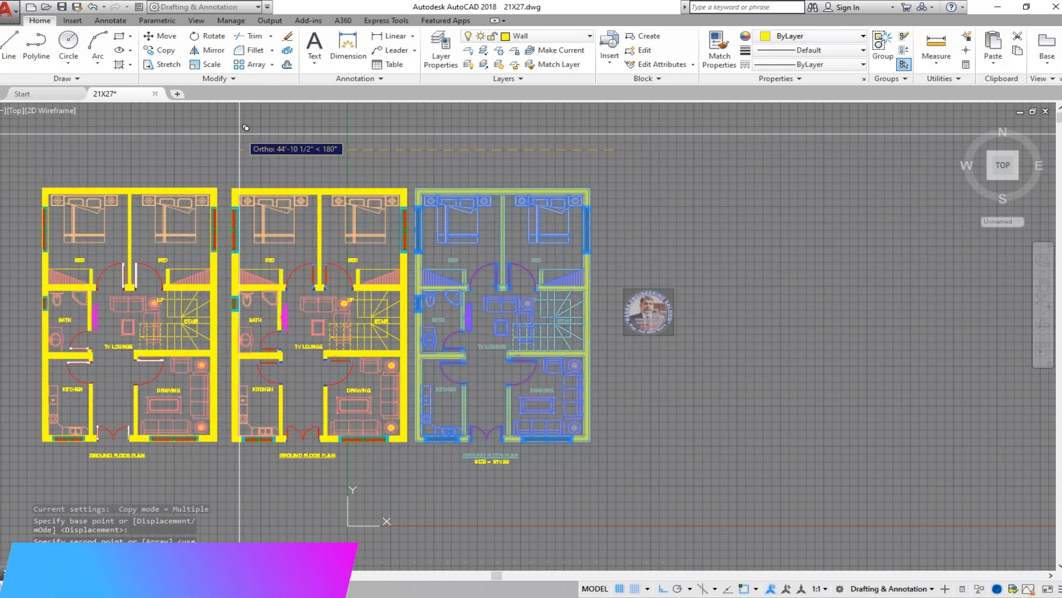
click(252, 127)
key(Return)
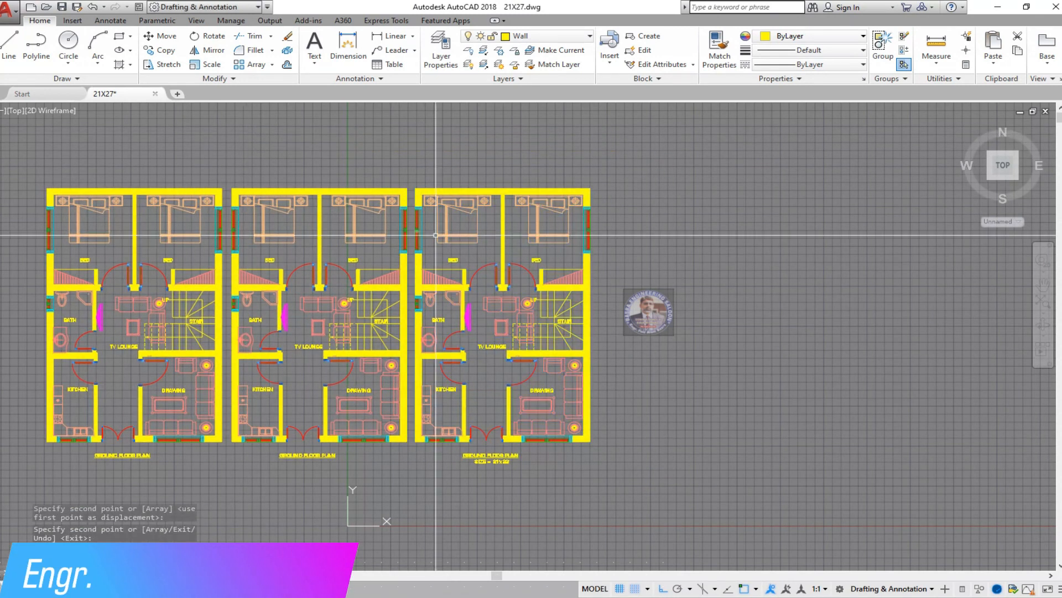
Step: Change the wall hatch color of the rightmost floor plan to white
scroll(411, 190, up, 6)
click(440, 196)
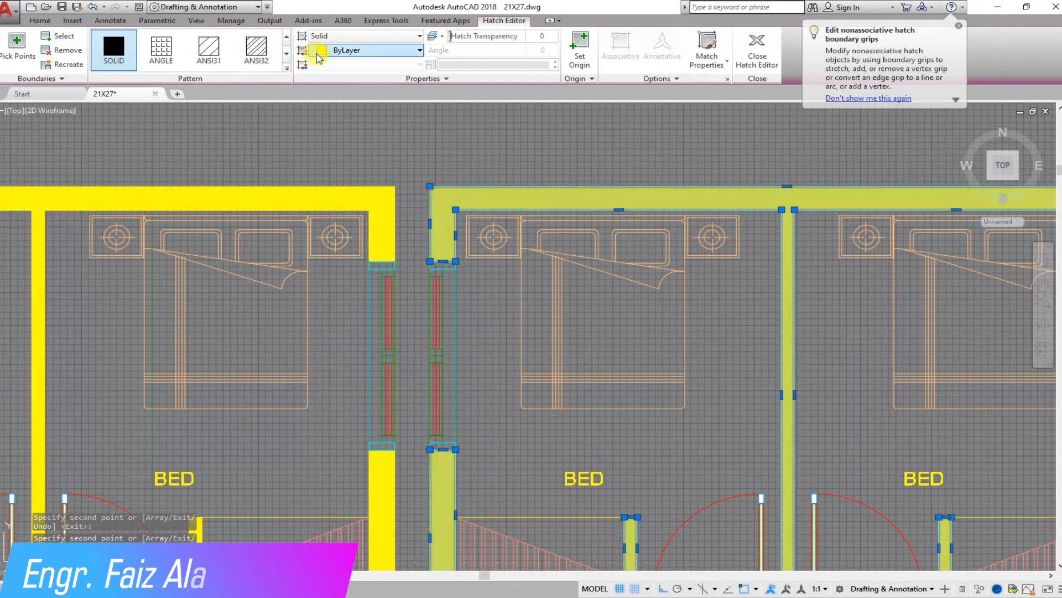
click(410, 50)
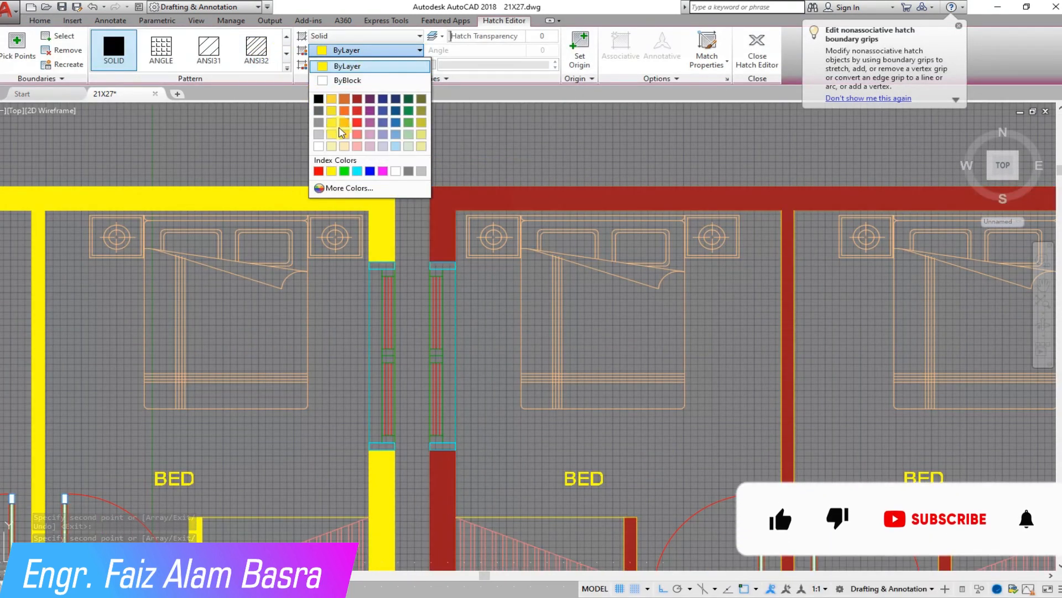
click(396, 171)
scroll(782, 526, down, 6)
key(Escape)
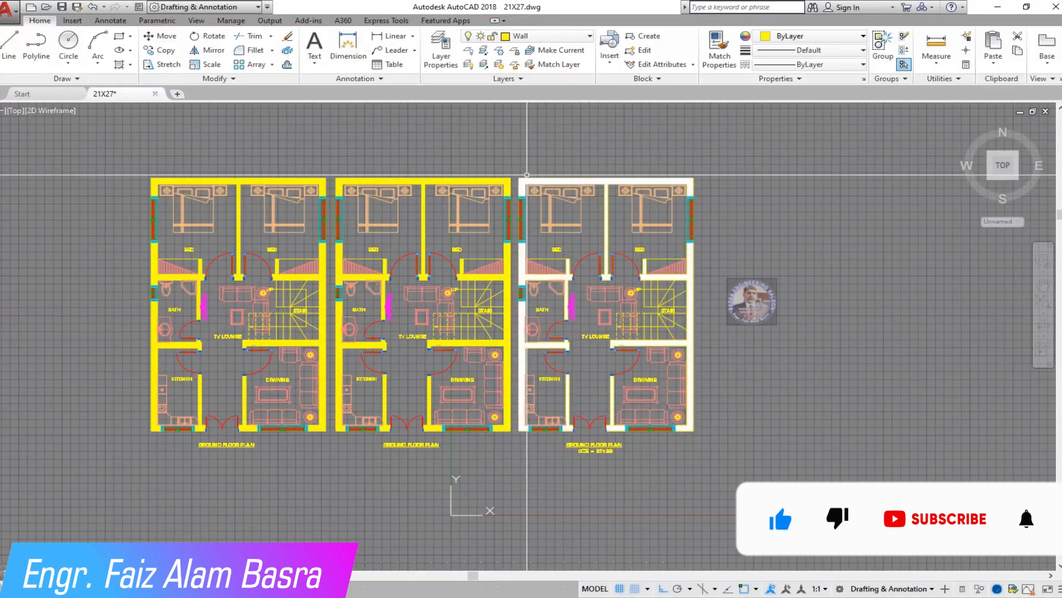
Step: Change the wall hatch color of the leftmost floor plan to black
scroll(271, 194, up, 5)
click(256, 158)
click(417, 53)
click(319, 98)
scroll(331, 150, down, 5)
key(Escape)
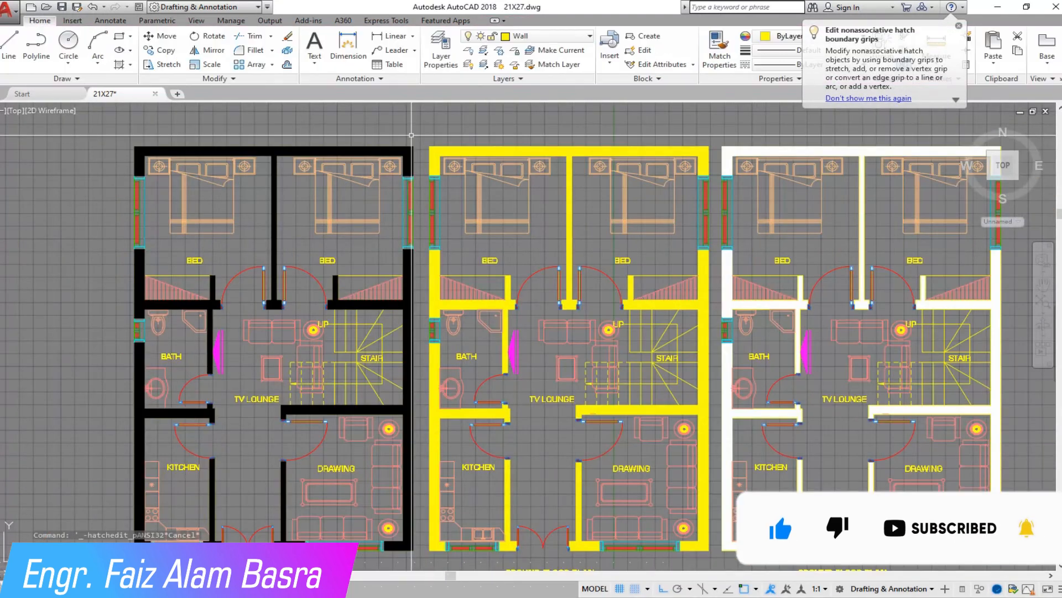
scroll(315, 142, up, 3)
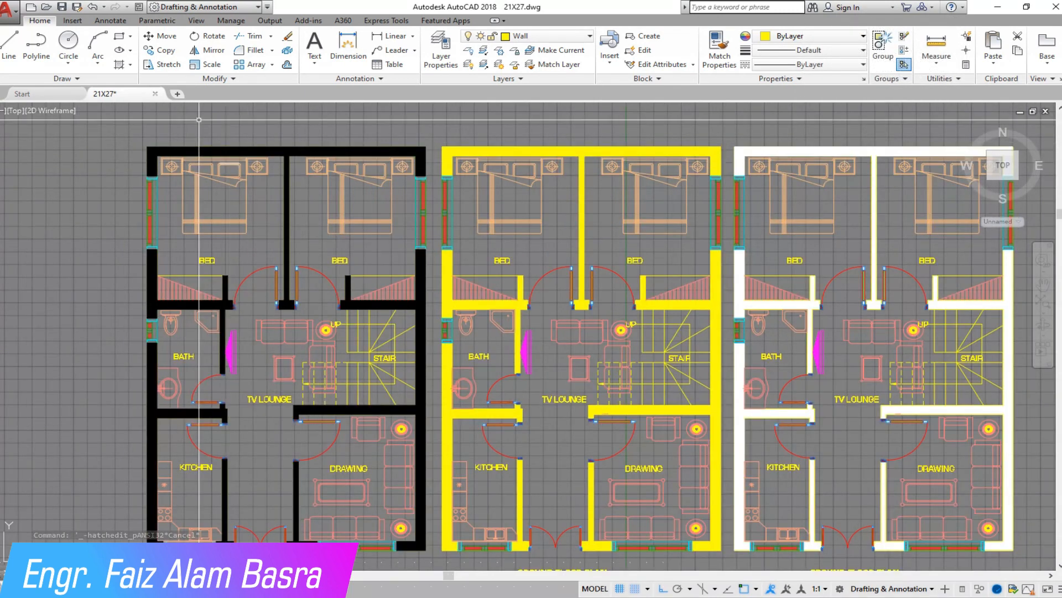
scroll(138, 279, down, 2)
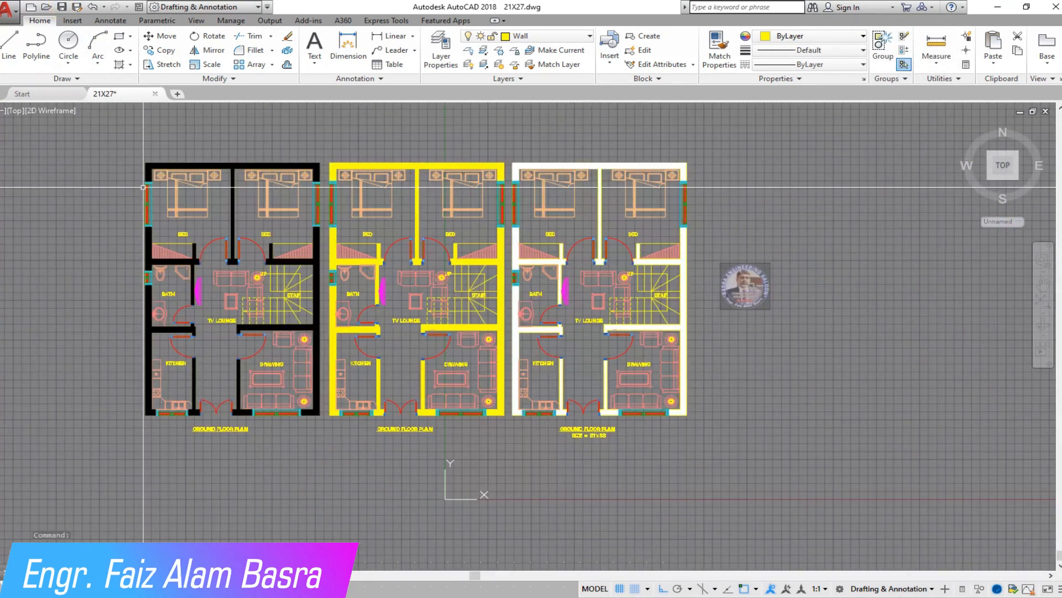
scroll(161, 357, up, 2)
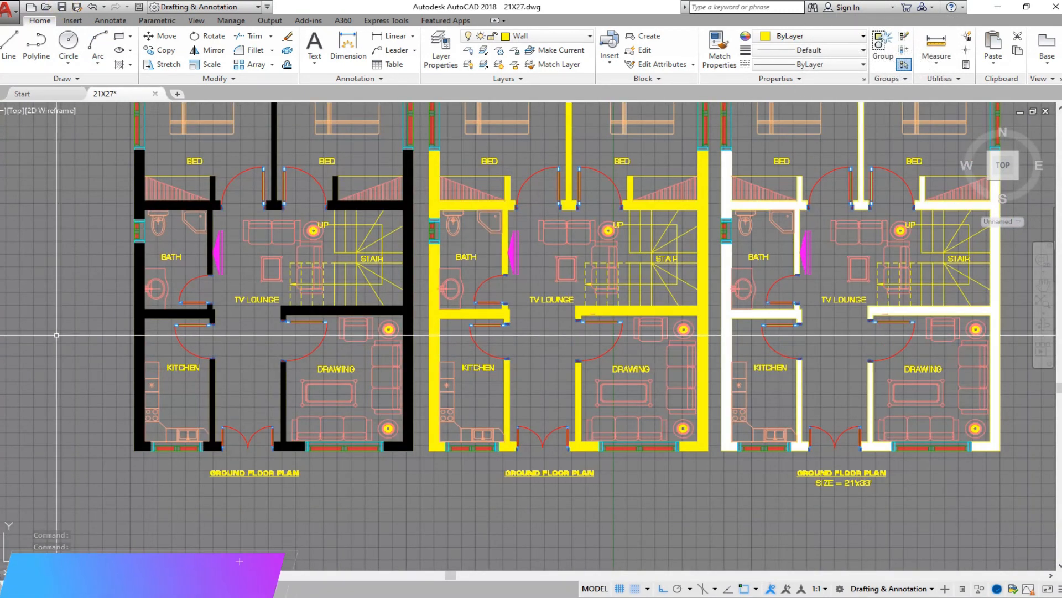
scroll(59, 332, down, 2)
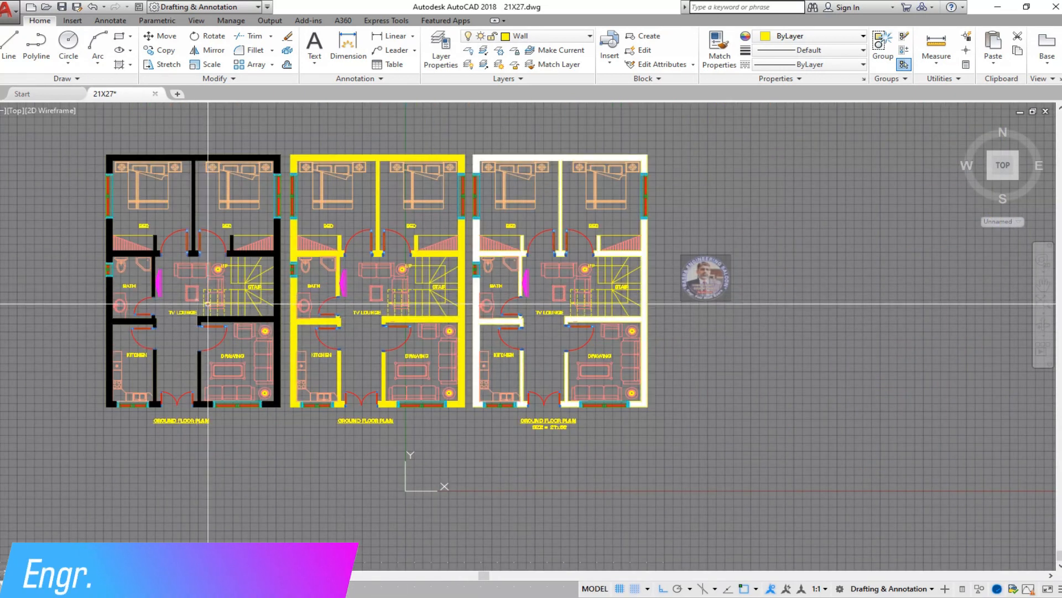
scroll(522, 435, up, 5)
Step: Copy the row of three floor plans straight up to form a second row above the originals
scroll(528, 425, down, 5)
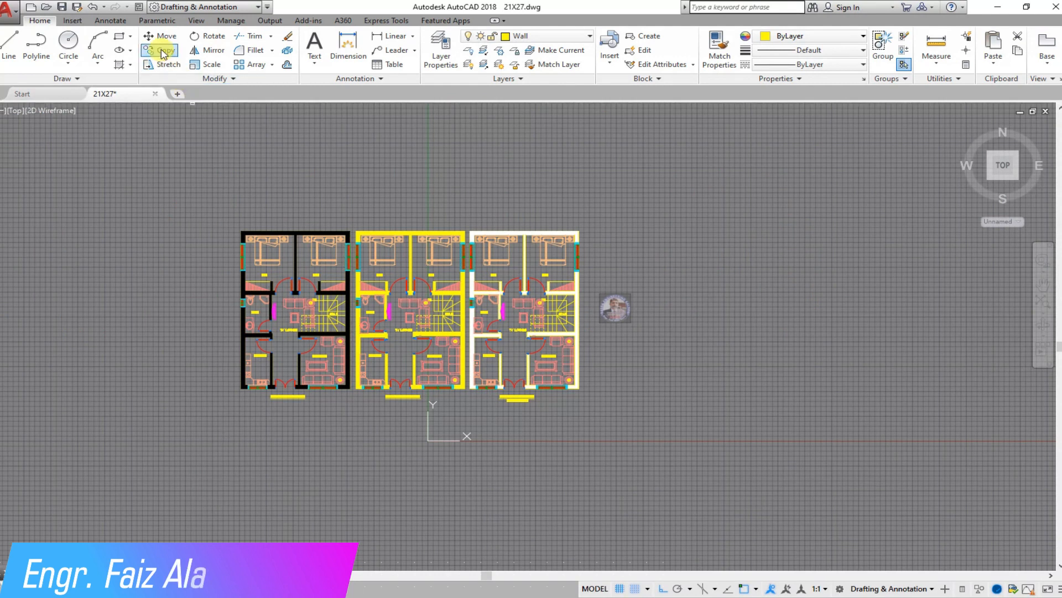
click(576, 392)
click(230, 197)
key(Return)
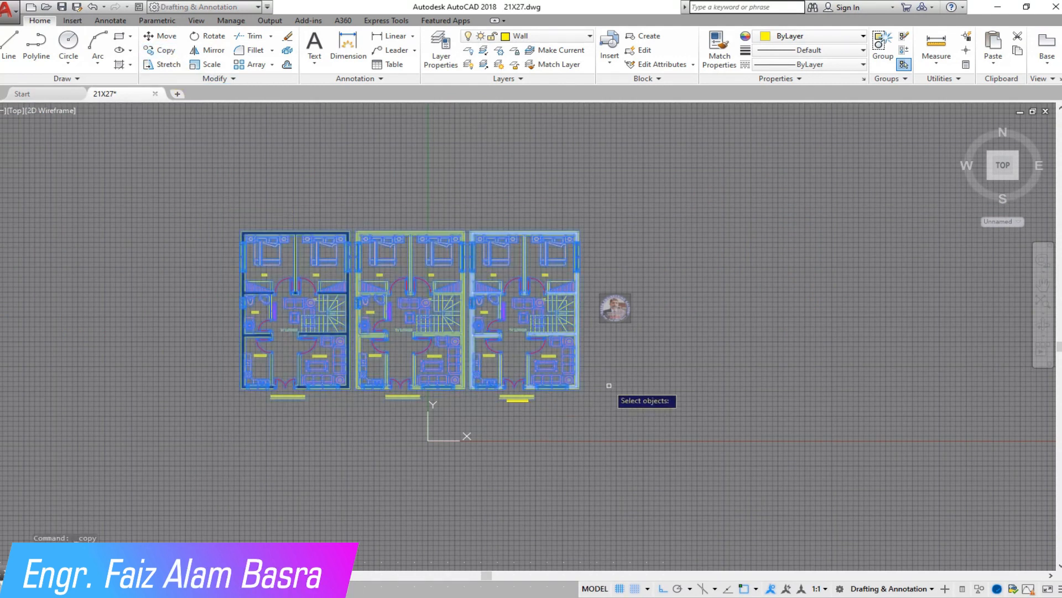
click(626, 392)
click(627, 218)
key(Escape)
Step: Match the salmon furniture properties onto the bed and side tables in the left bedroom of the lower black-walled plan
scroll(233, 224, up, 4)
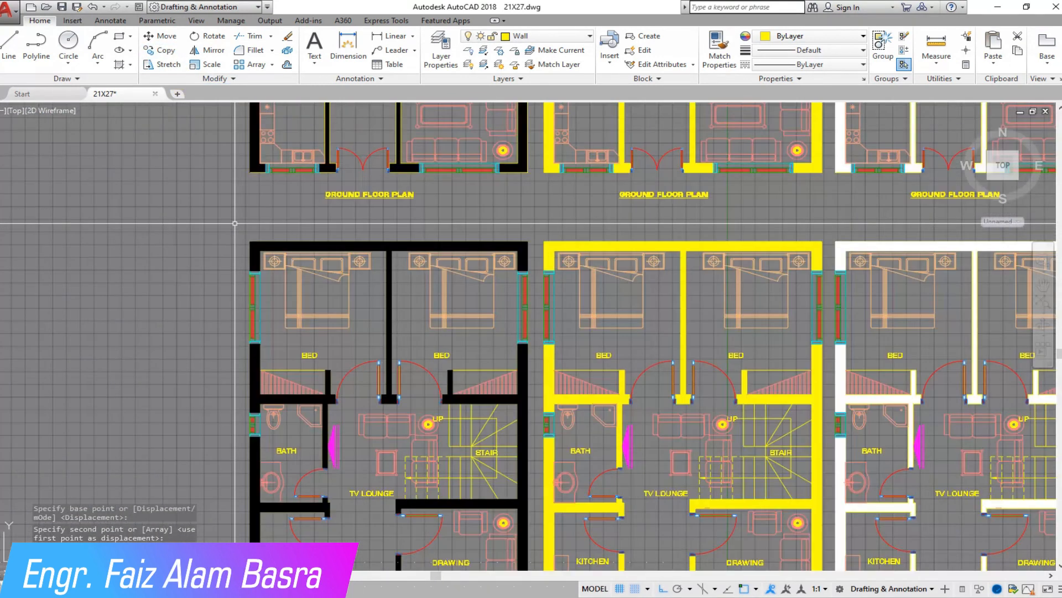
scroll(221, 308, down, 2)
scroll(255, 322, up, 2)
click(719, 50)
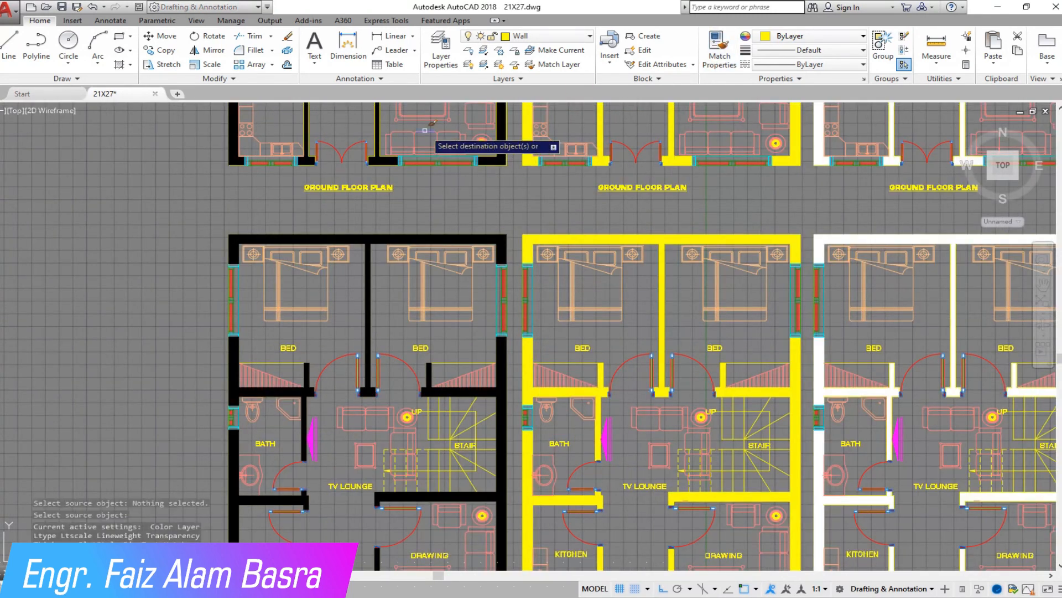
scroll(254, 234, up, 4)
click(217, 208)
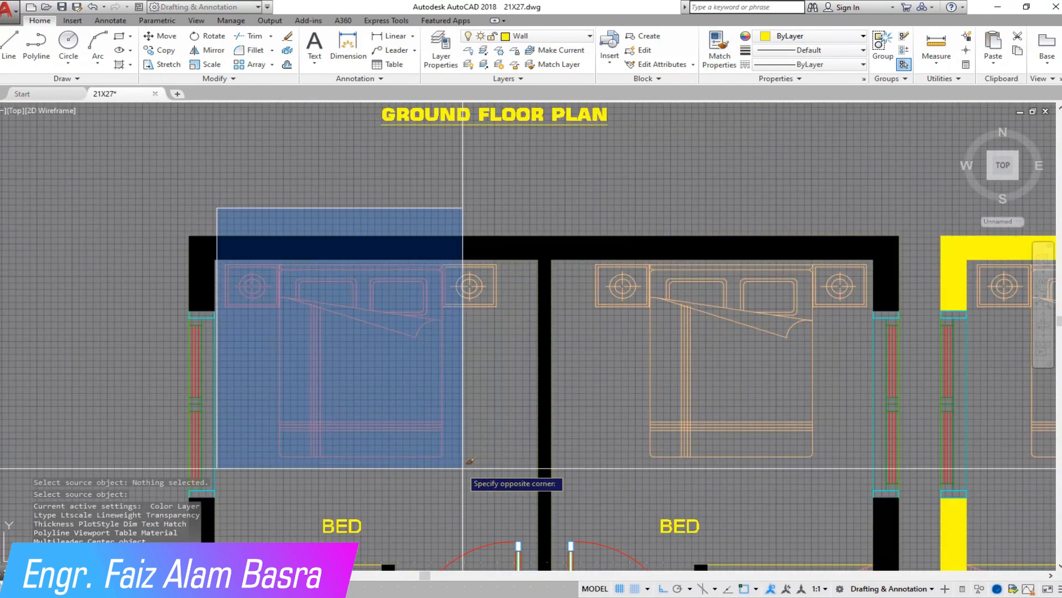
click(517, 459)
scroll(442, 249, down, 4)
click(470, 239)
scroll(575, 349, up, 1)
click(403, 153)
scroll(368, 171, down, 2)
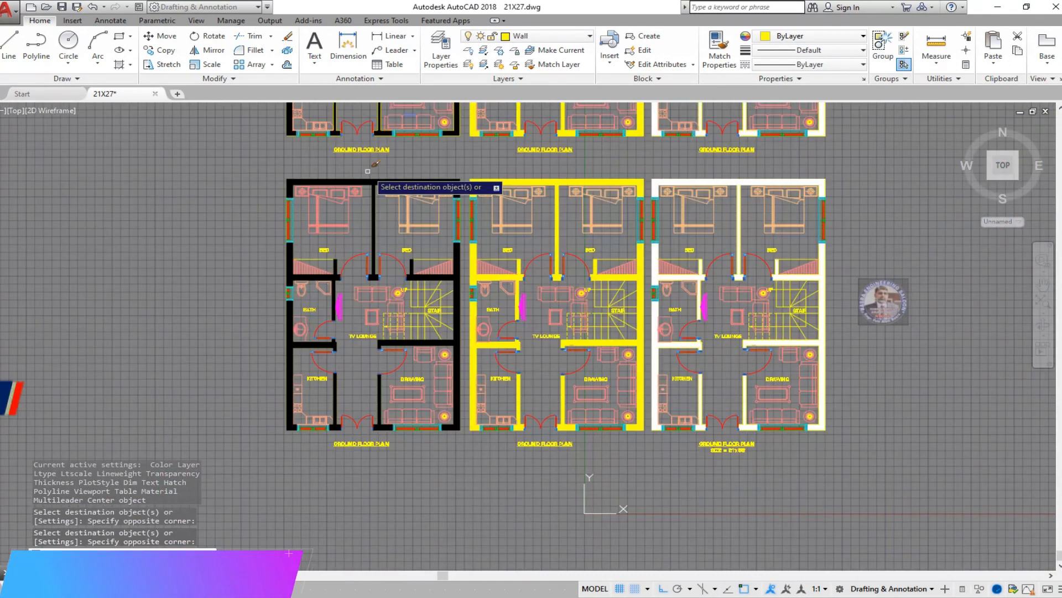
key(Escape)
Step: Start a rectangle at the upper-left outer corner of the upper black-walled plan
scroll(342, 353, down, 4)
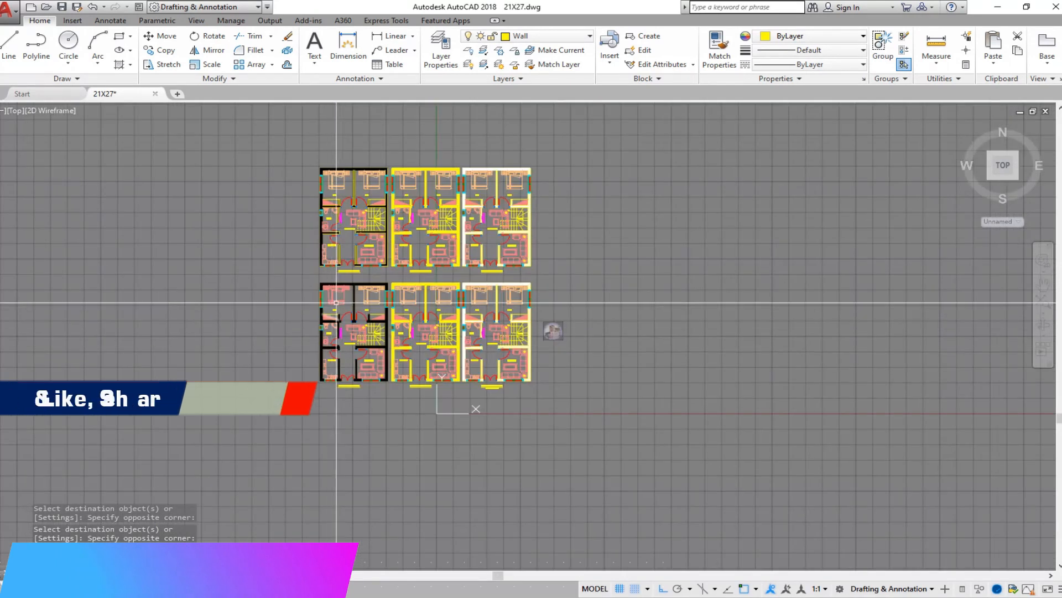
scroll(352, 165, up, 4)
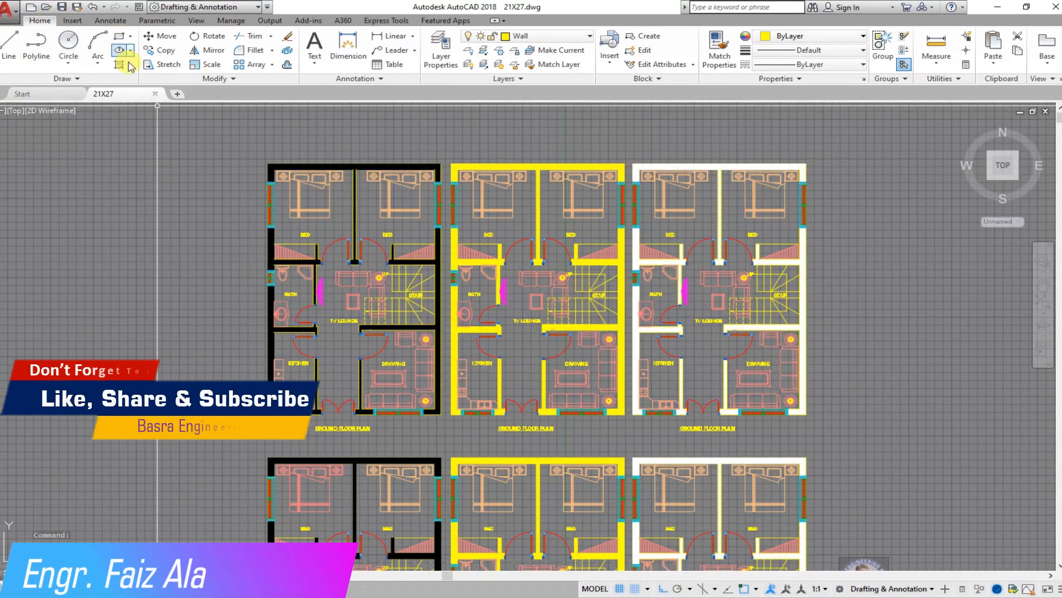
click(118, 37)
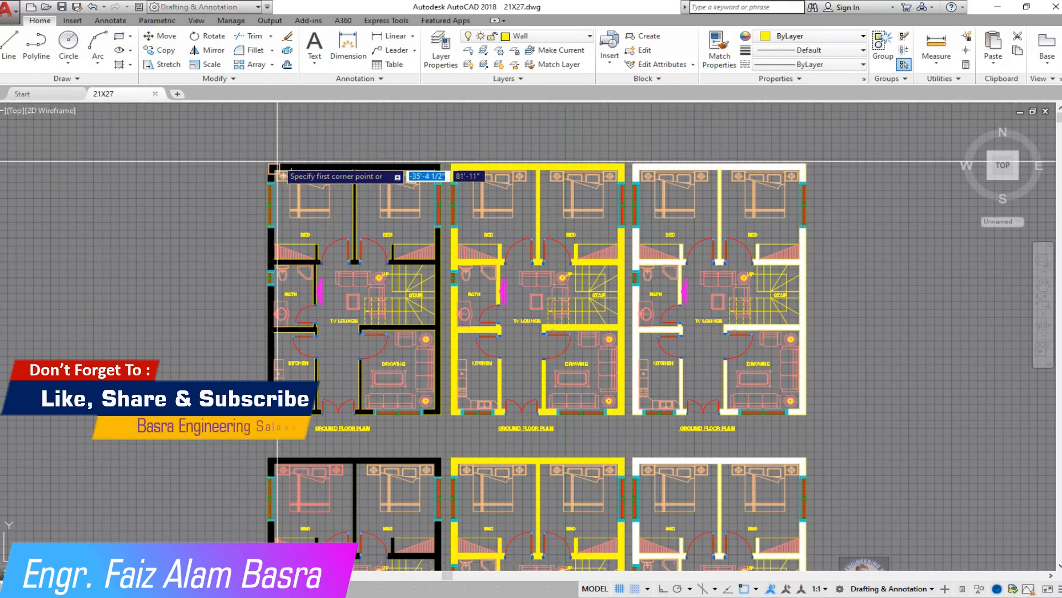